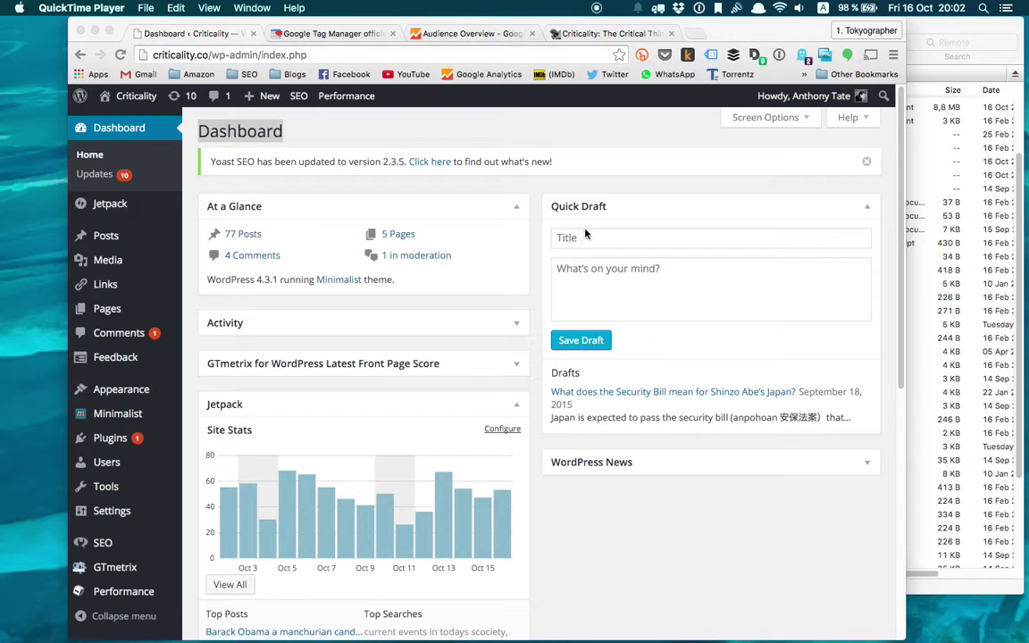
- Switch to Transmit, reposition its window, and look through the files in the remote criticality.co folder
key(super+Tab)
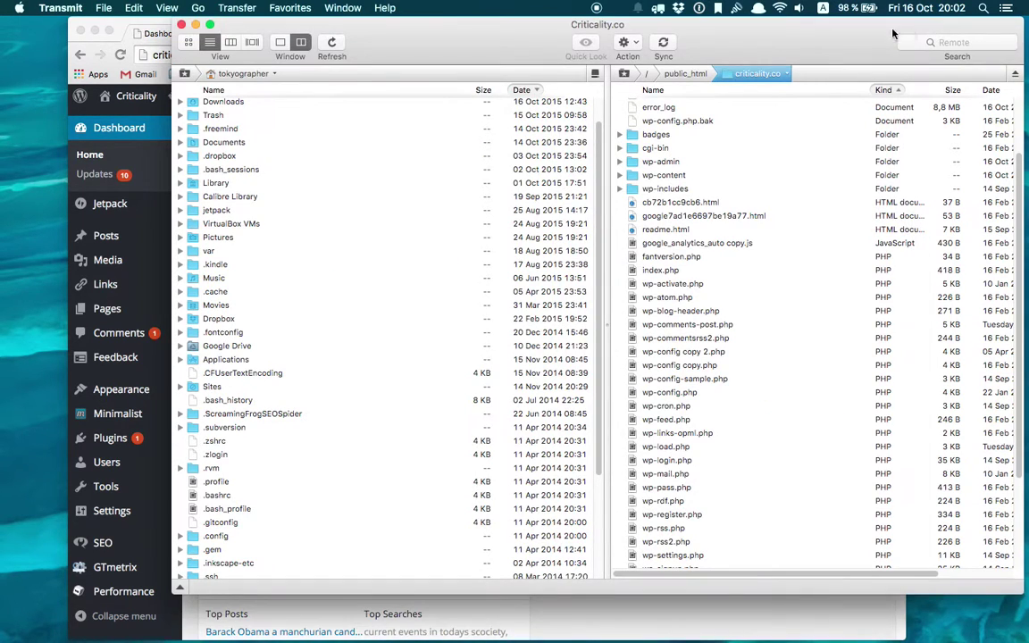
drag(852, 37, 798, 28)
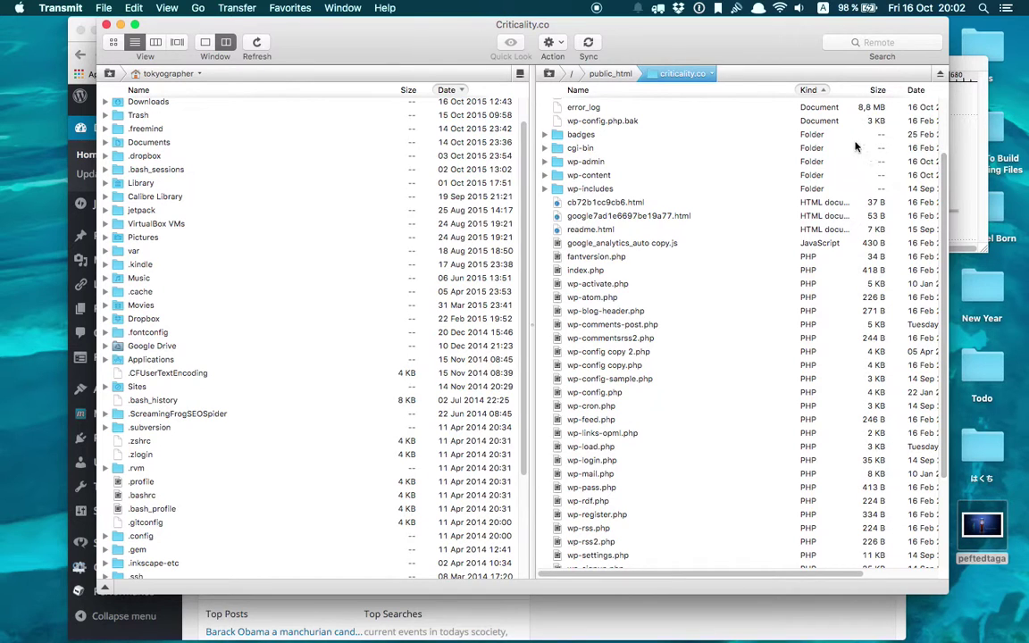
drag(707, 47, 640, 37)
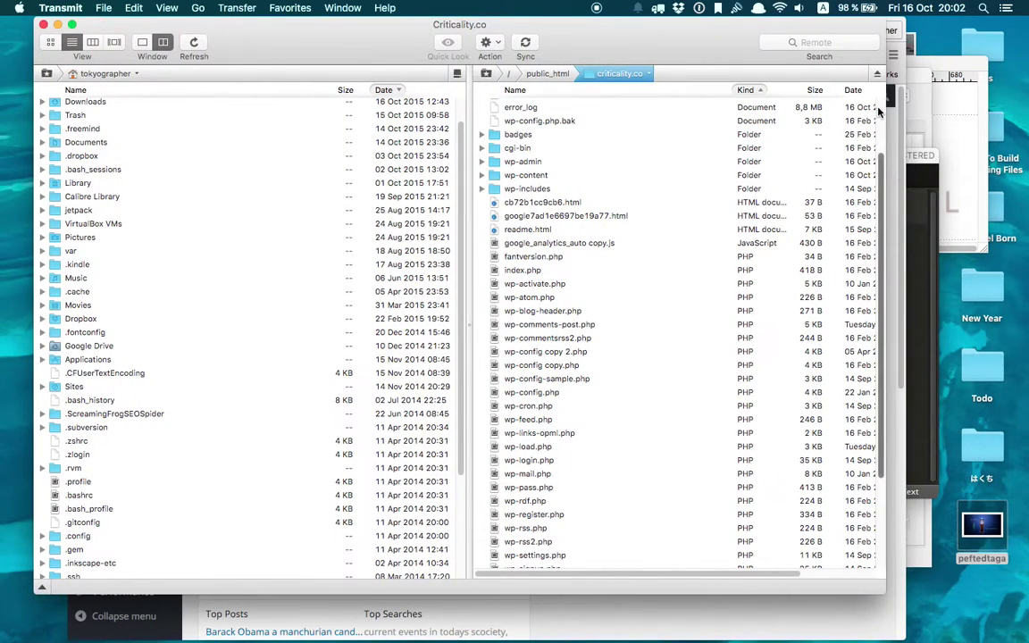
scroll(879, 111, up, 3)
scroll(871, 224, down, 10)
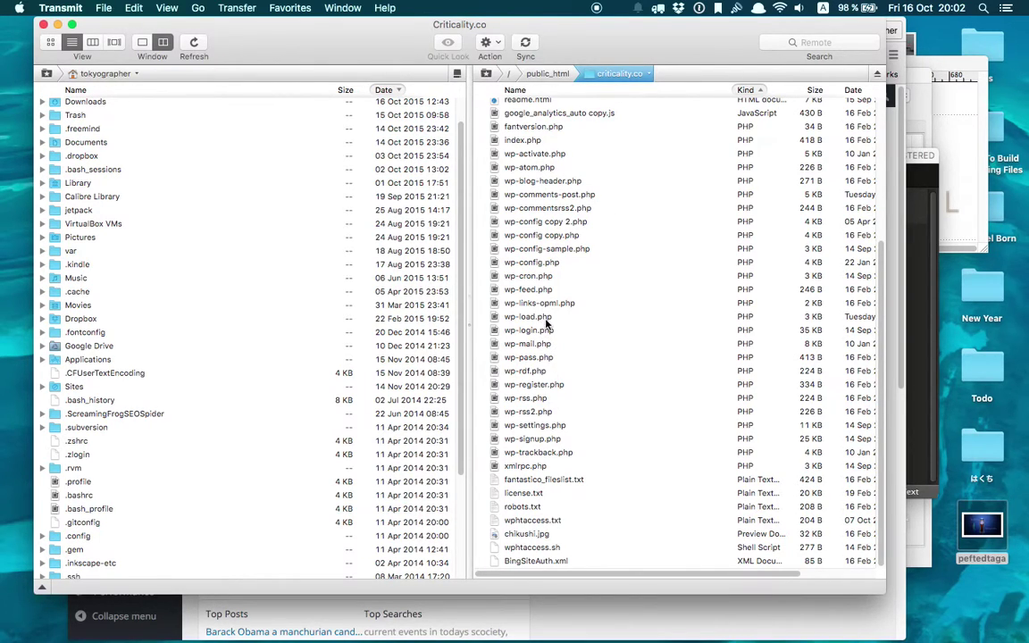
scroll(547, 329, up, 5)
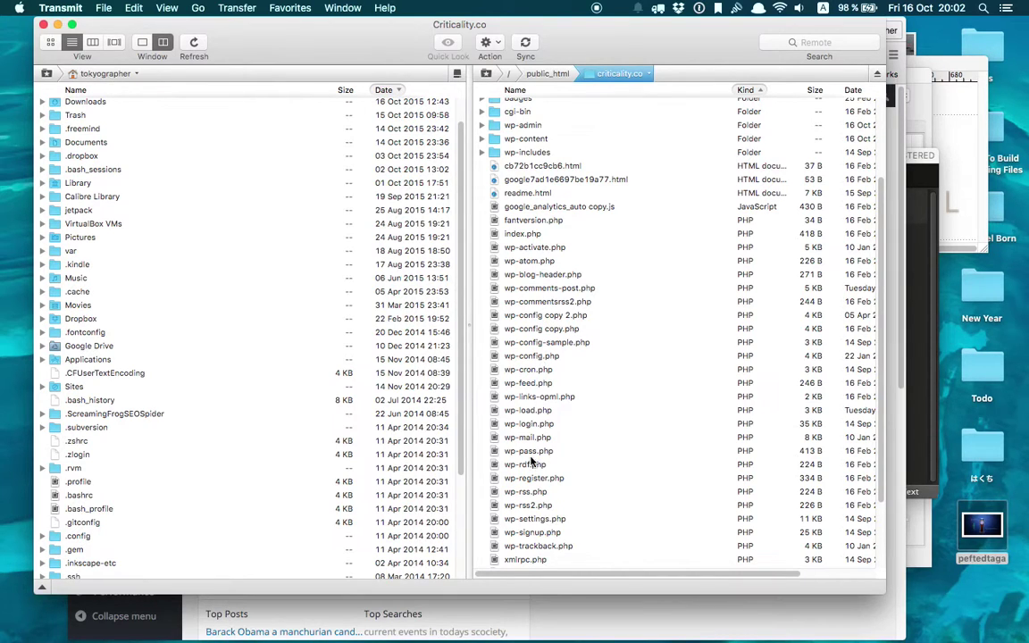
- Expand the remote wp-content folder and its images subfolder in Transmit
click(580, 616)
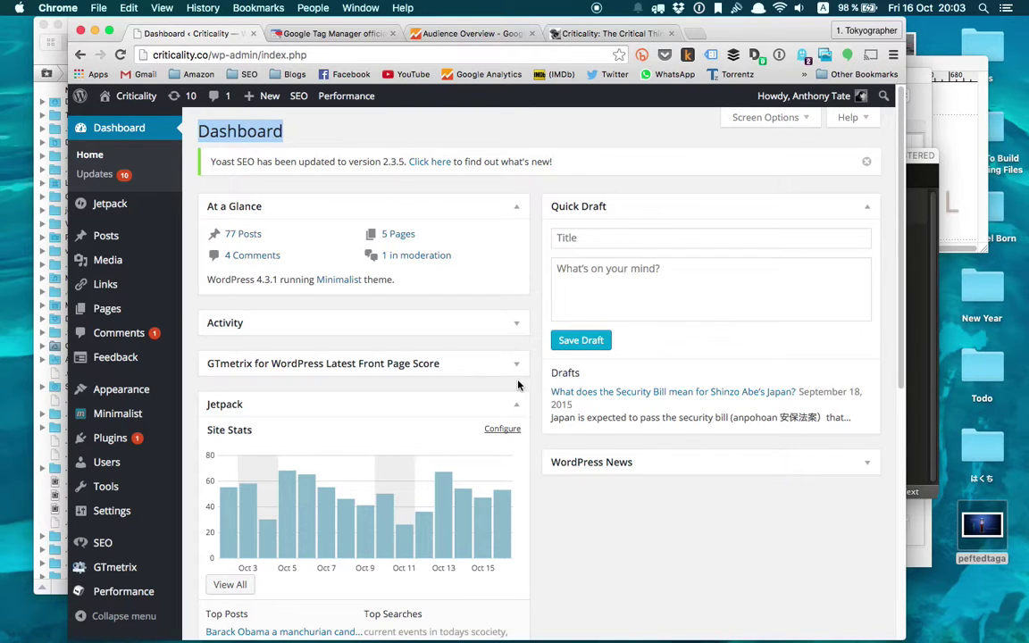
click(527, 619)
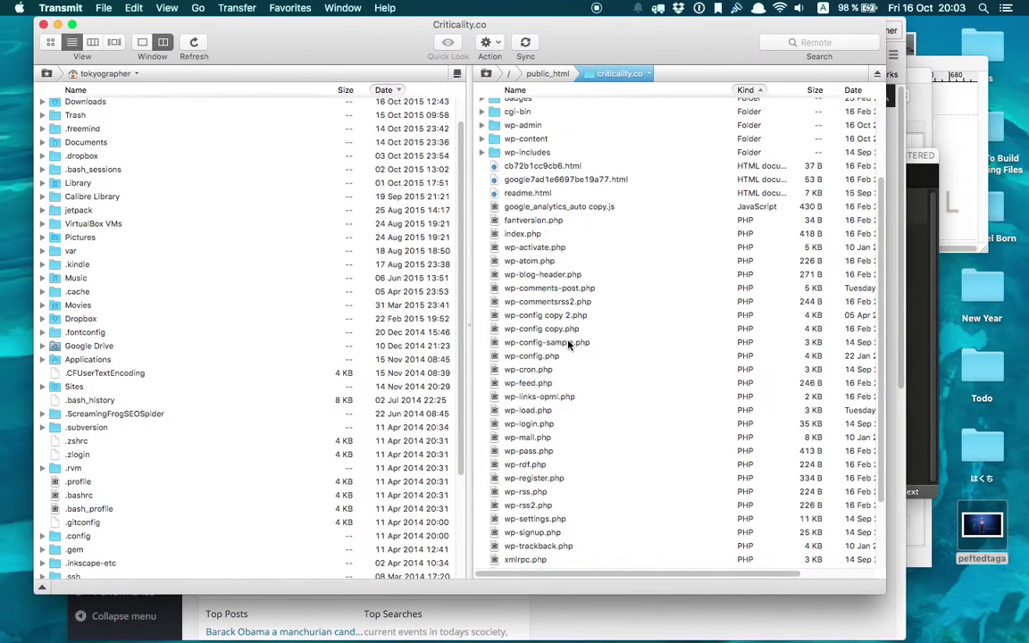
scroll(554, 322, up, 3)
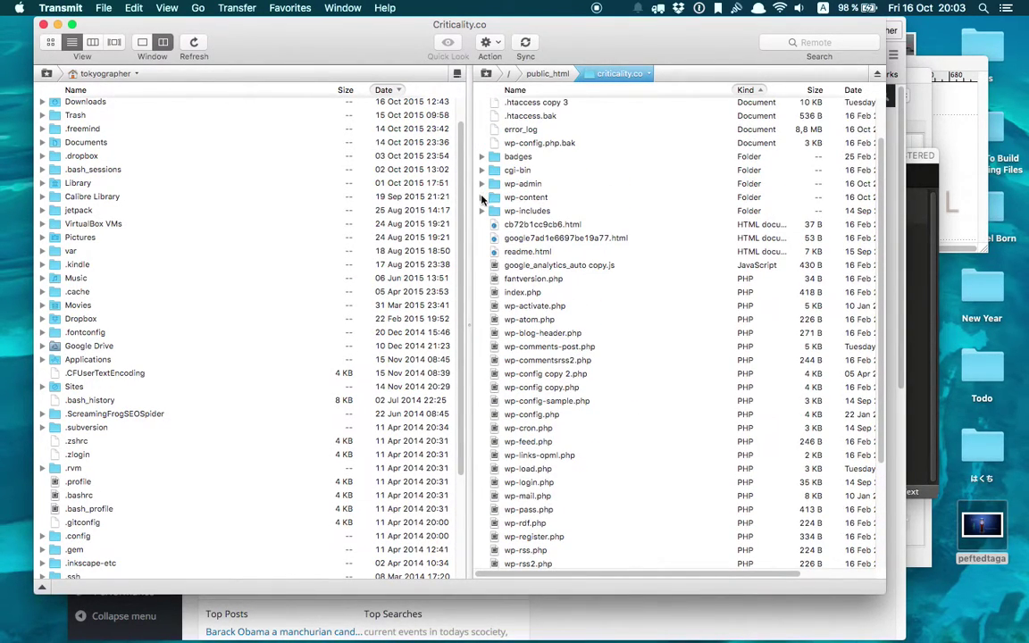
click(485, 197)
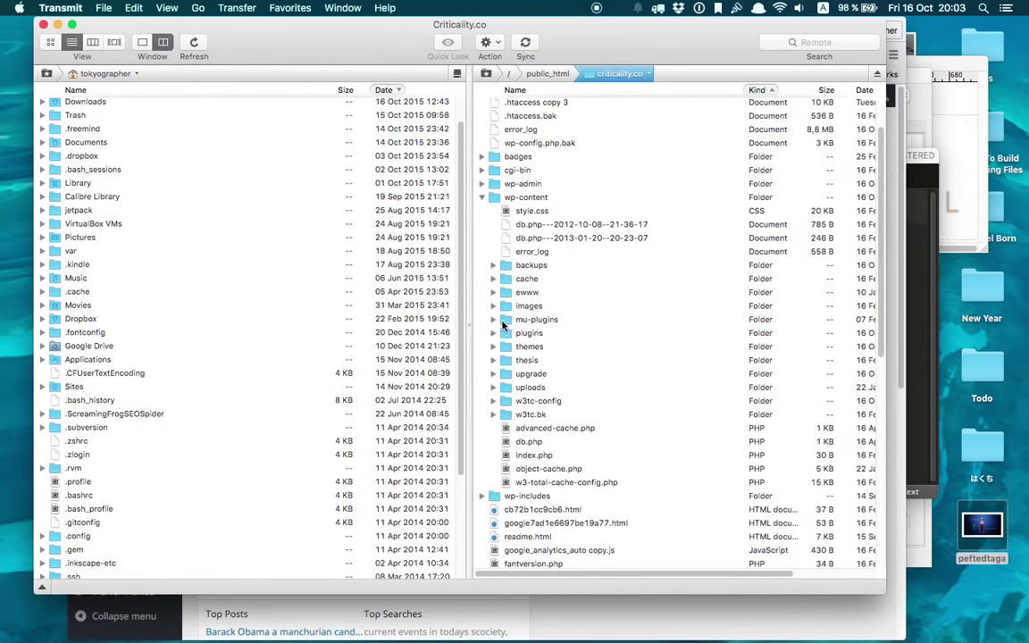
click(493, 305)
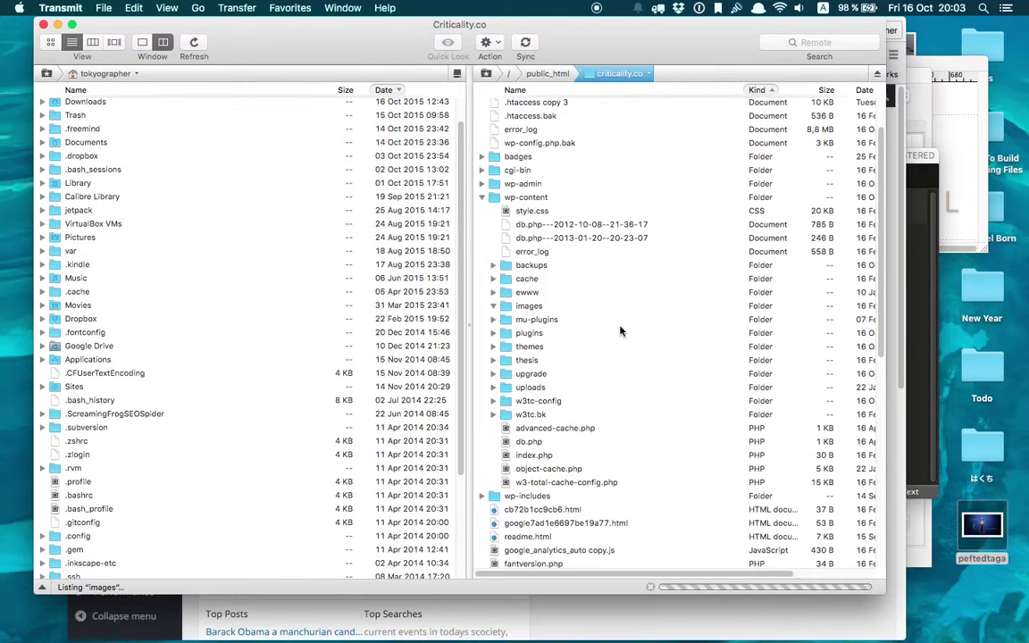
- Switch to Chrome and review the available plugin and theme updates on the WordPress Updates page
click(677, 612)
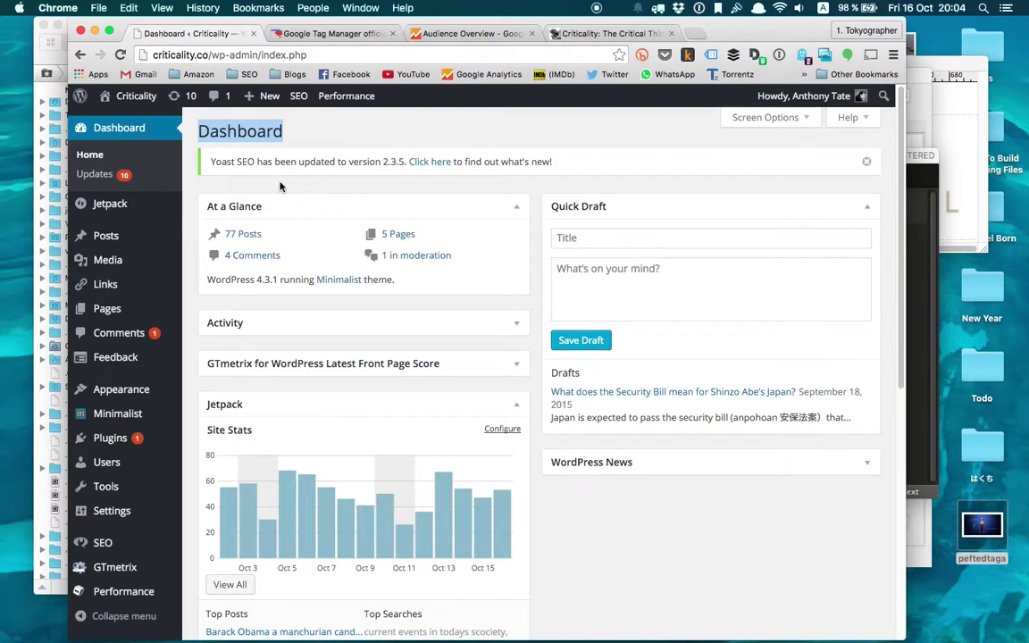
click(131, 177)
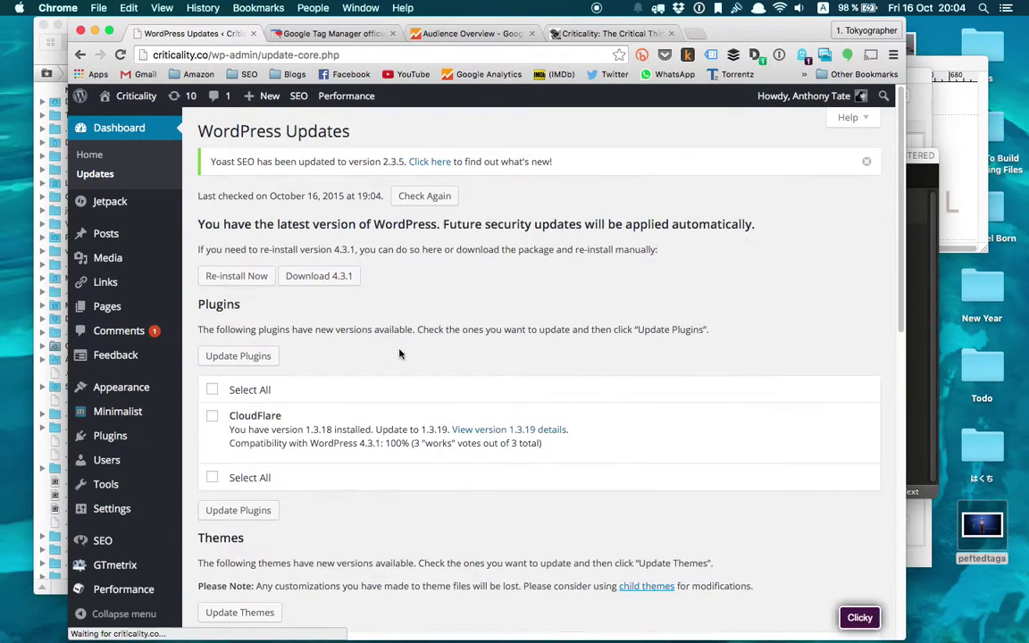
scroll(462, 496, down, 5)
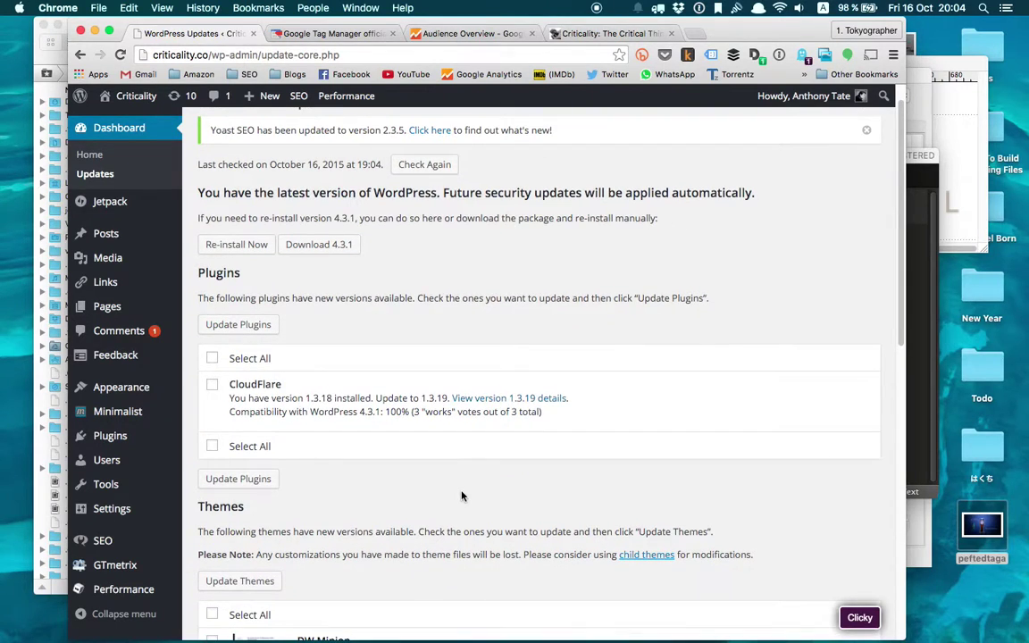
scroll(462, 496, down, 12)
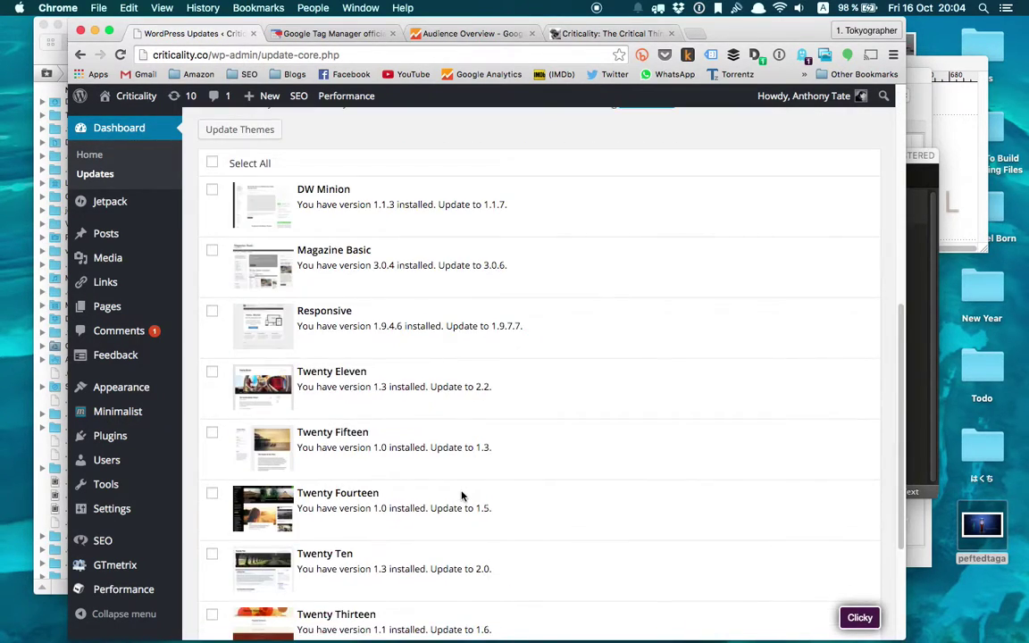
scroll(462, 496, up, 2)
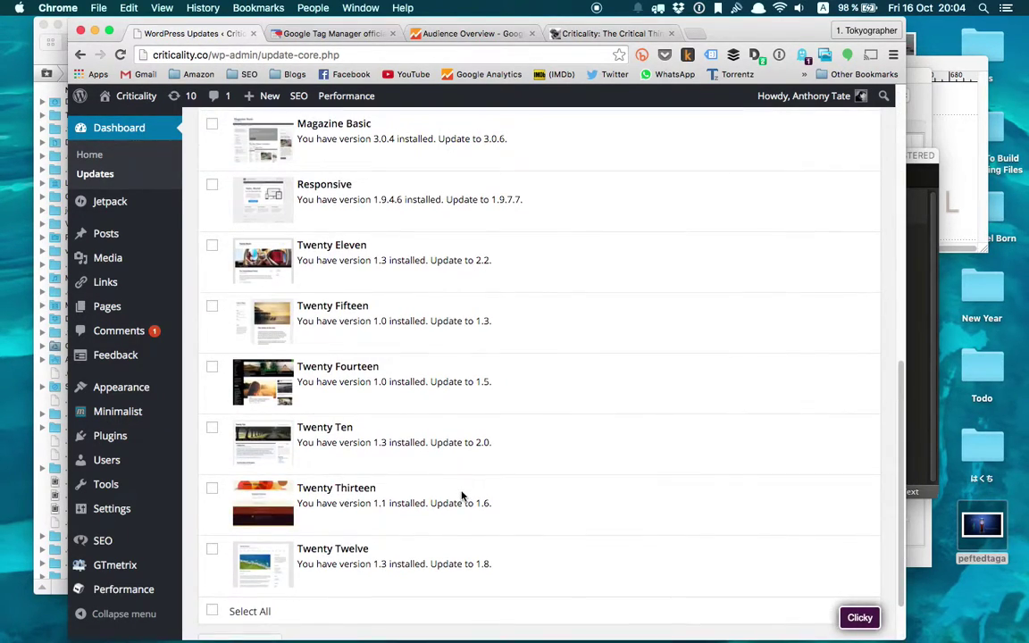
scroll(462, 496, up, 4)
scroll(415, 440, up, 10)
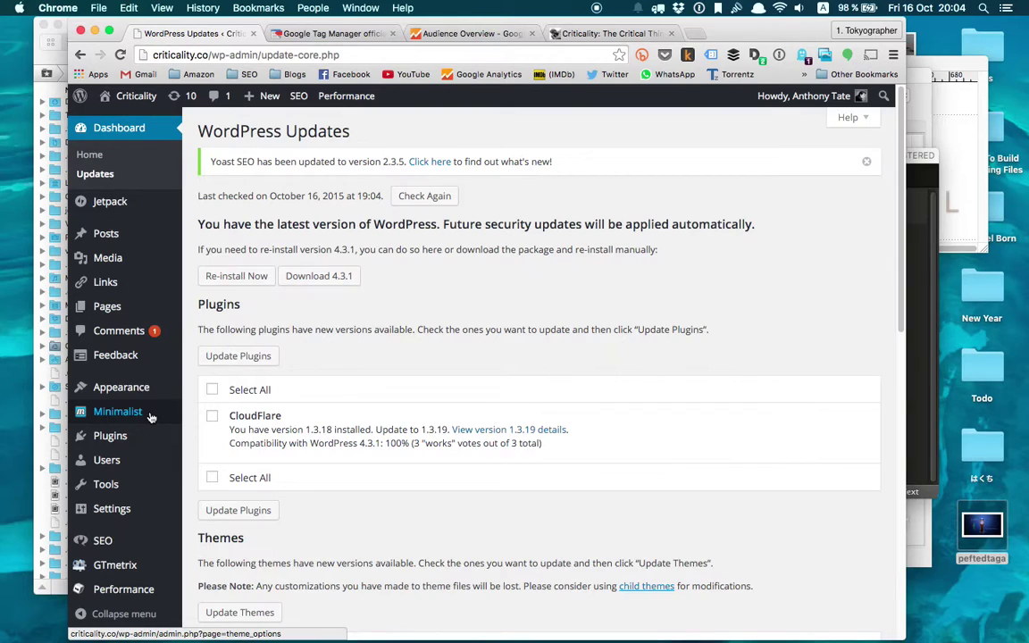
drag(189, 376, 294, 468)
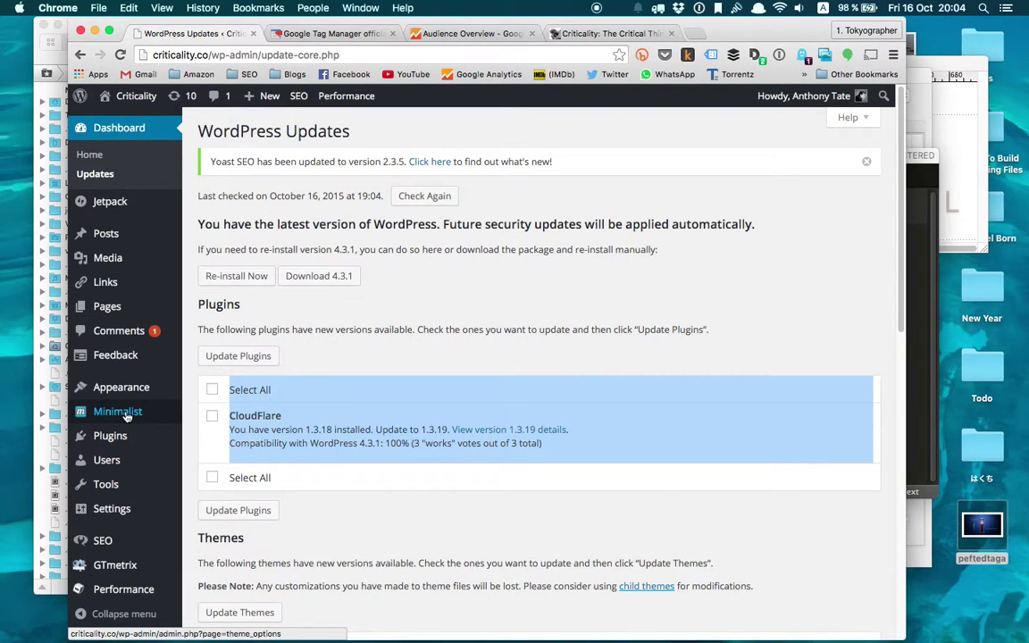
mouse_move(159, 344)
scroll(159, 344, down, 1)
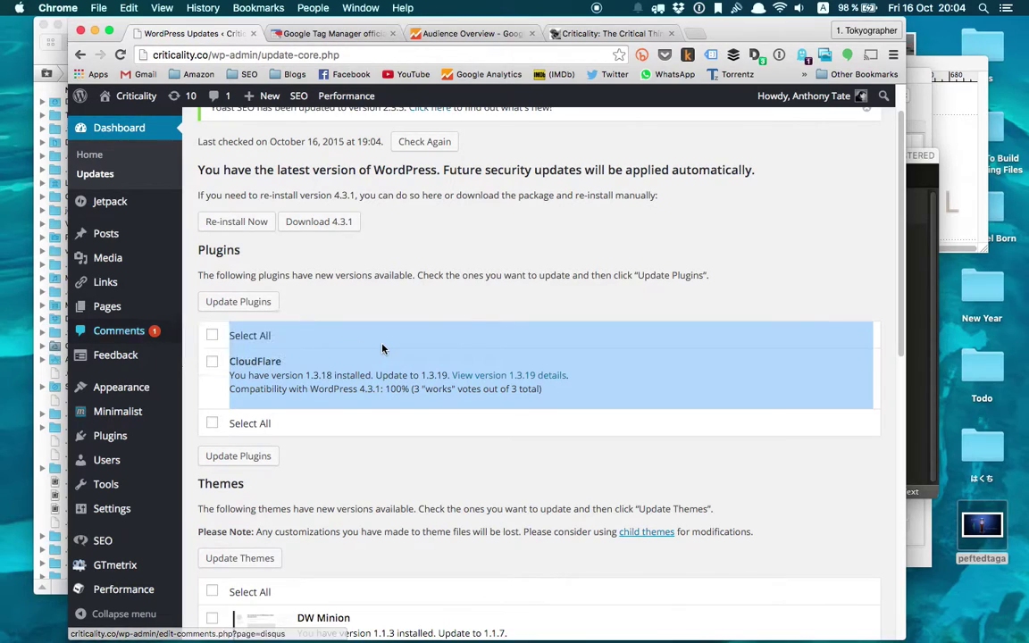
click(430, 304)
scroll(429, 306, up, 1)
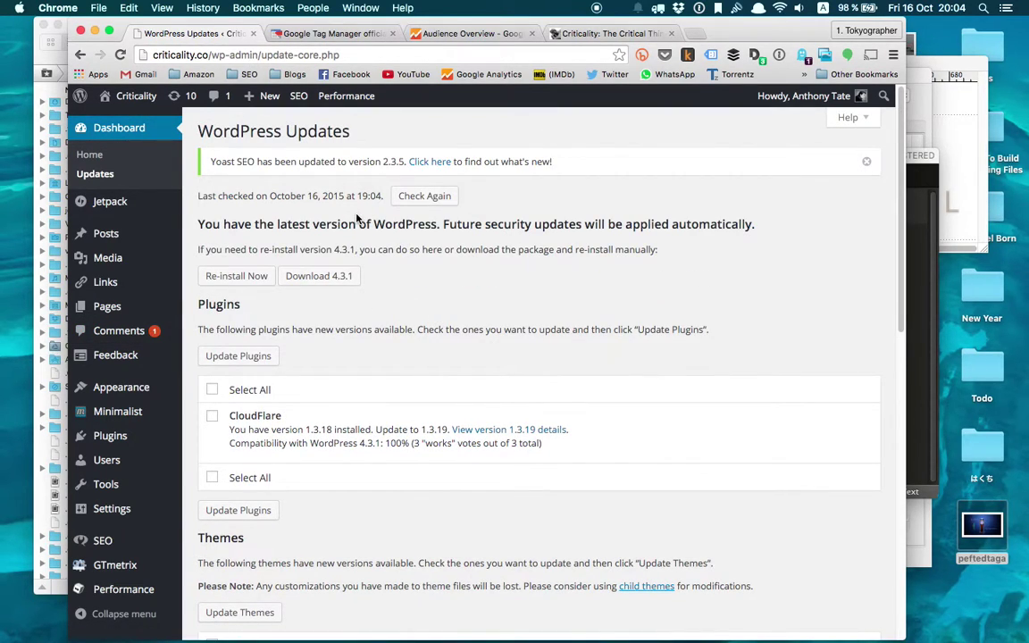
- Open the site's installed plugins page and look through the whole plugin list
click(141, 436)
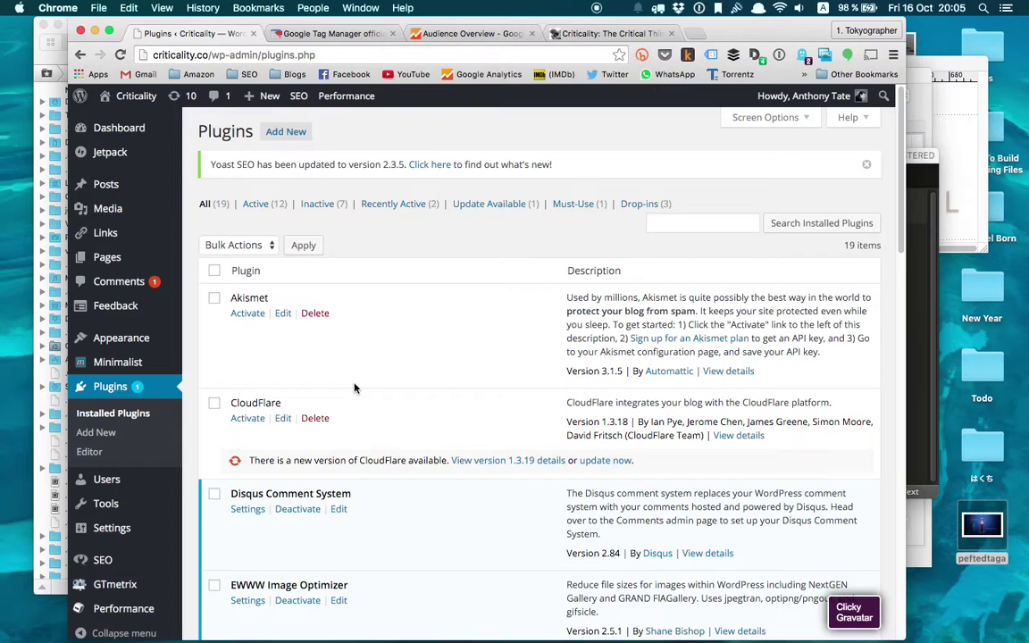
scroll(355, 388, down, 5)
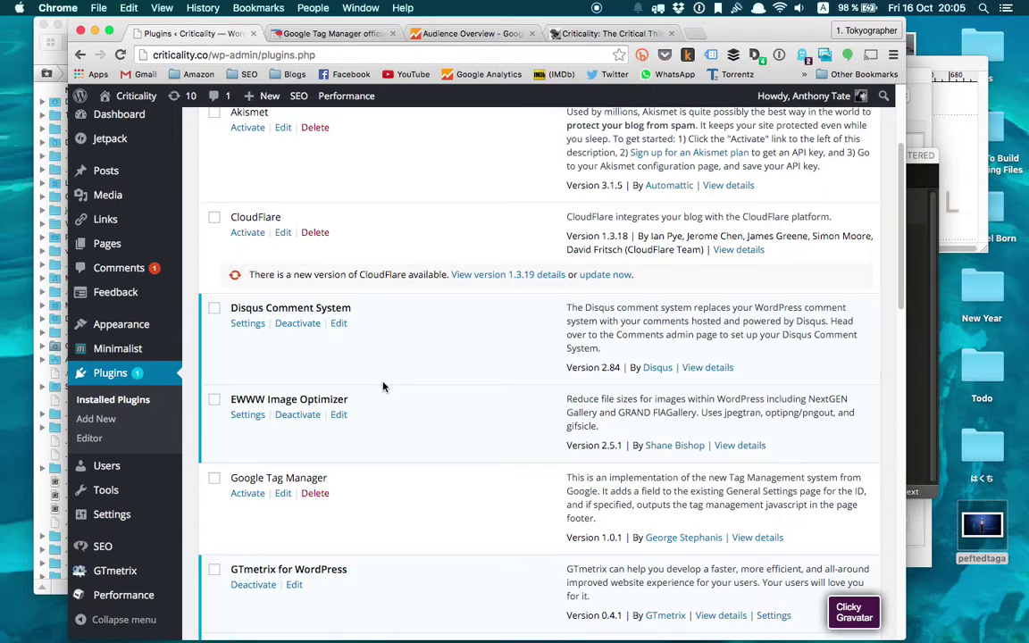
scroll(383, 386, down, 4)
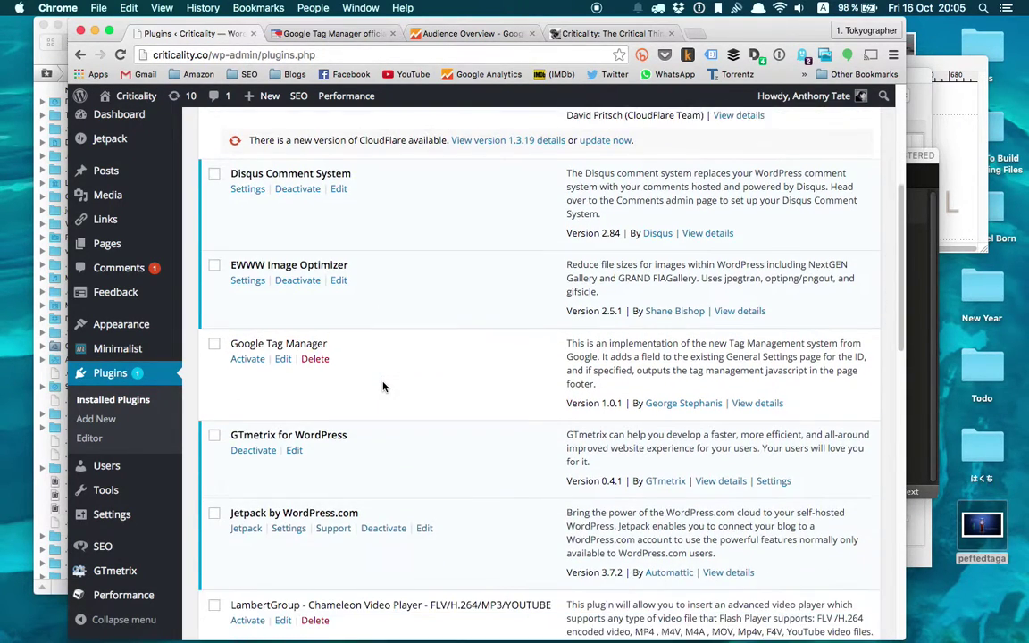
scroll(383, 386, down, 12)
scroll(383, 386, down, 7)
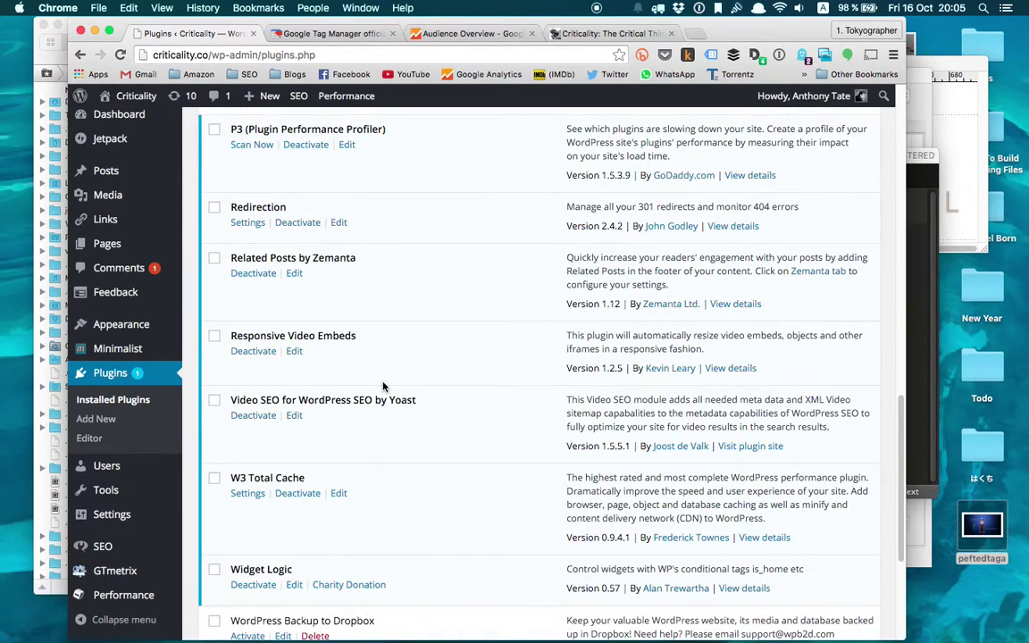
scroll(382, 386, down, 7)
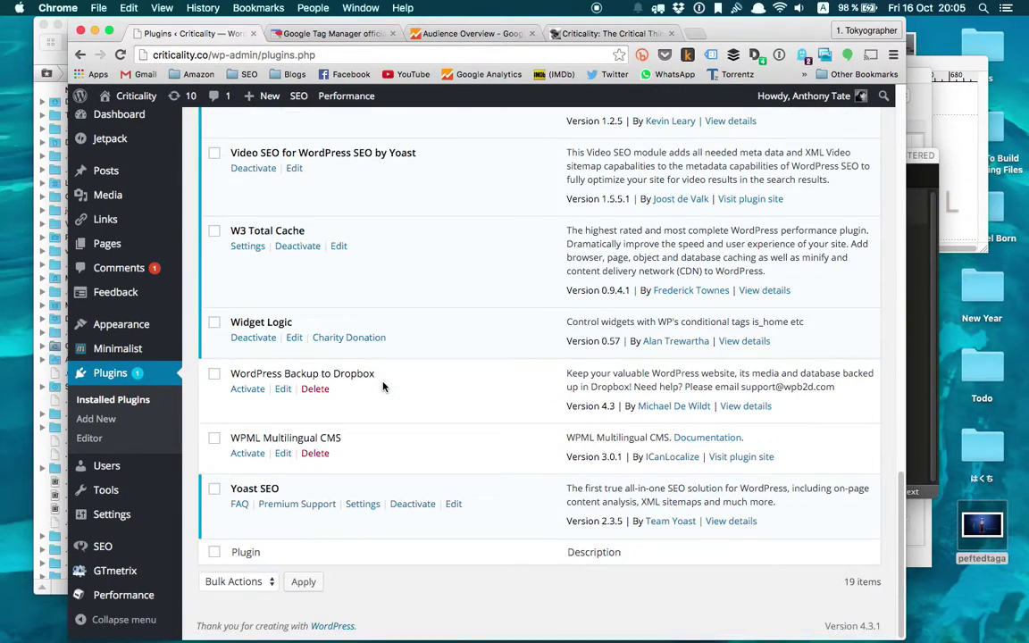
scroll(384, 386, up, 4)
scroll(384, 386, down, 4)
scroll(392, 379, up, 20)
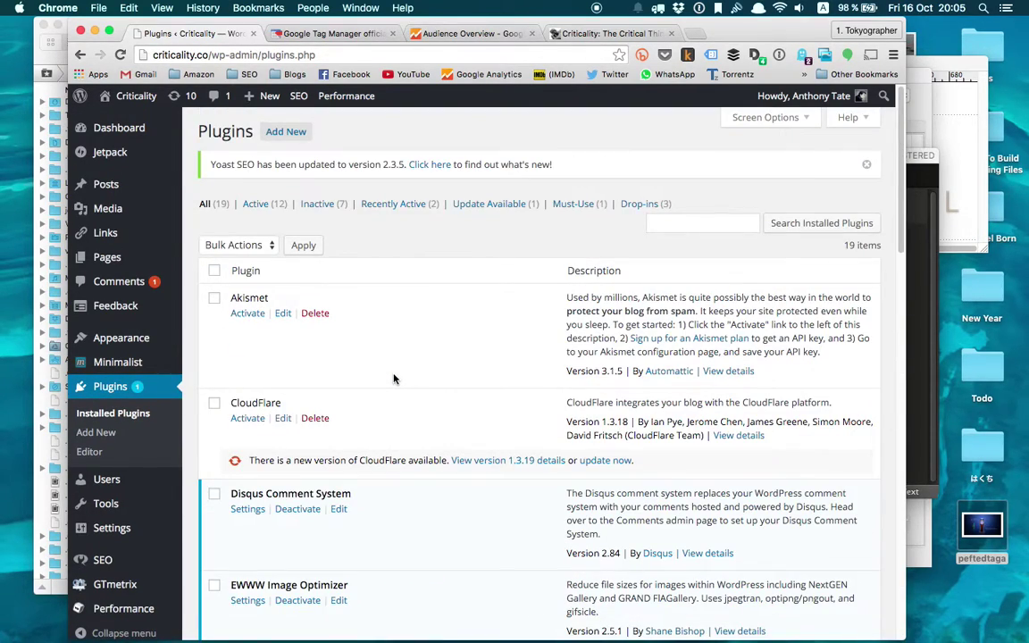
- Examine the basic settings of the EWWW Image Optimizer plugin and return to the installed plugins list
scroll(394, 379, down, 1)
scroll(396, 384, down, 3)
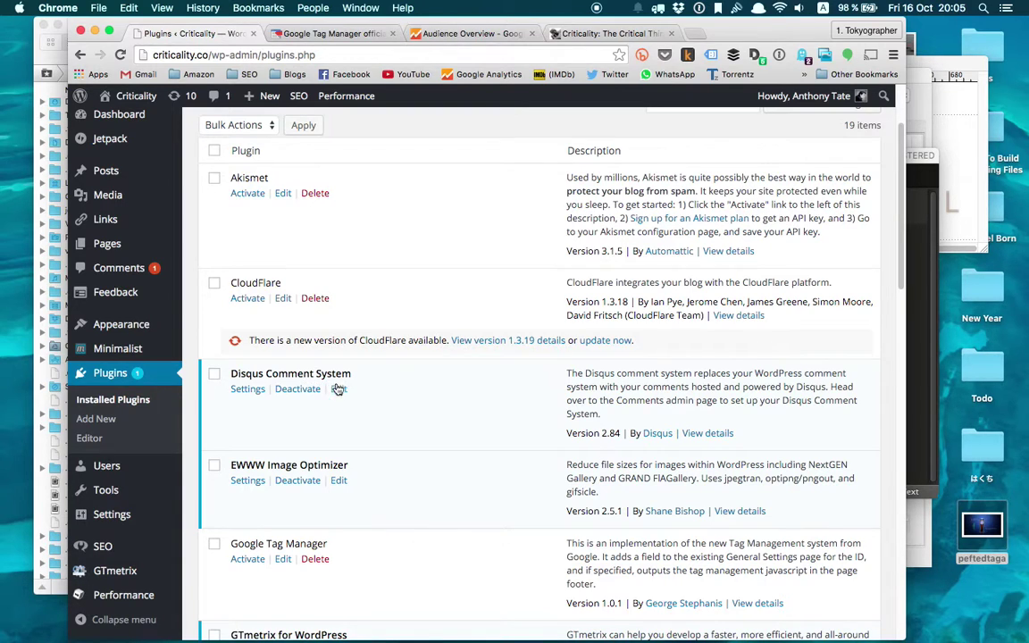
scroll(351, 398, down, 1)
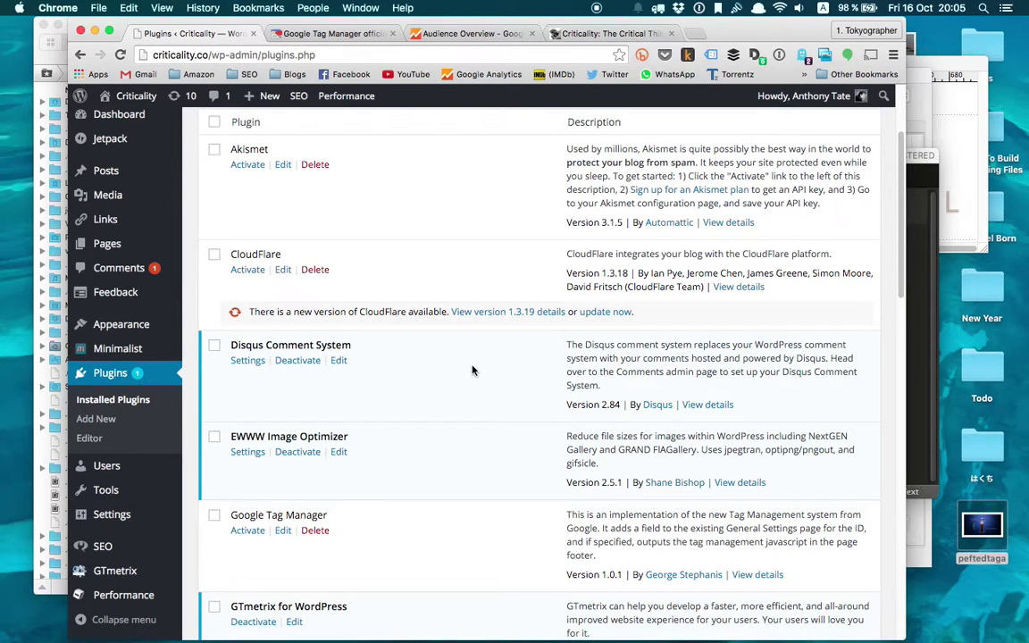
scroll(472, 370, down, 1)
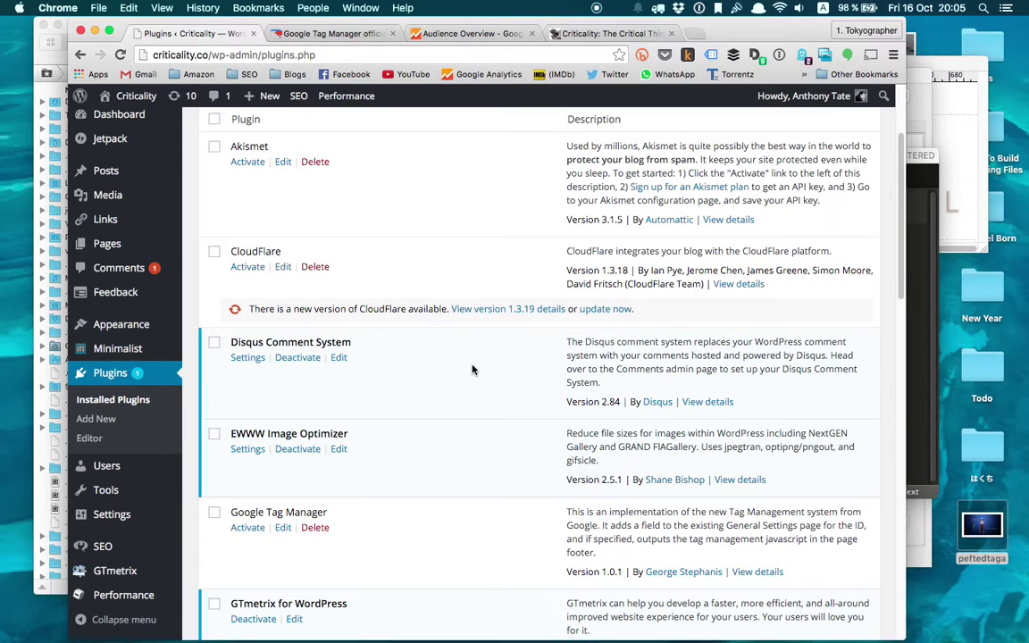
scroll(473, 370, down, 5)
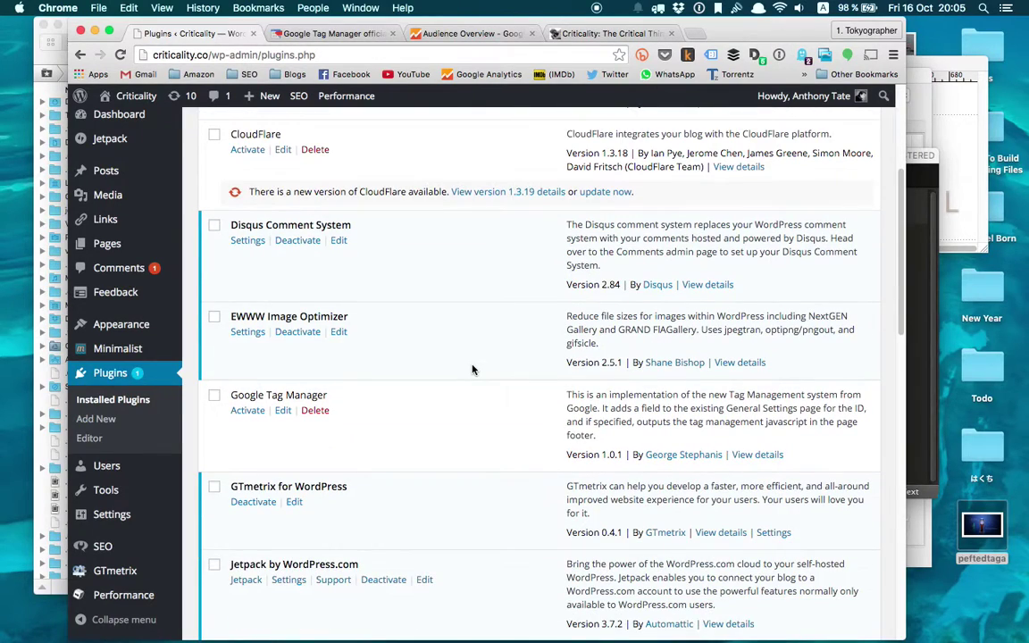
triple_click(336, 315)
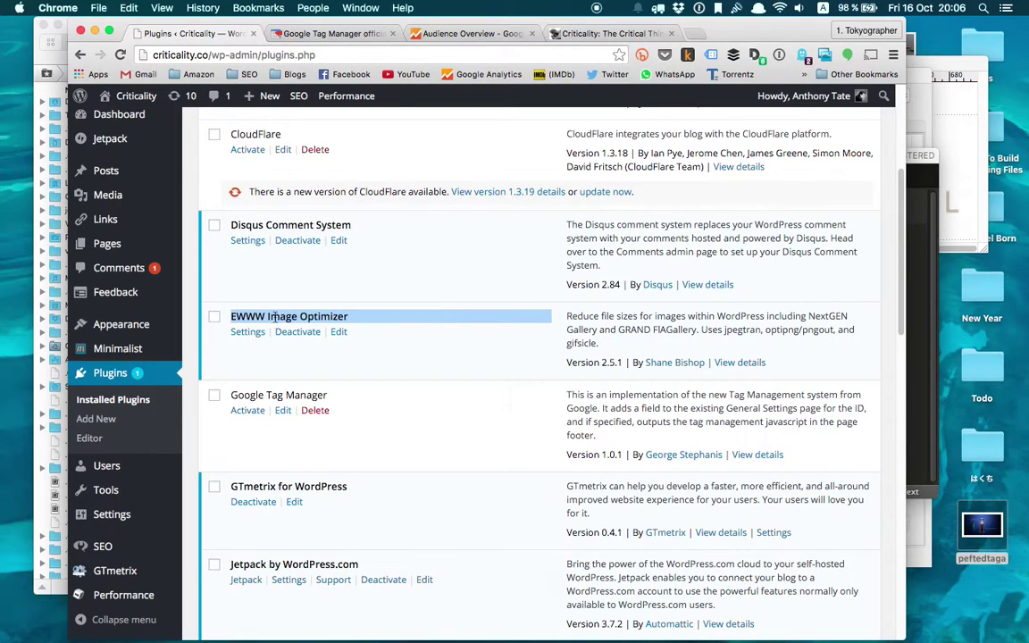
click(391, 318)
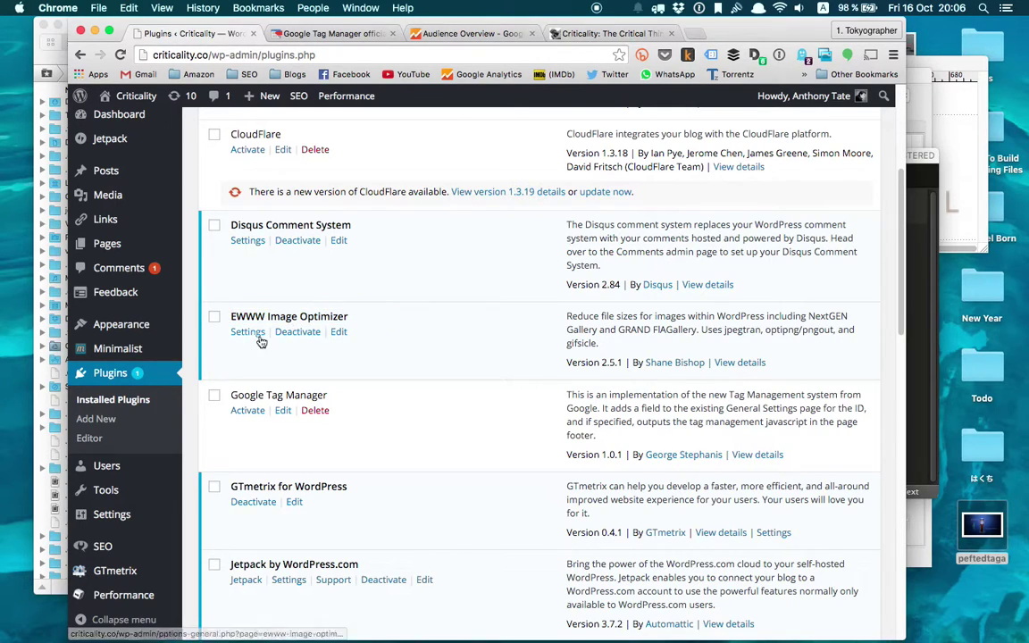
click(245, 336)
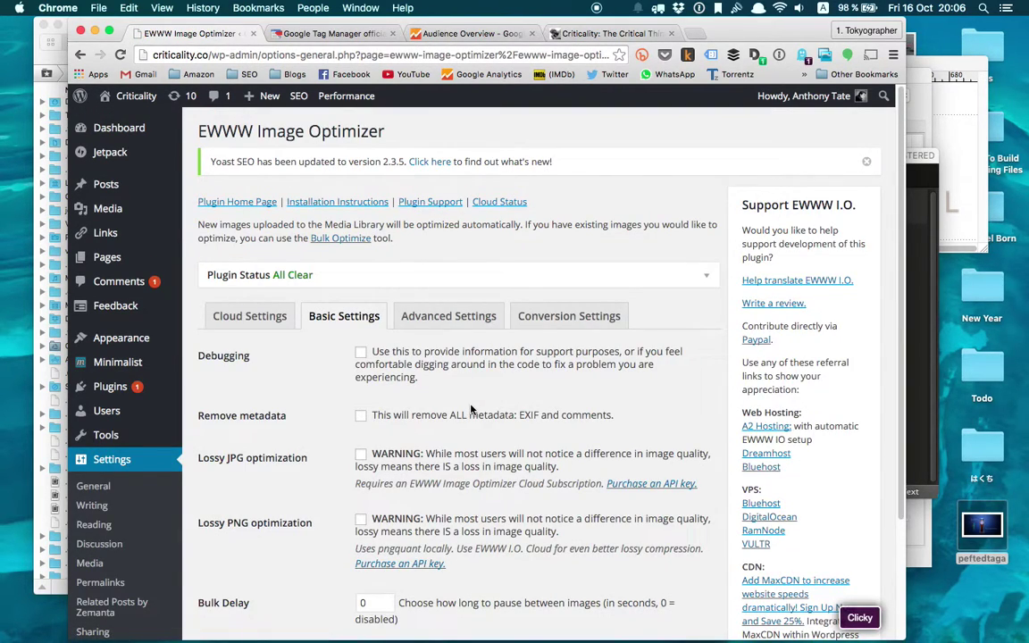
scroll(472, 409, down, 3)
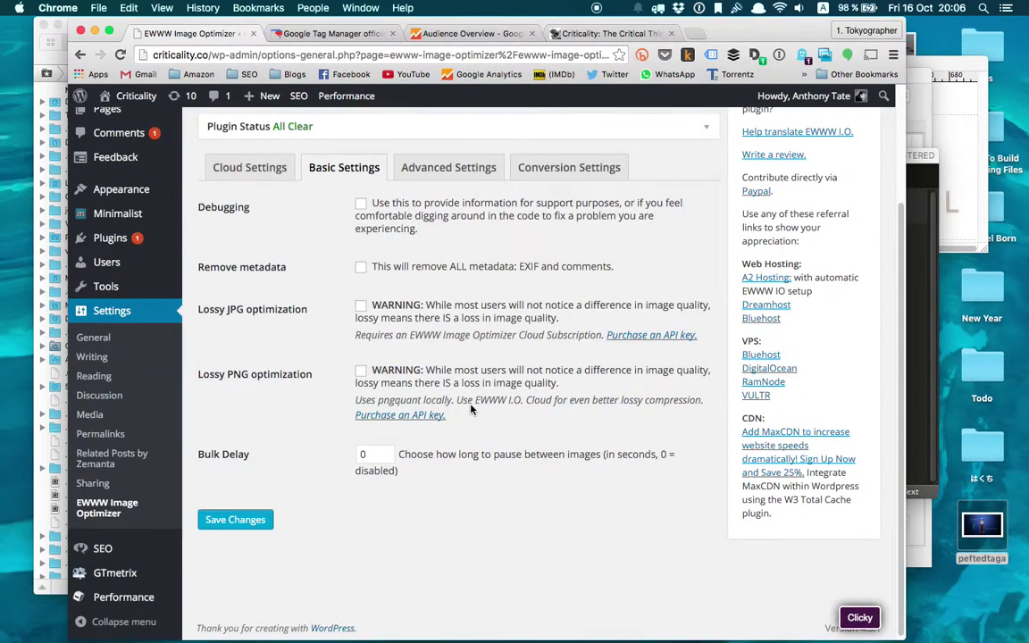
scroll(471, 409, up, 3)
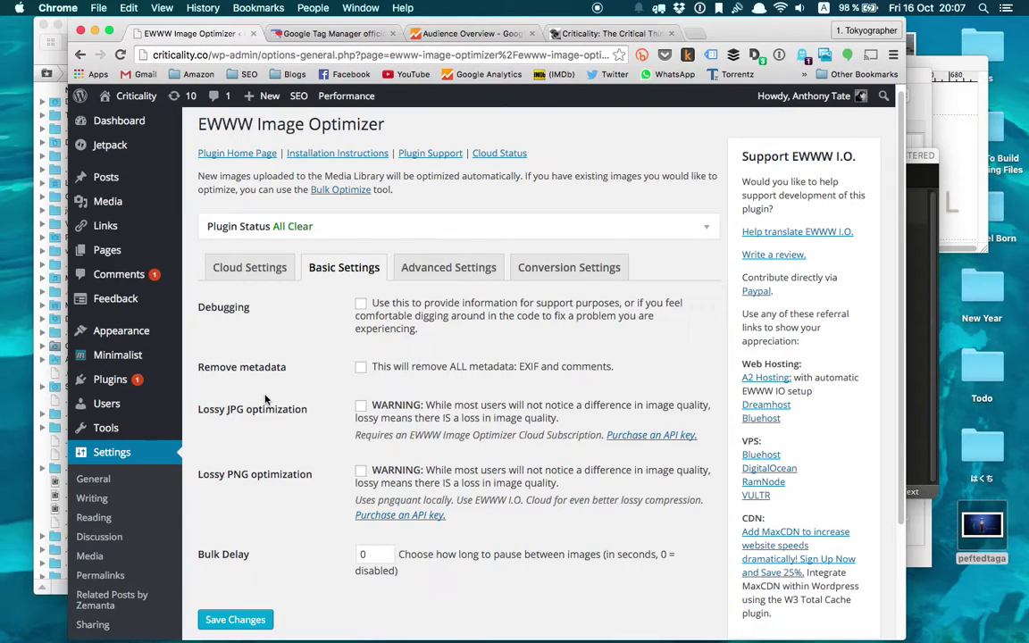
mouse_move(134, 380)
click(216, 382)
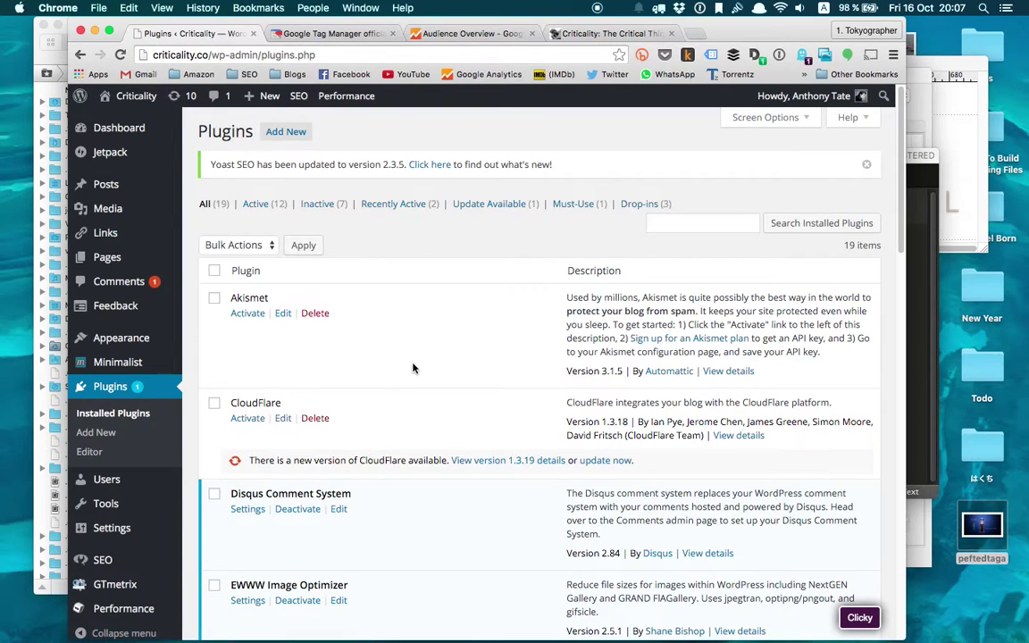
- Look through the installed plugins list as far as Google Tag Manager and highlight that plugin's name
scroll(413, 368, down, 1)
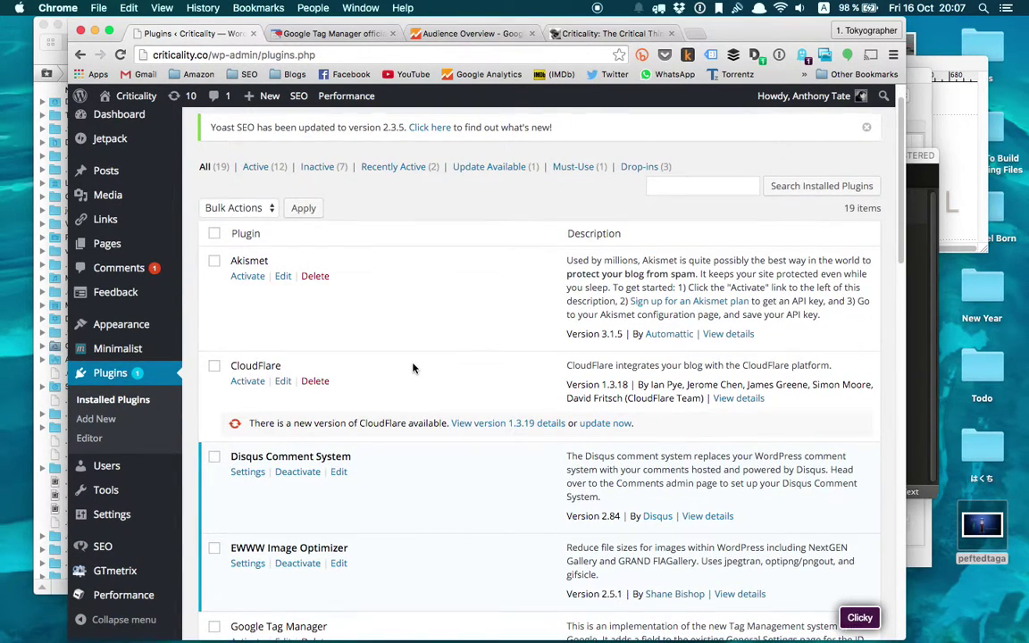
scroll(413, 368, down, 4)
scroll(413, 369, down, 5)
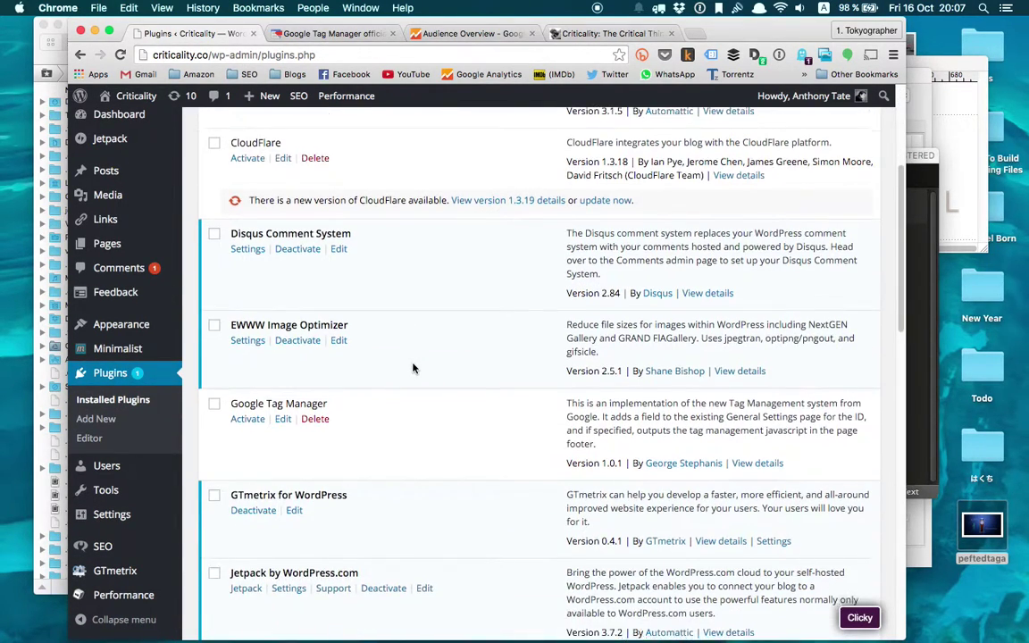
scroll(413, 368, down, 1)
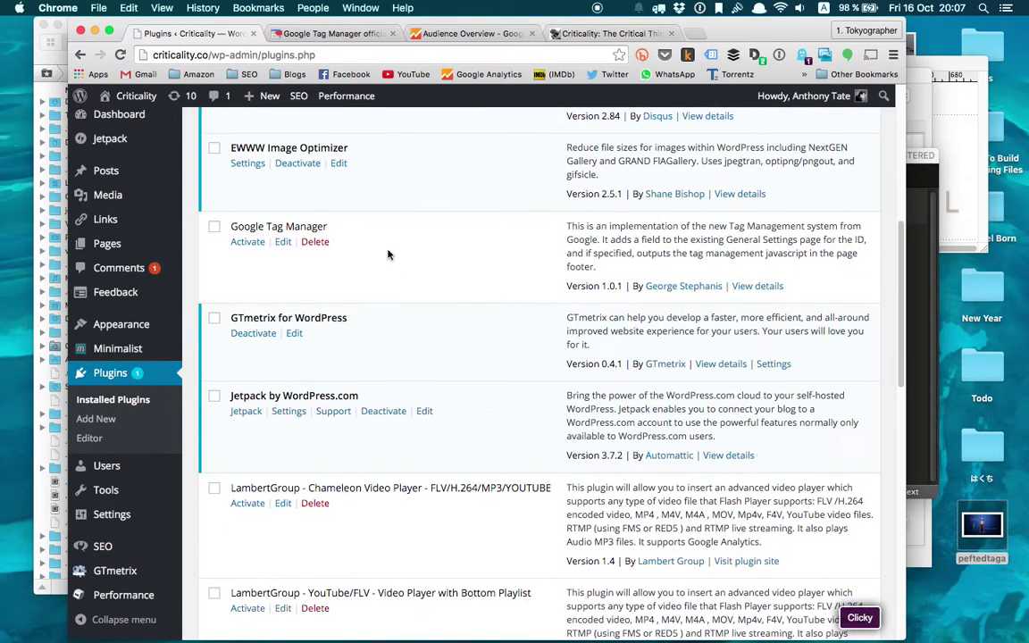
triple_click(318, 226)
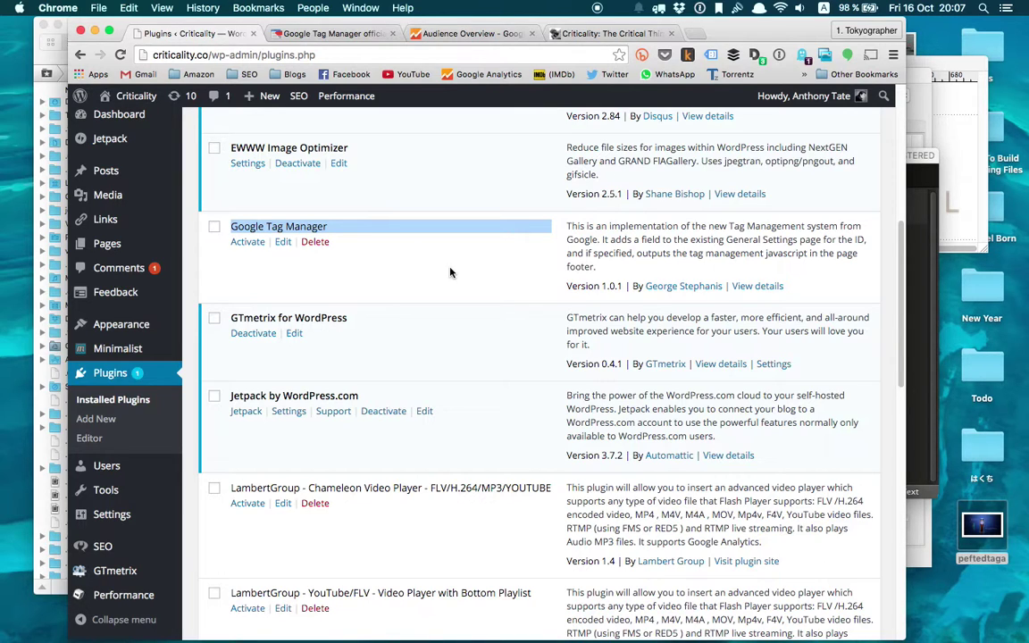
- Find W3 Total Cache further down the installed plugins list and open its settings
scroll(453, 273, down, 2)
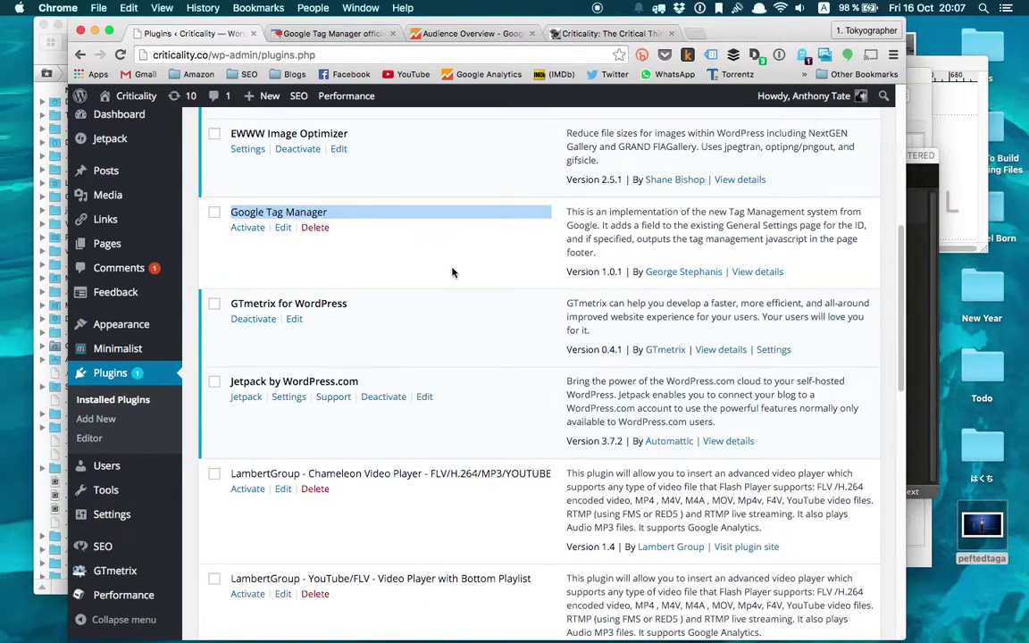
scroll(453, 272, down, 10)
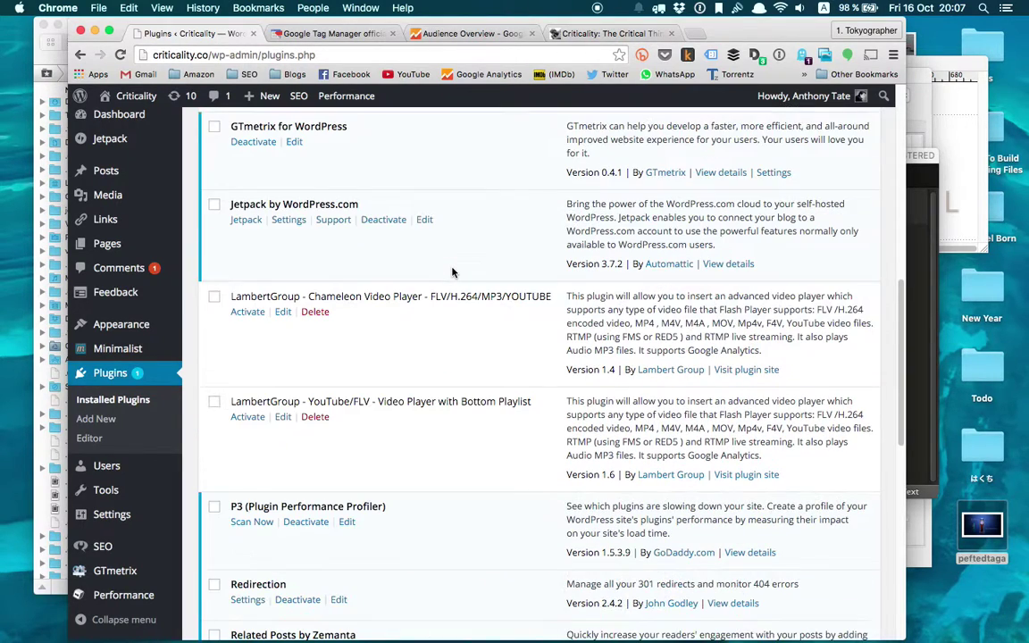
scroll(453, 273, down, 14)
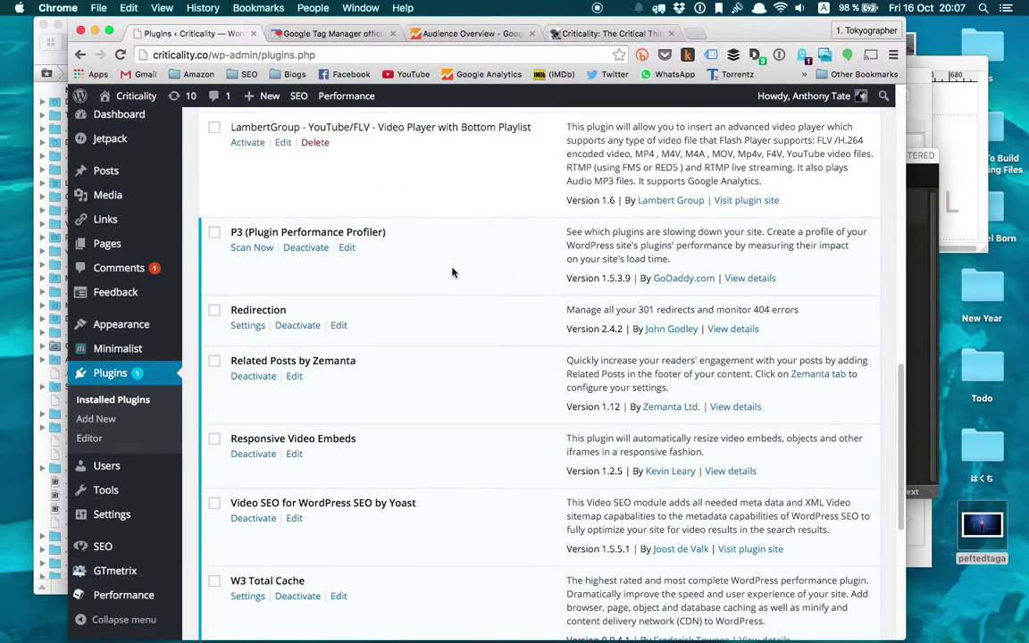
scroll(453, 273, down, 1)
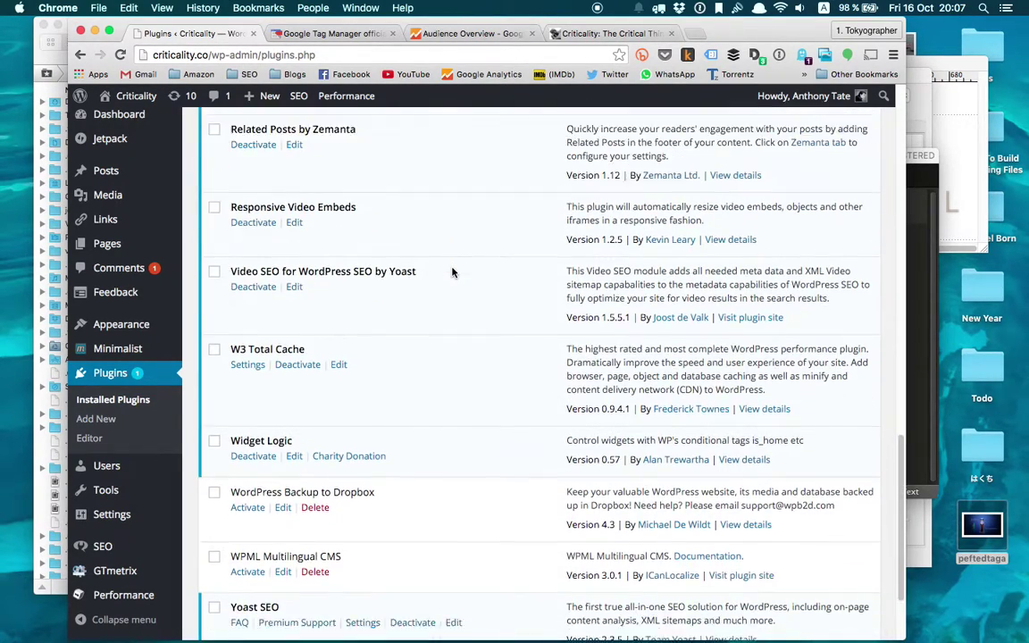
click(249, 362)
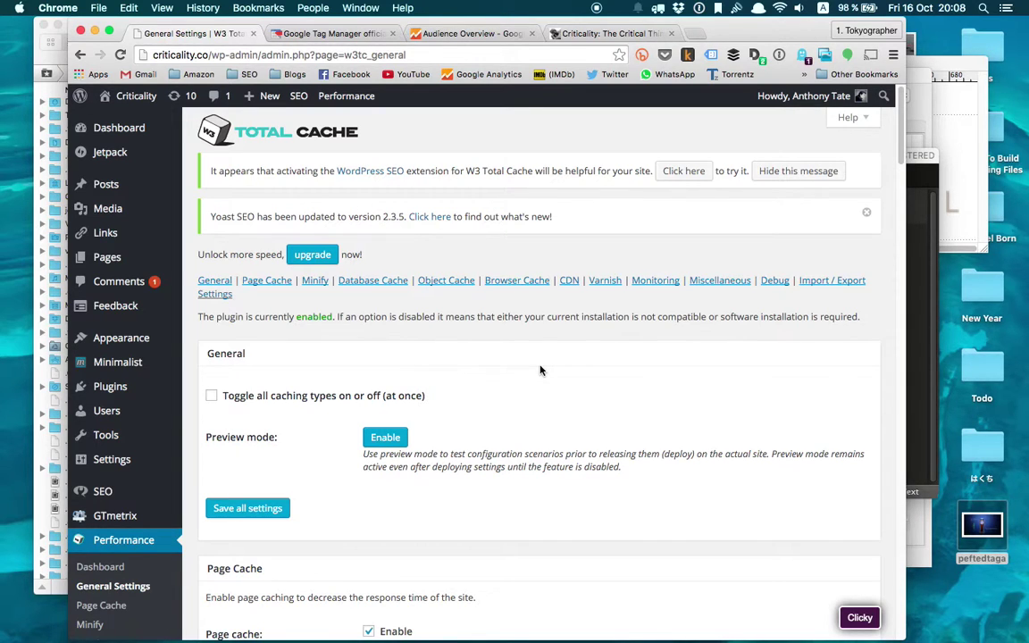
- Review the General, Page Cache and Minify sections of the W3 Total Cache general settings
scroll(539, 370, down, 2)
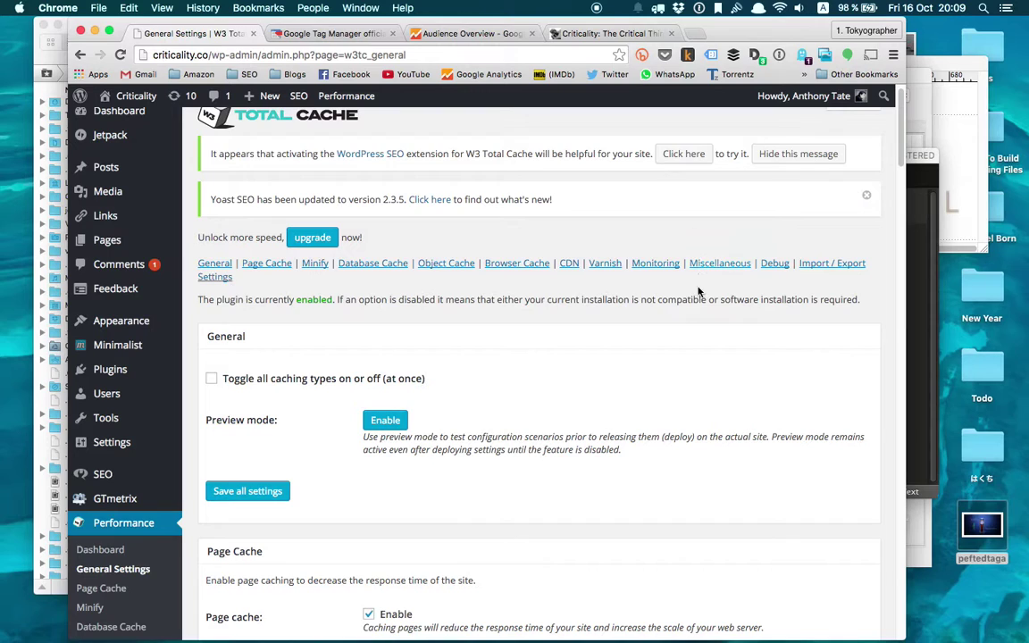
scroll(701, 326, down, 3)
scroll(701, 328, down, 6)
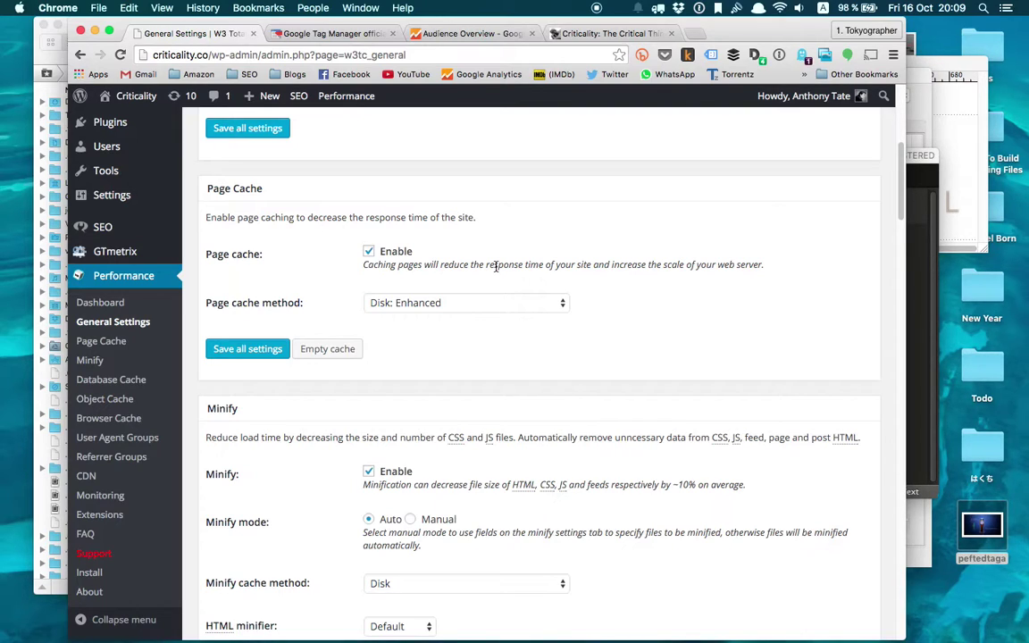
- Switch to the open Criticality home page and view its page source
click(605, 38)
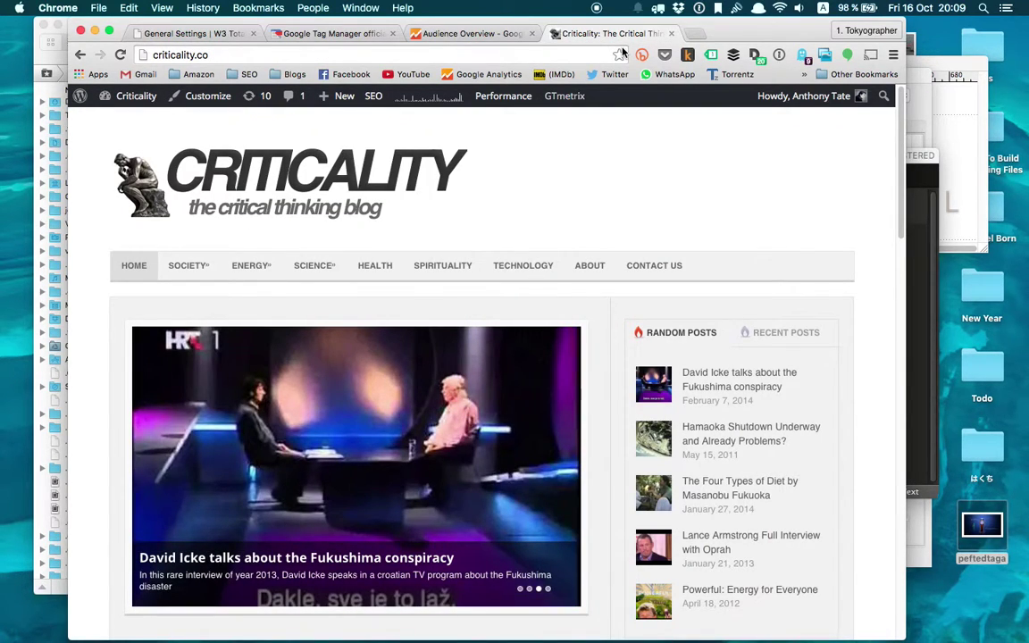
right_click(665, 153)
click(686, 259)
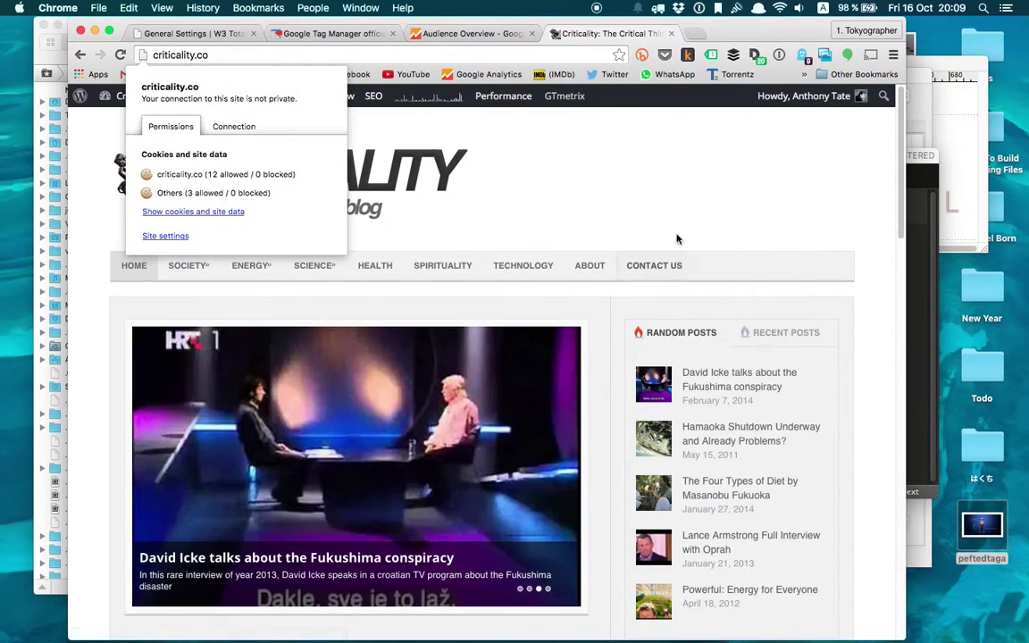
right_click(529, 192)
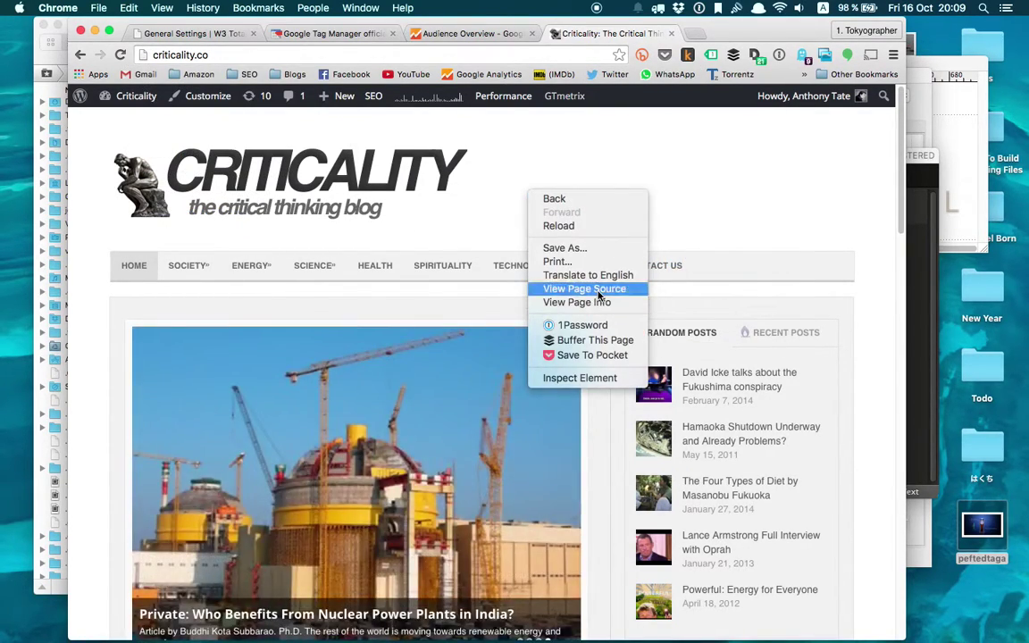
click(600, 289)
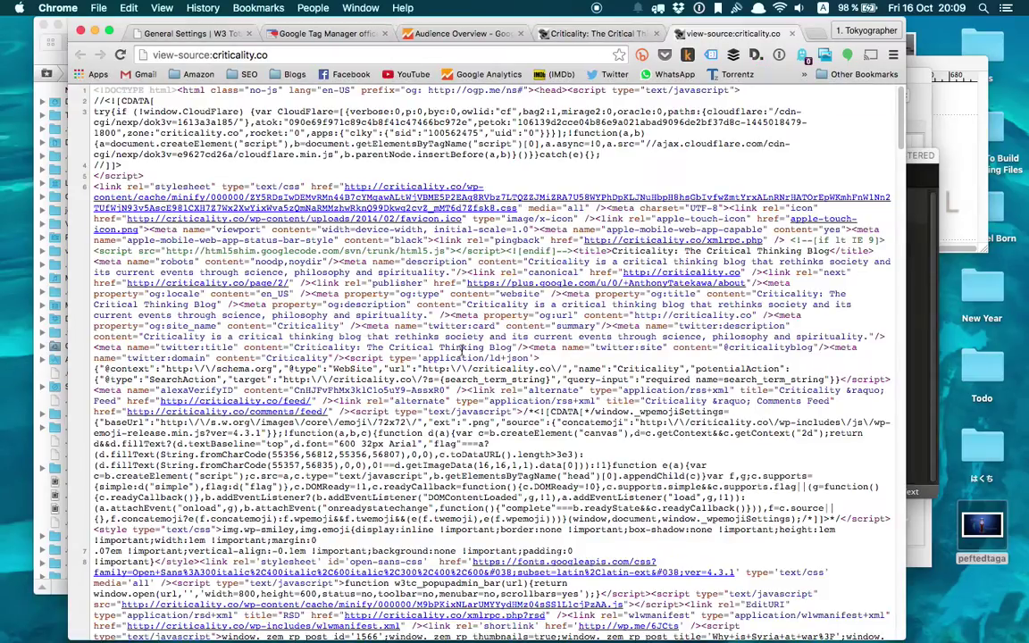
- Examine the home page's HTML source from beginning to end and return to its first lines
scroll(462, 351, down, 20)
scroll(347, 438, down, 15)
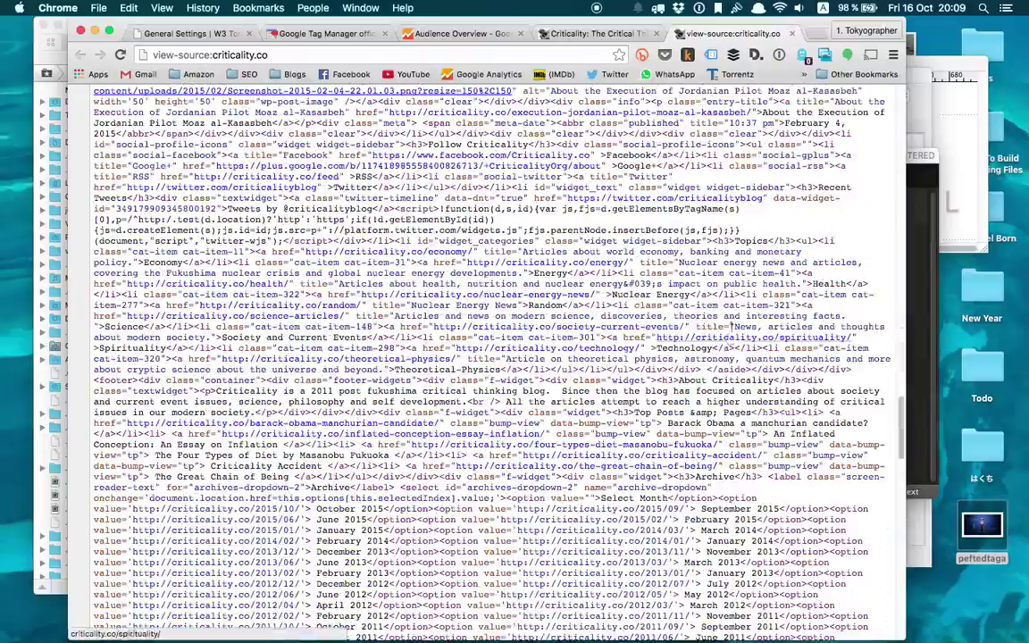
scroll(711, 213, down, 15)
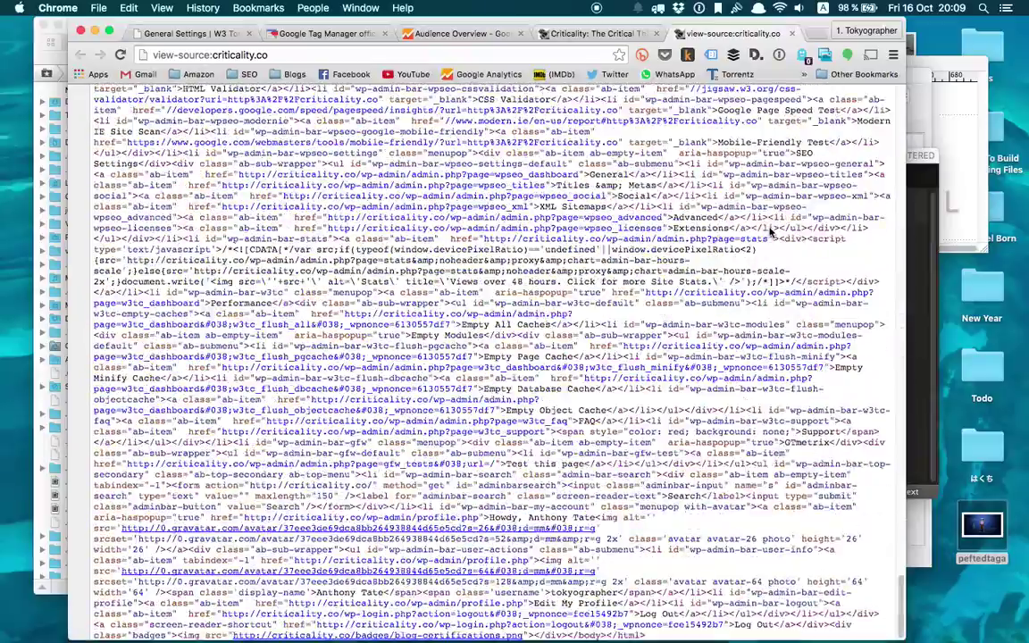
scroll(770, 231, up, 20)
scroll(771, 231, down, 20)
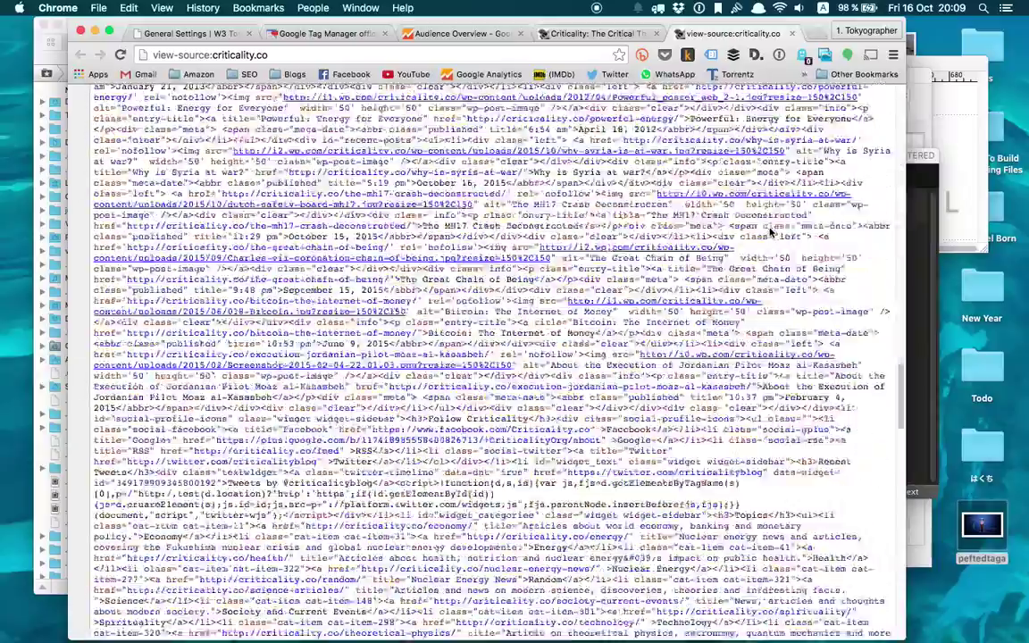
scroll(770, 231, up, 20)
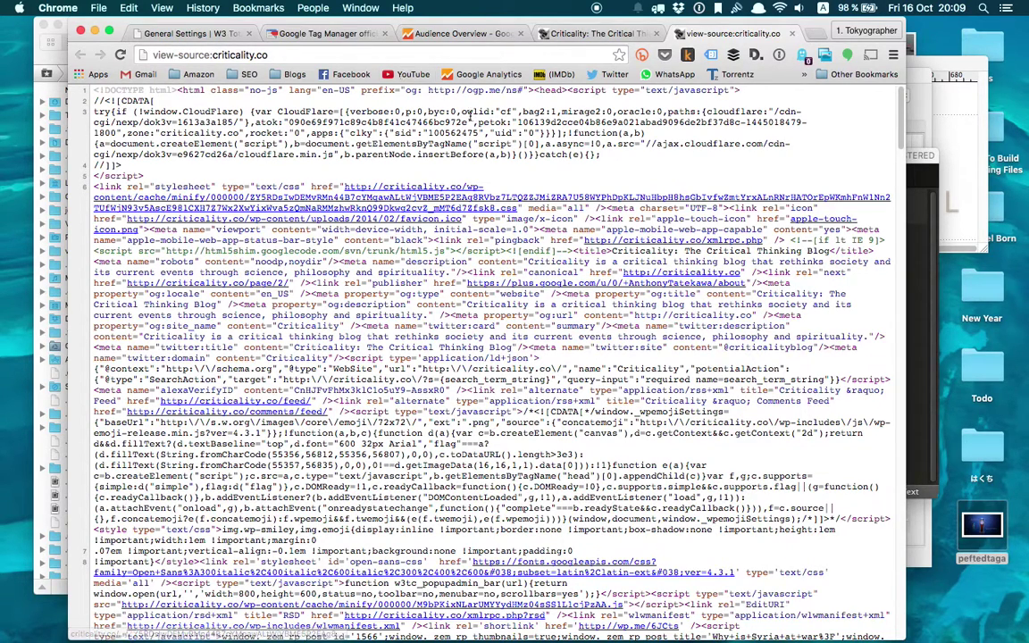
- Go back to the W3 Total Cache general settings and recheck the page cache and minify options
click(198, 33)
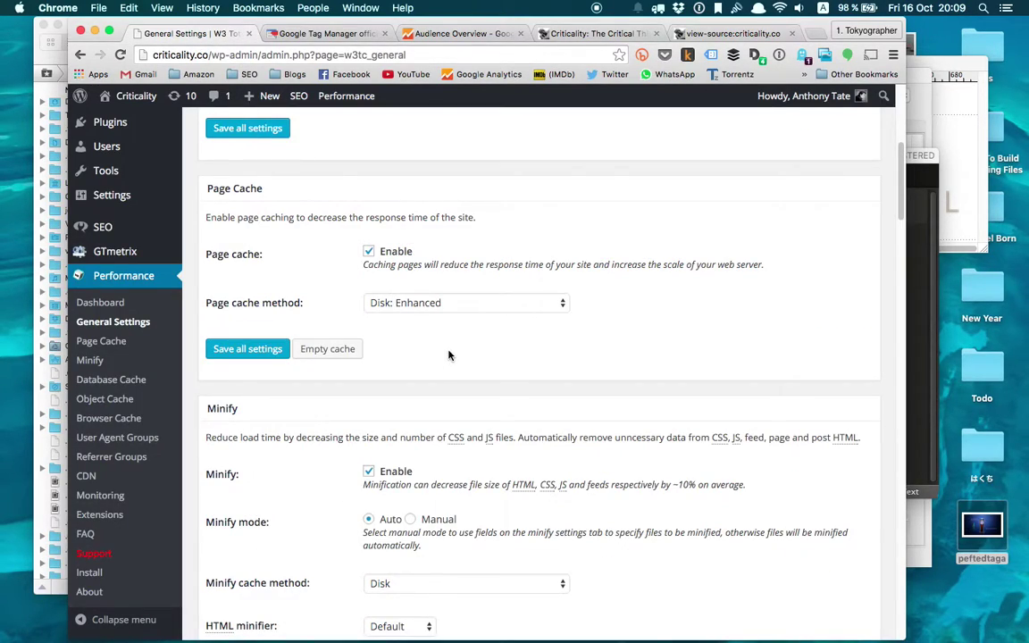
scroll(457, 364, down, 1)
scroll(460, 368, up, 5)
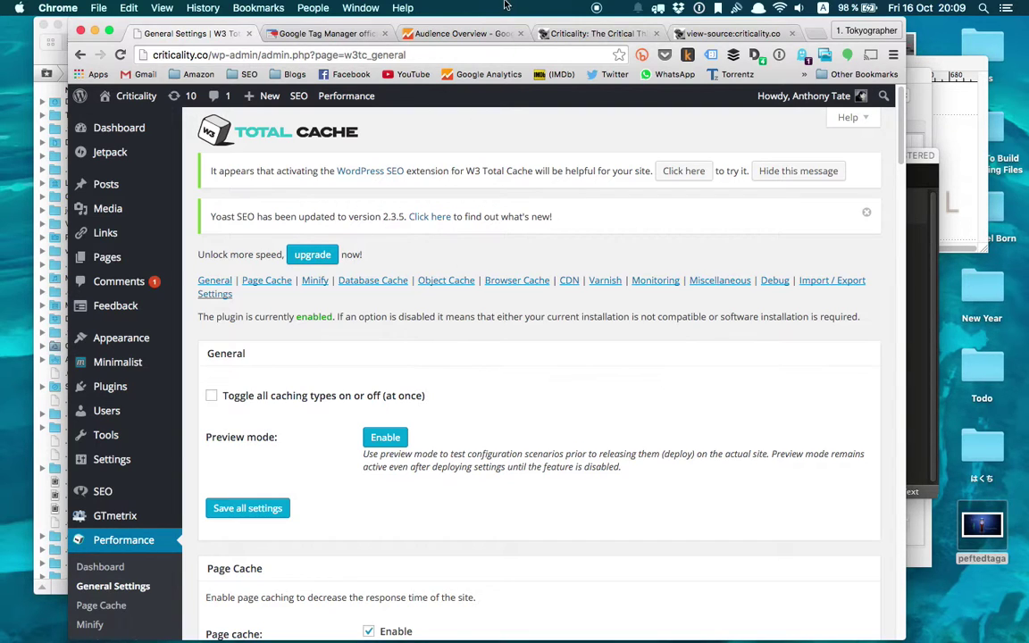
- Return to the Criticality home page and inspect the advertisement area beside the Hot Now posts
click(581, 33)
scroll(474, 402, down, 4)
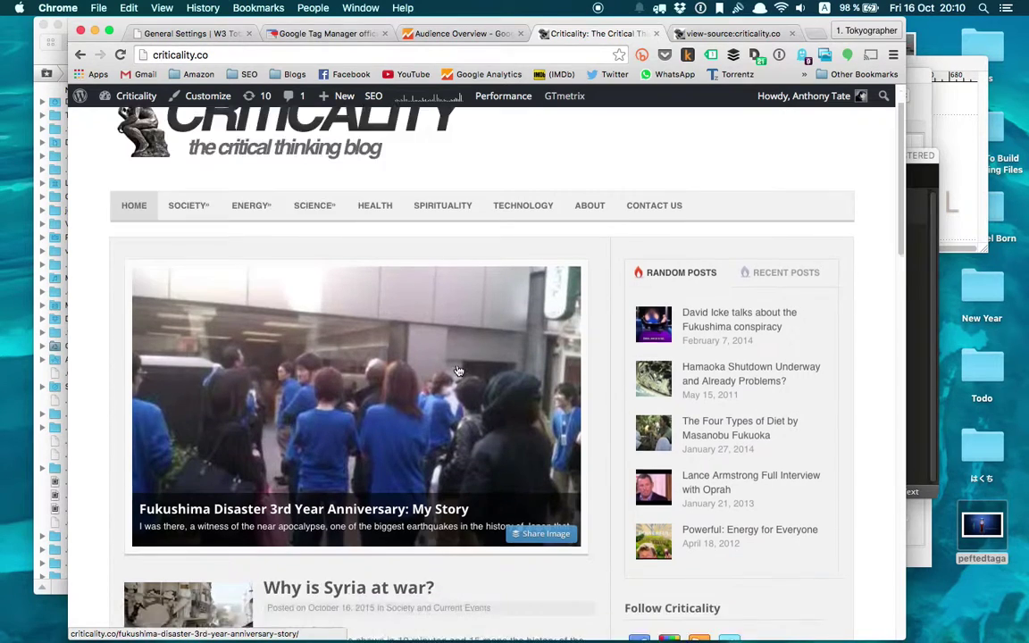
scroll(488, 435, down, 18)
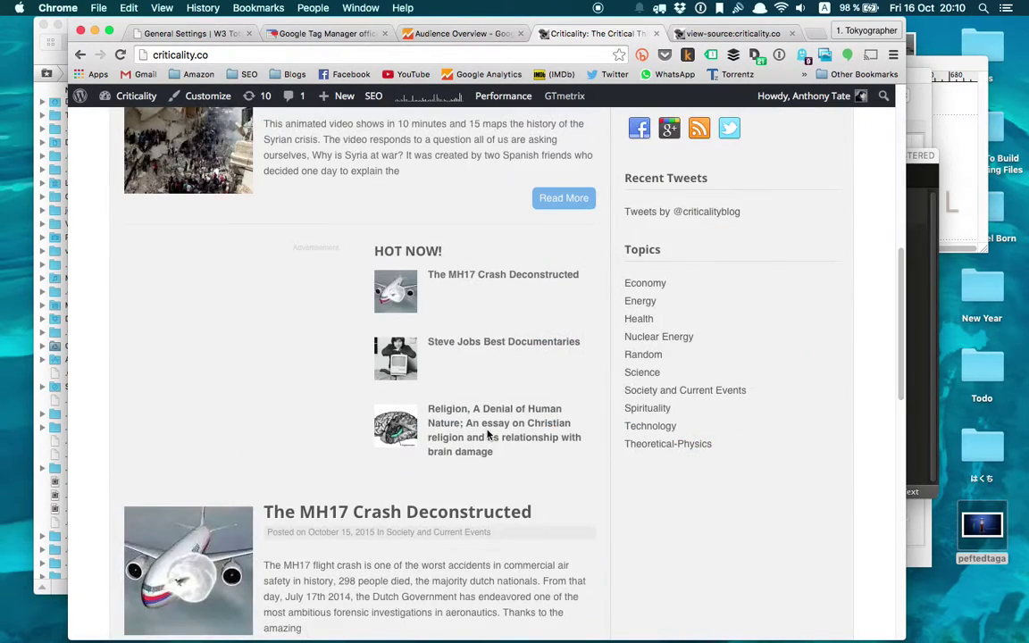
scroll(488, 436, up, 15)
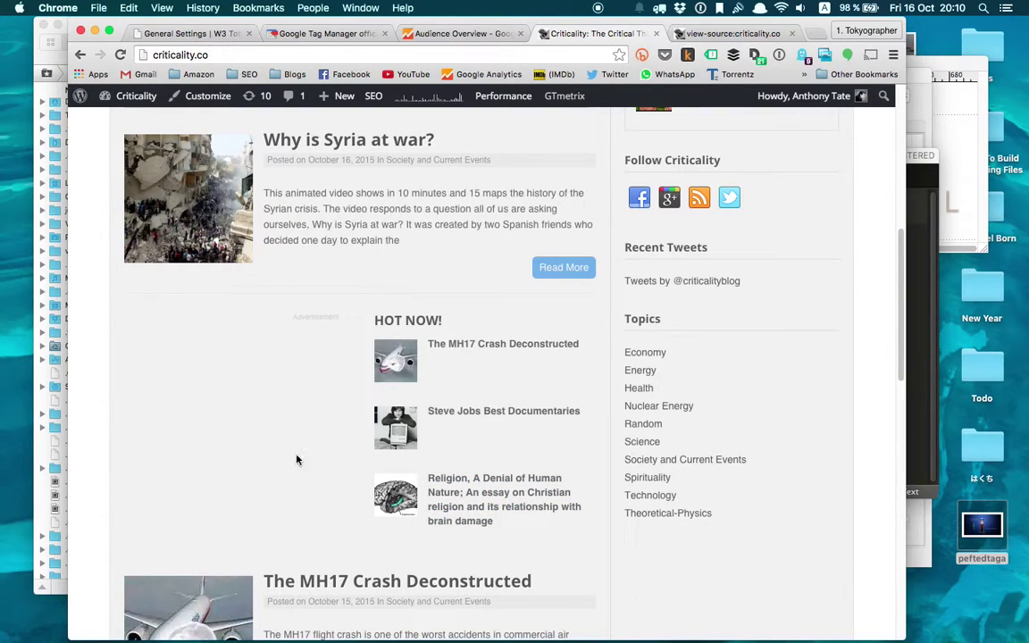
scroll(303, 395, down, 2)
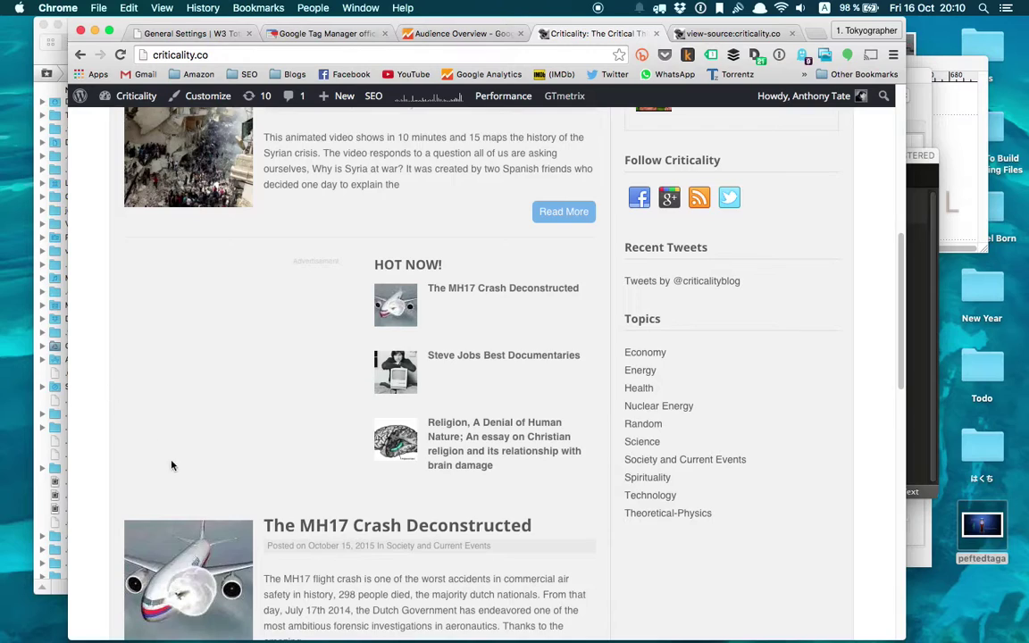
- Reload the Criticality home page and check the advertisement area and post list again
click(119, 54)
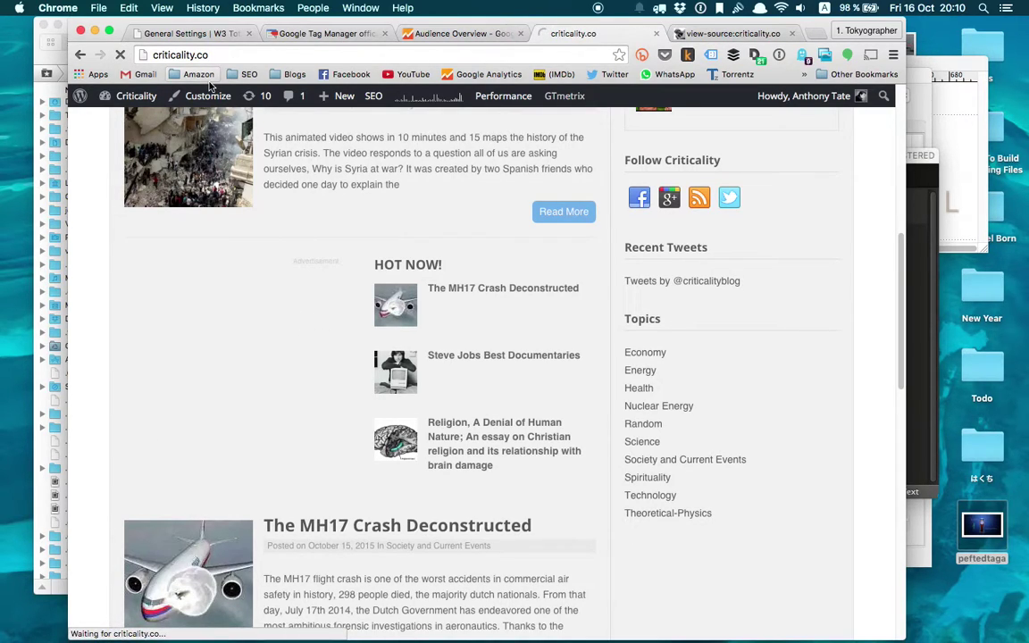
scroll(268, 152, up, 2)
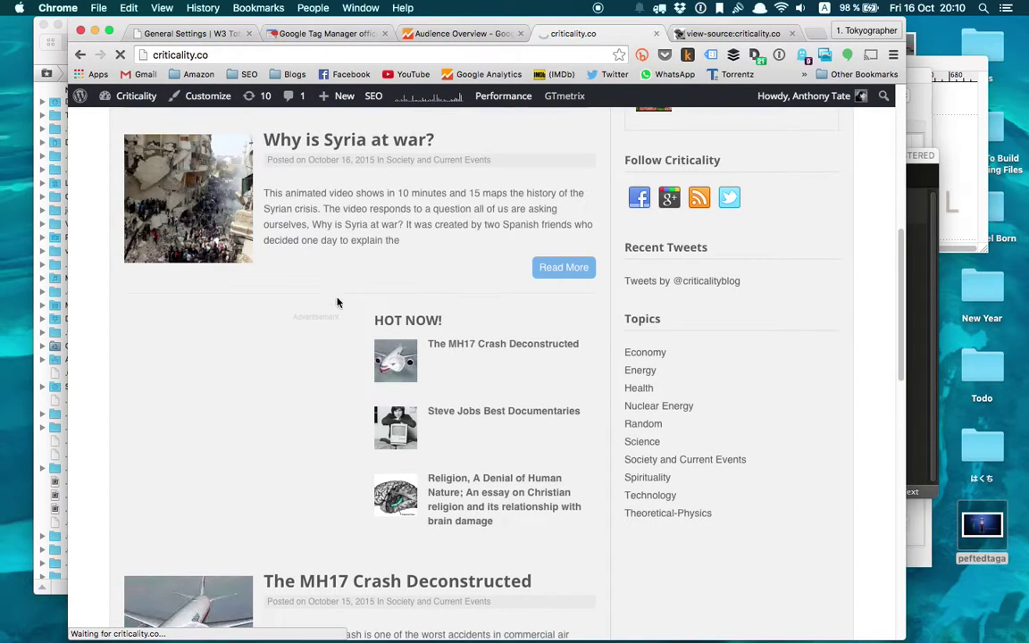
scroll(268, 430, up, 3)
scroll(268, 431, down, 5)
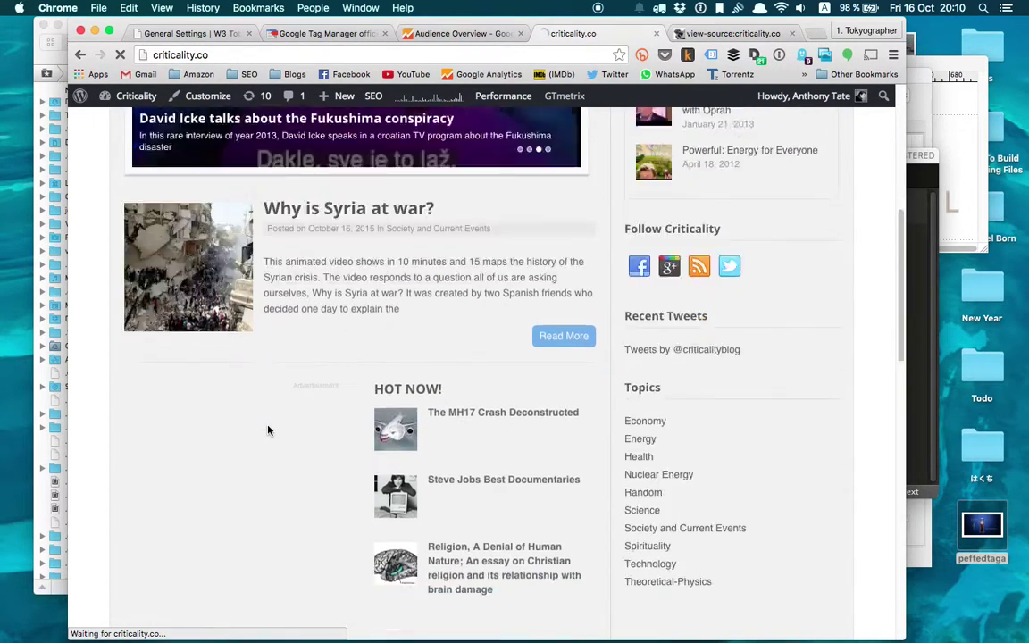
scroll(268, 431, up, 5)
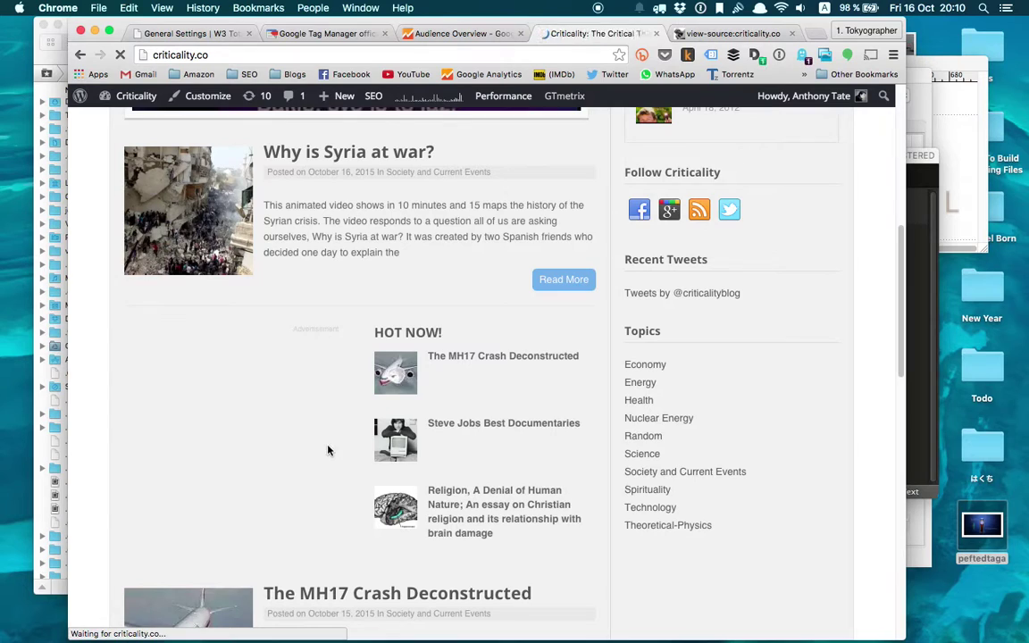
scroll(355, 553, down, 1)
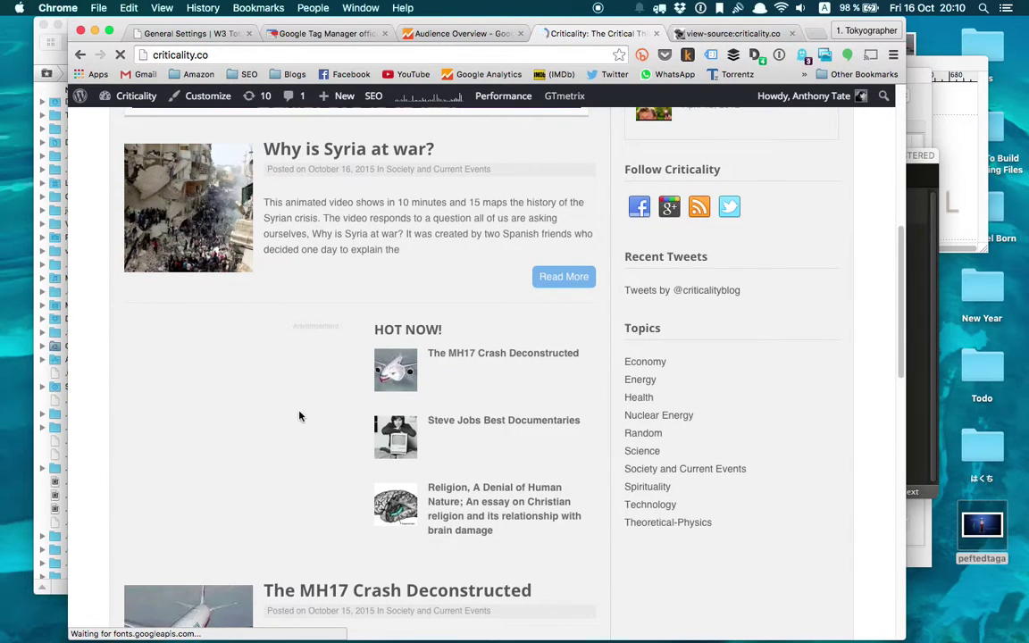
scroll(329, 437, down, 4)
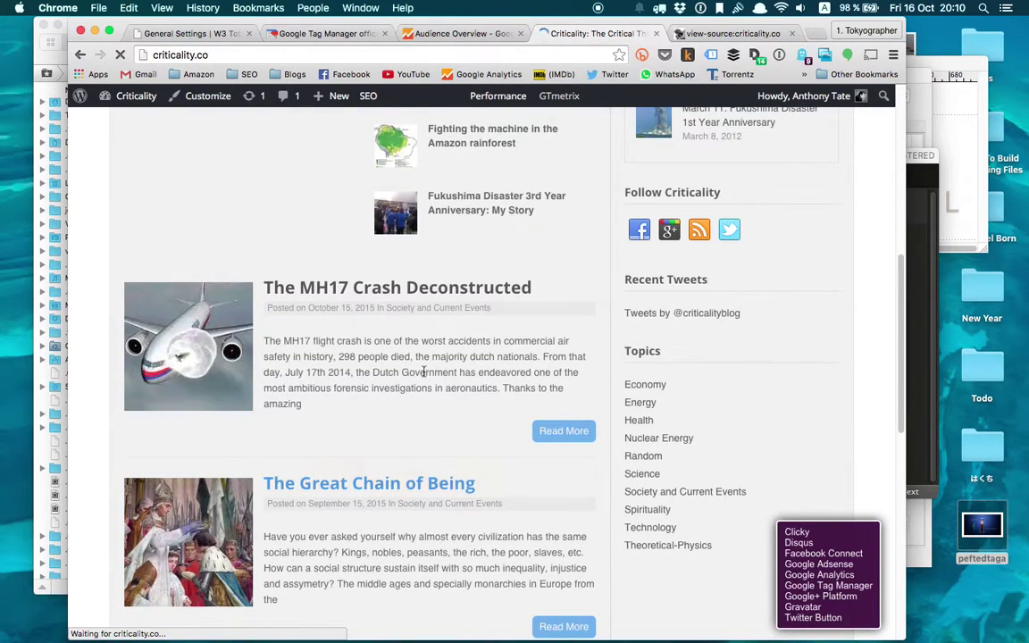
- Open the post "The MH17 Crash Deconstructed" and look through its text, video and advertisement space
click(448, 288)
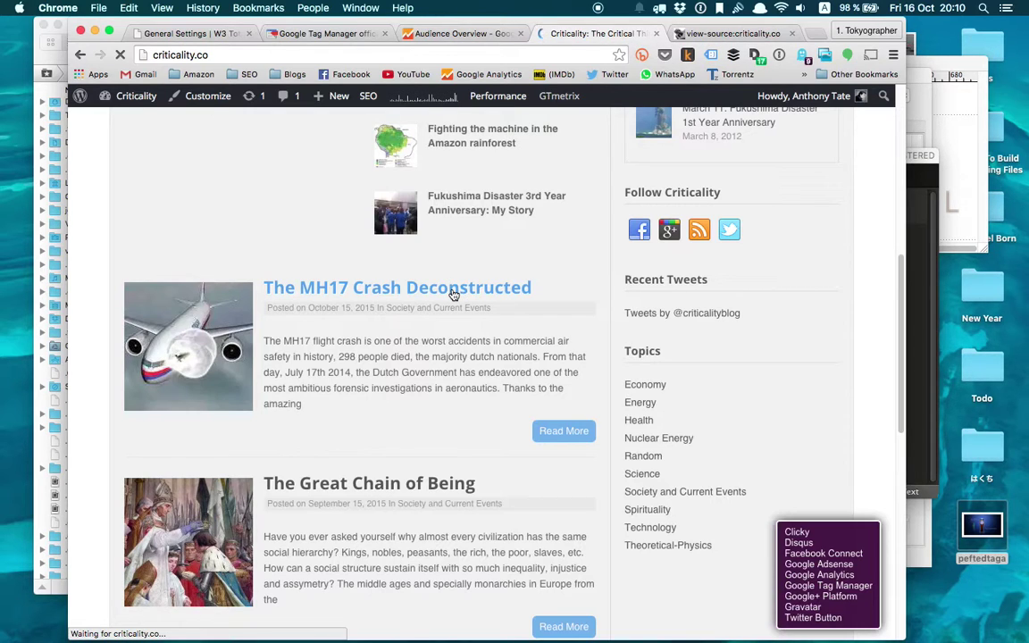
scroll(398, 469, down, 5)
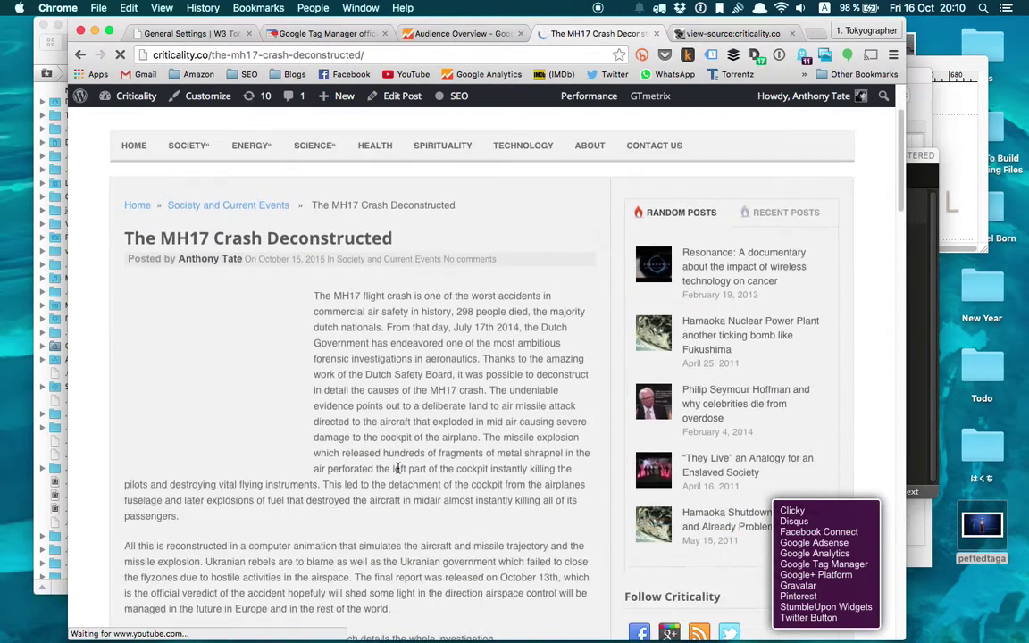
scroll(398, 468, down, 5)
scroll(398, 468, up, 4)
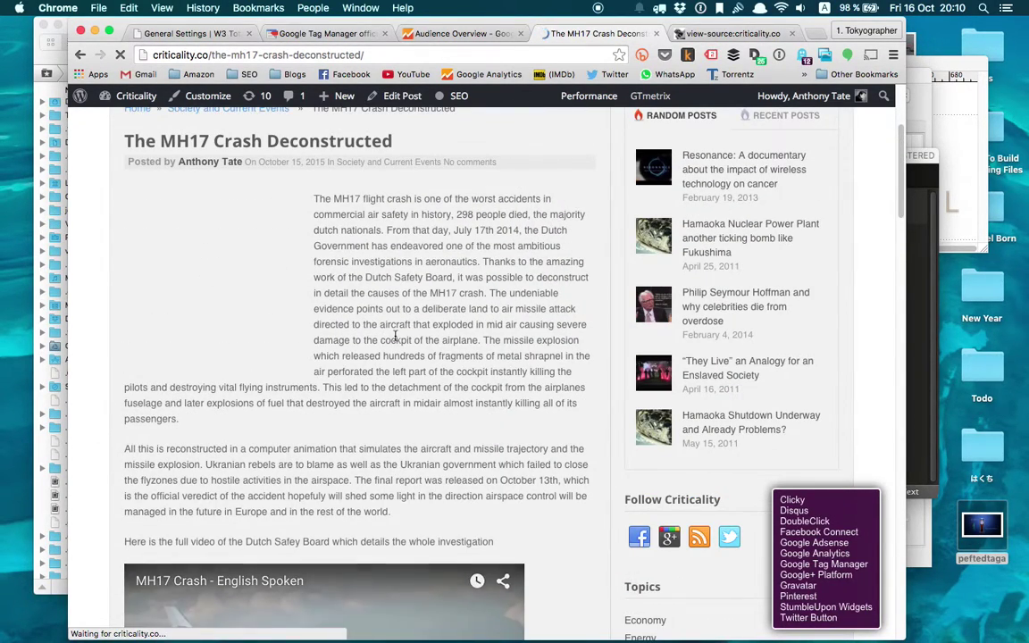
scroll(356, 301, down, 10)
scroll(356, 301, up, 15)
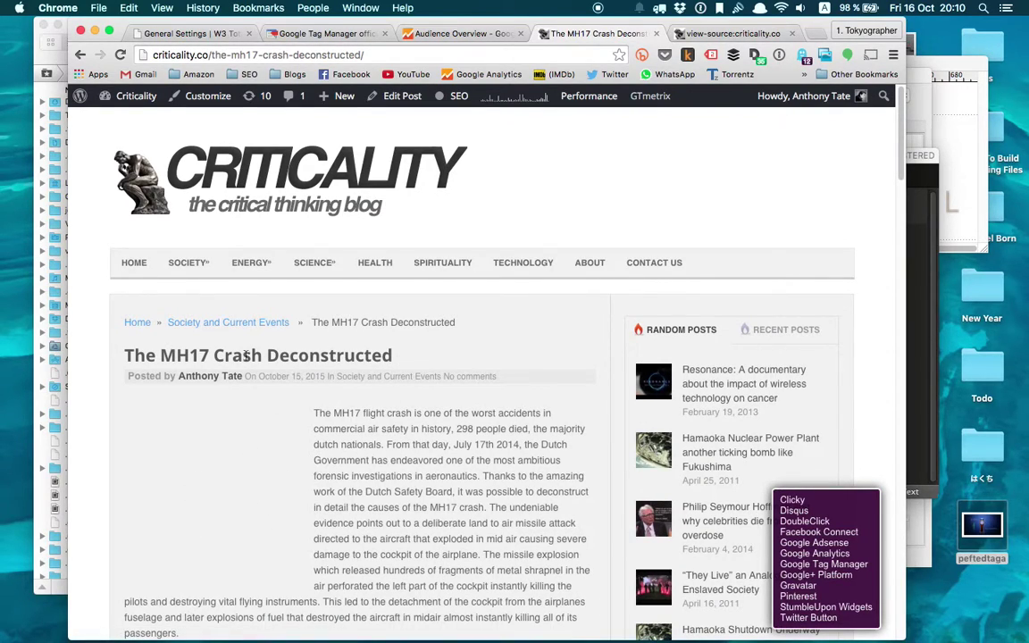
- Load the Criticality home page and look through the W3 Total Cache general settings down to the reverse proxy and monitoring sections
click(133, 268)
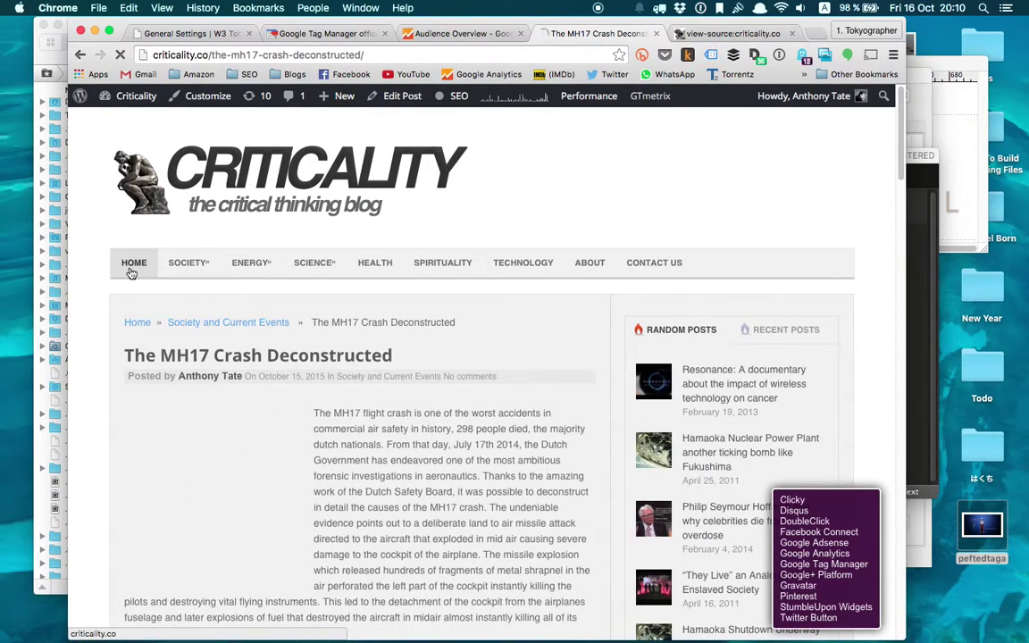
click(216, 34)
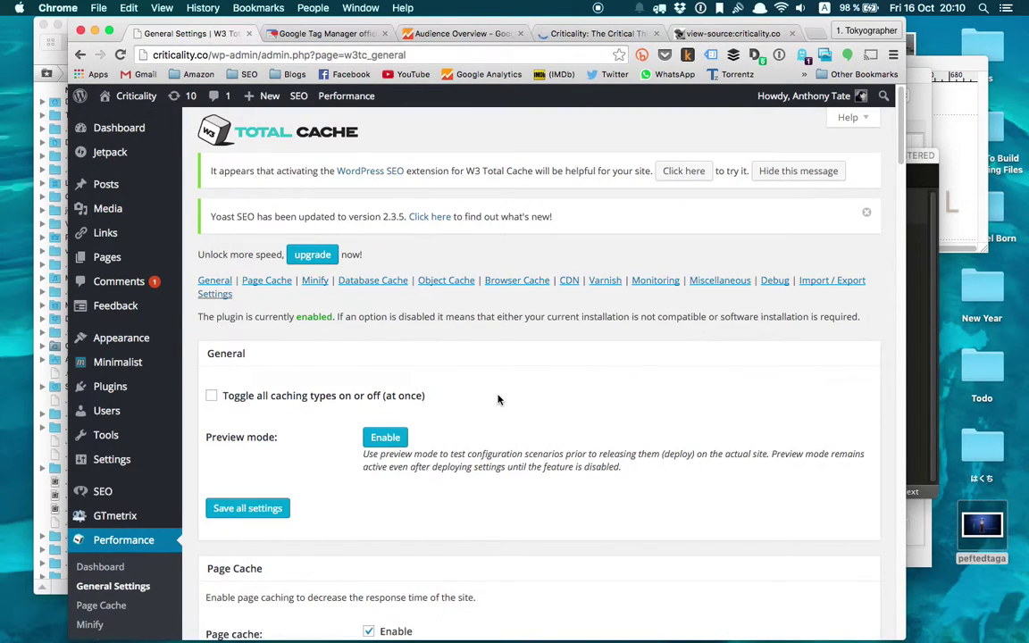
scroll(499, 399, down, 3)
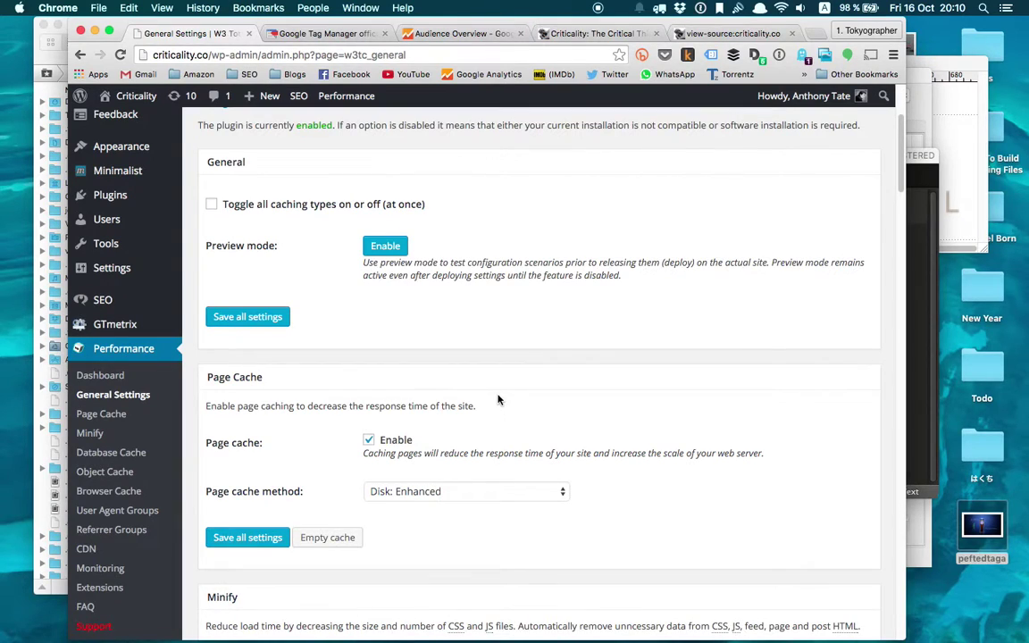
scroll(499, 399, down, 4)
scroll(499, 399, down, 10)
scroll(499, 399, down, 4)
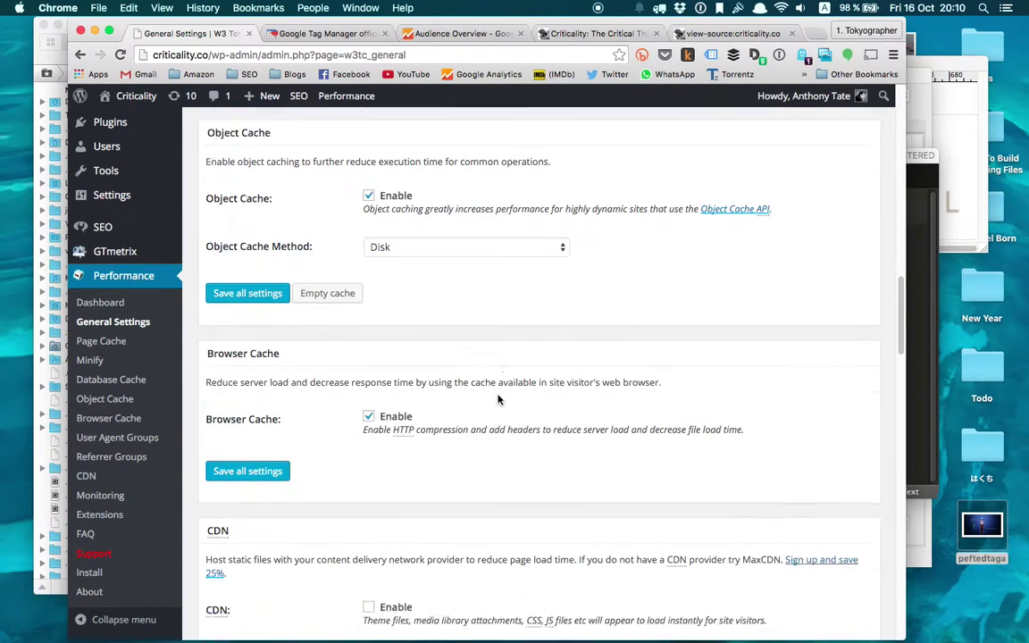
scroll(499, 399, down, 2)
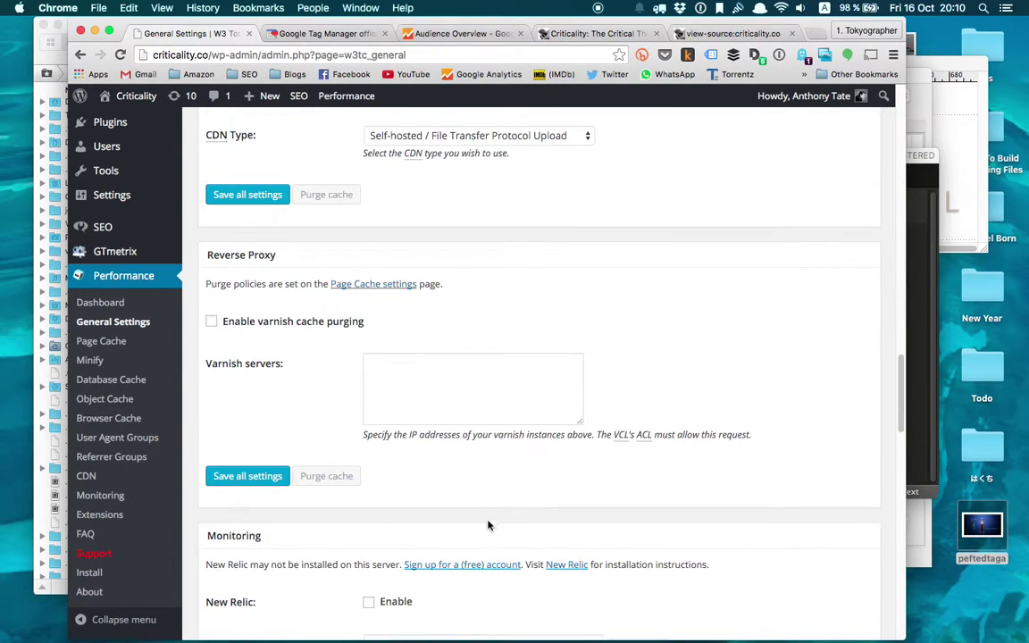
scroll(505, 521, down, 1)
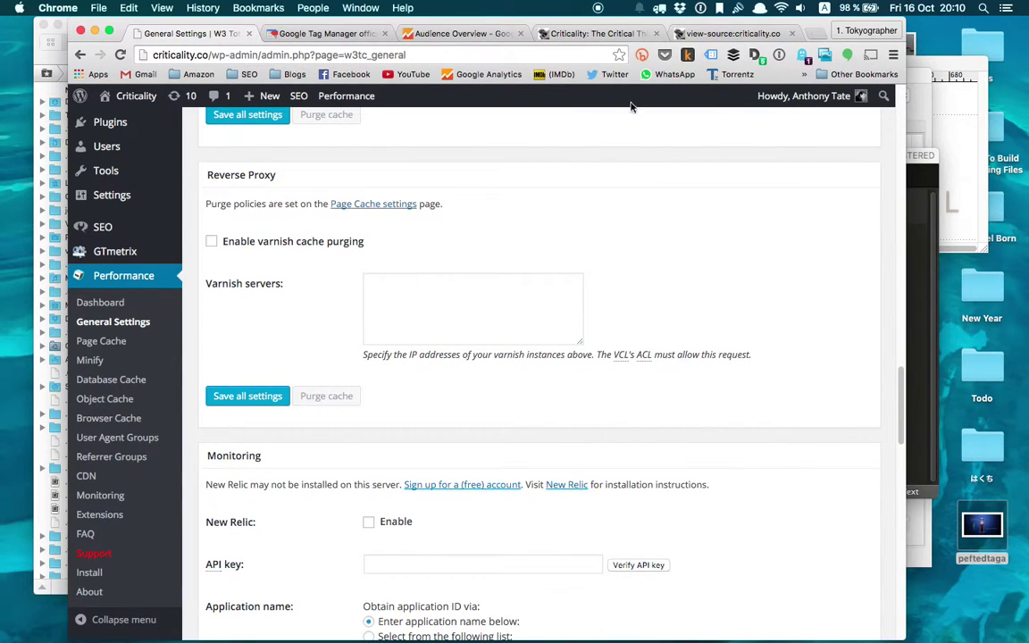
- Return to the loaded Criticality home page and look through its post list down to the older entries
click(592, 33)
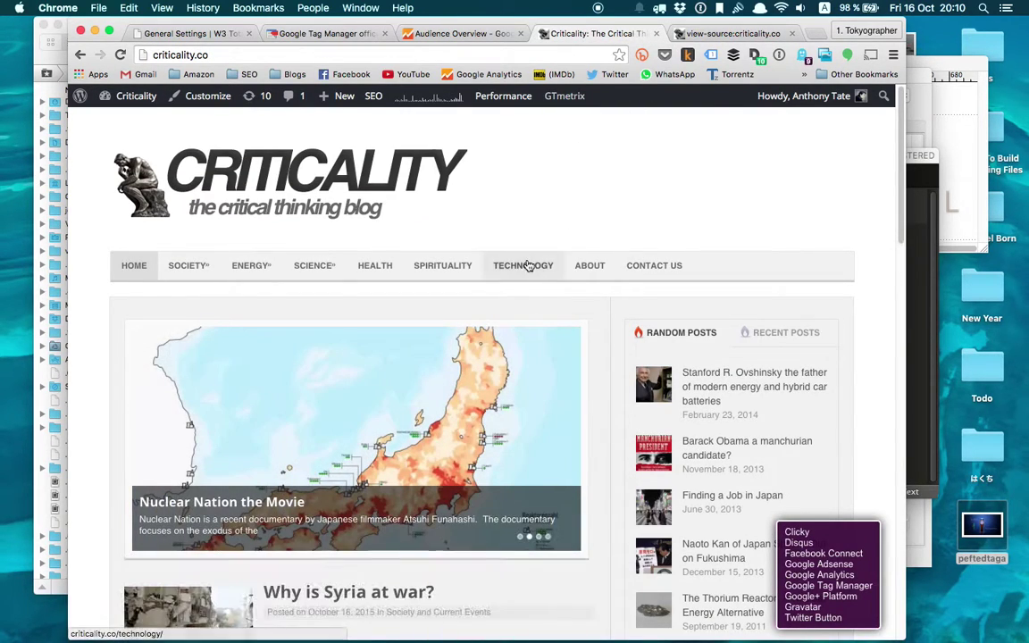
scroll(528, 266, down, 2)
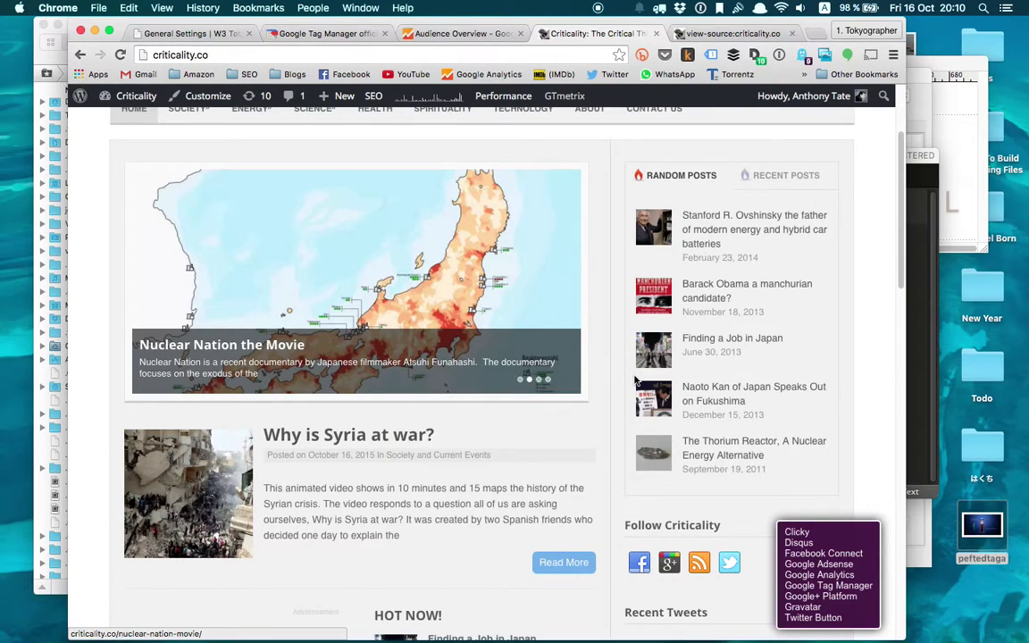
scroll(639, 377, down, 5)
scroll(551, 384, up, 6)
scroll(551, 384, down, 7)
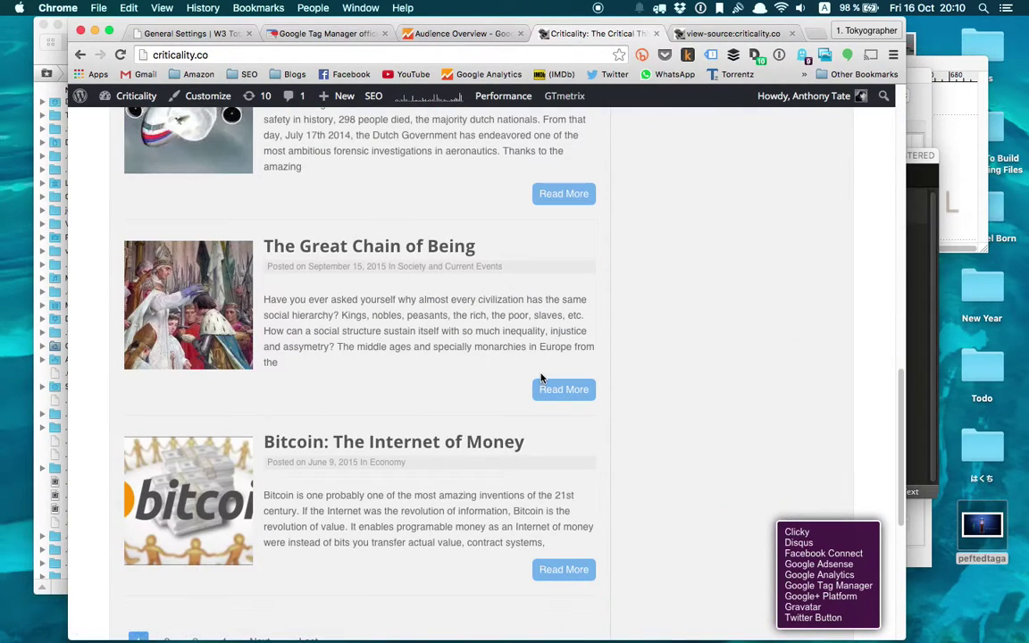
- Open the post "The Great Chain of Being" and look through the whole page
click(391, 248)
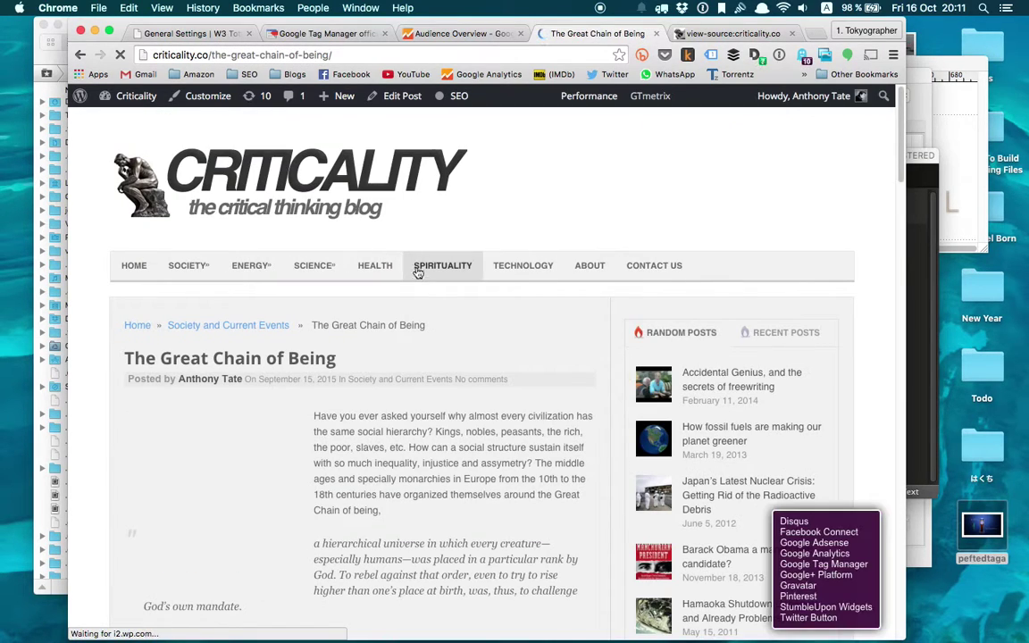
scroll(425, 281, down, 10)
scroll(604, 290, up, 8)
scroll(699, 311, up, 4)
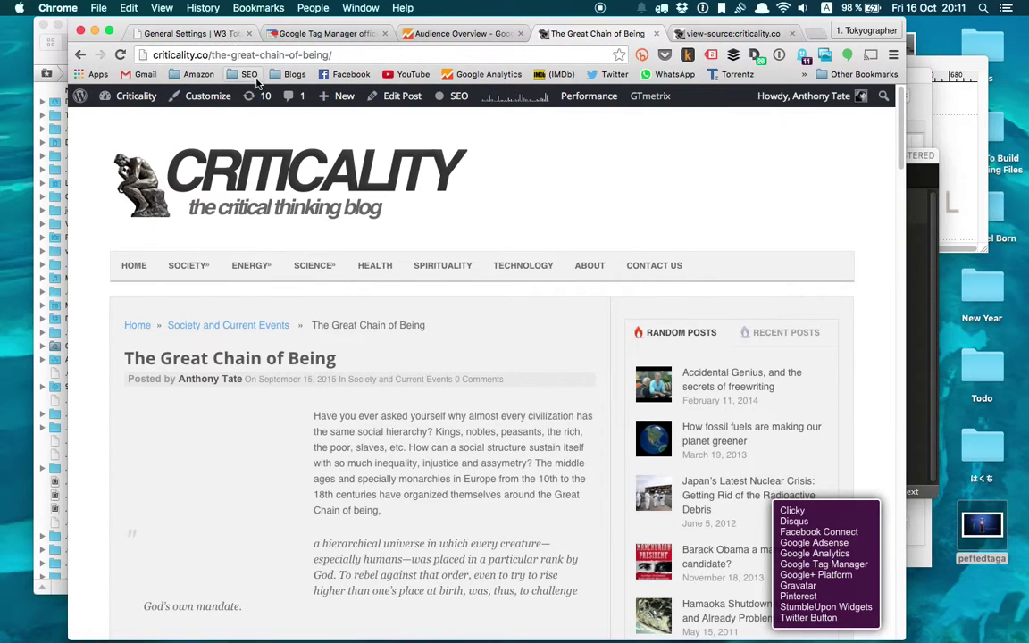
- Go back to the W3 Total Cache general settings and review them from the start to the page cache options
click(197, 33)
scroll(342, 257, up, 3)
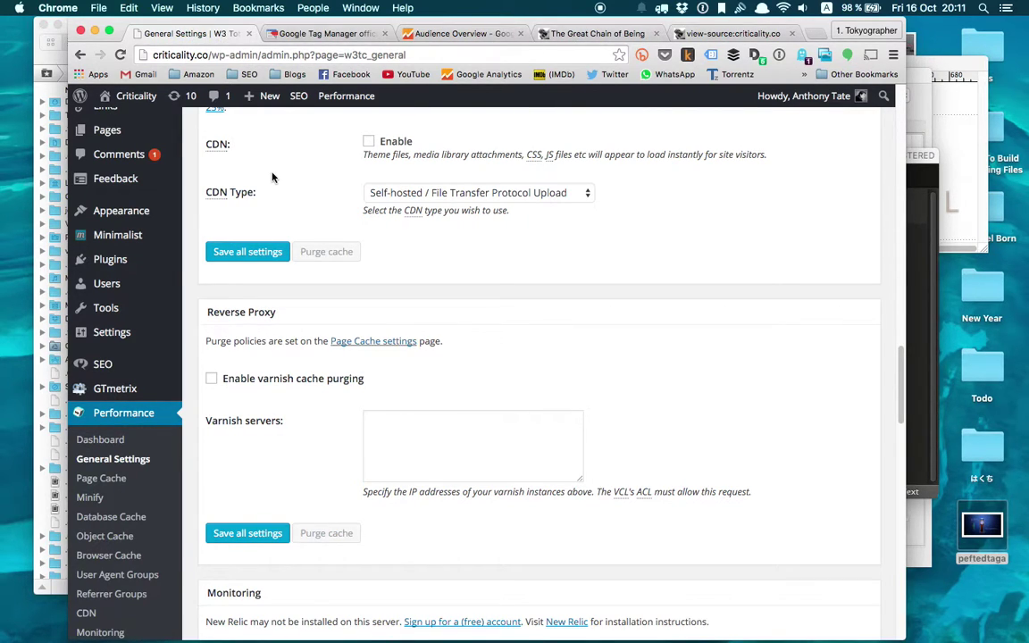
scroll(386, 299, up, 20)
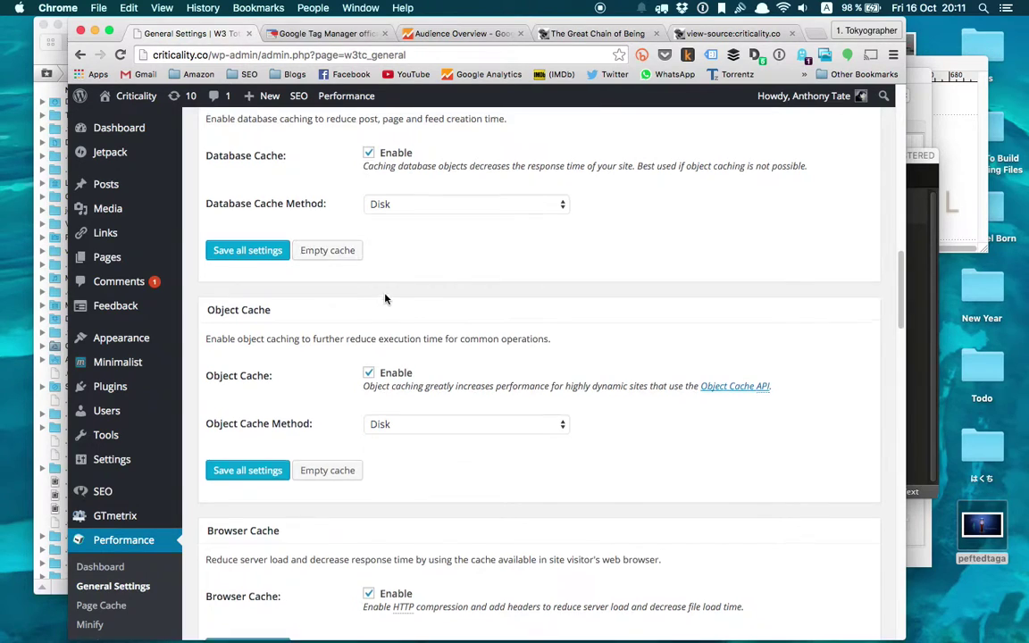
scroll(386, 299, up, 15)
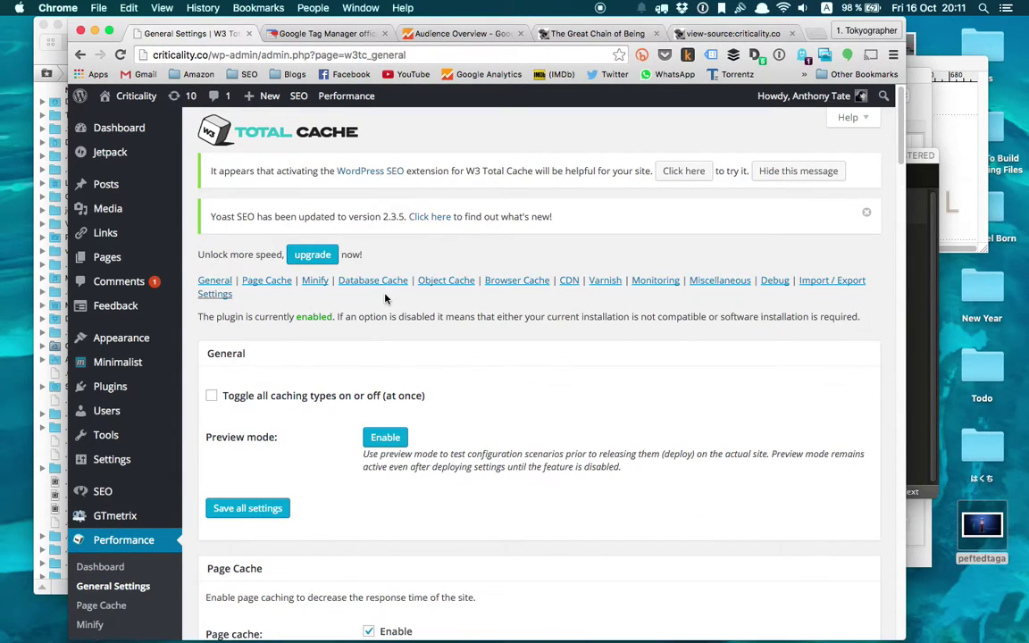
scroll(386, 298, down, 5)
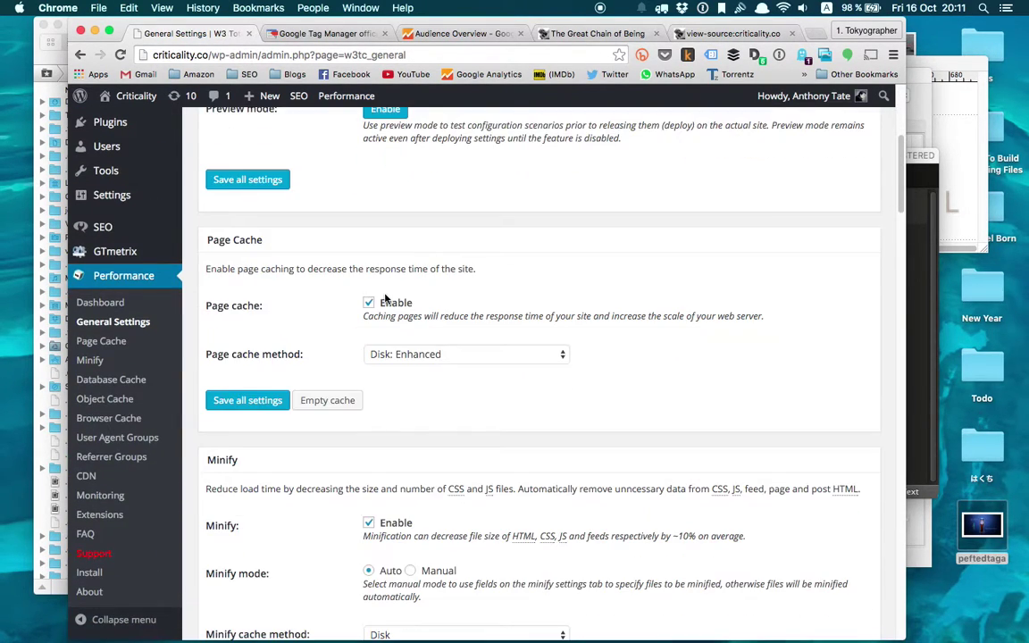
scroll(371, 297, down, 1)
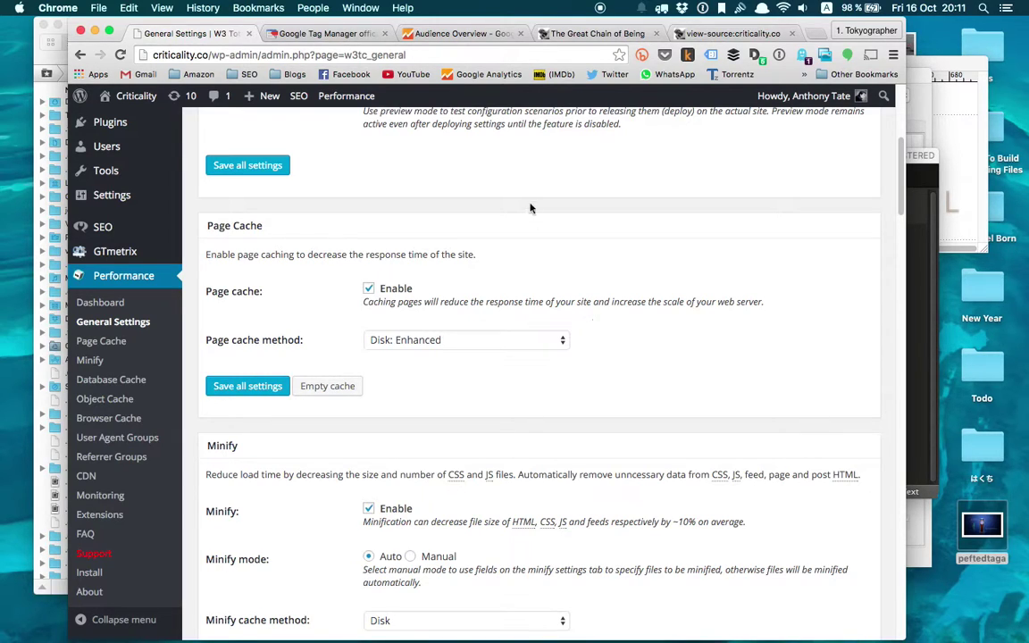
- Check the post "The Great Chain of Being" again and return to the Minify section of the cache settings
click(594, 33)
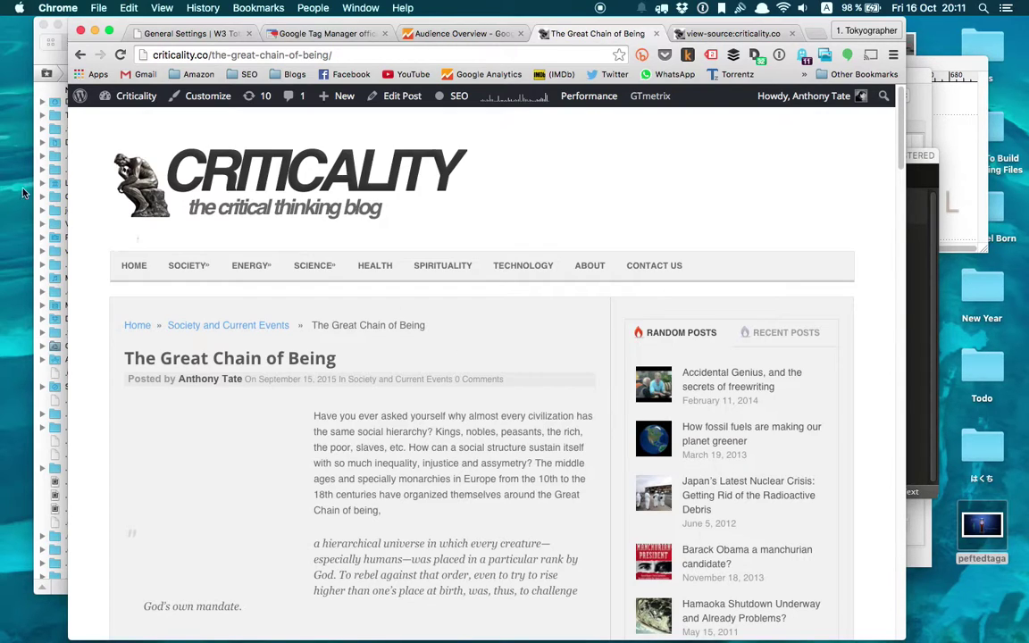
click(147, 34)
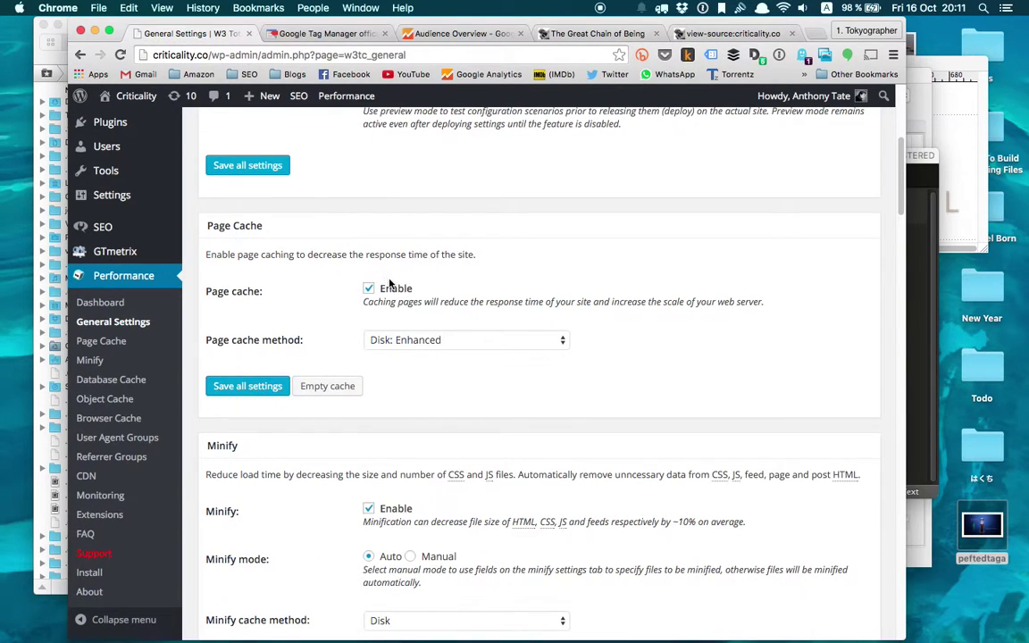
scroll(463, 377, down, 5)
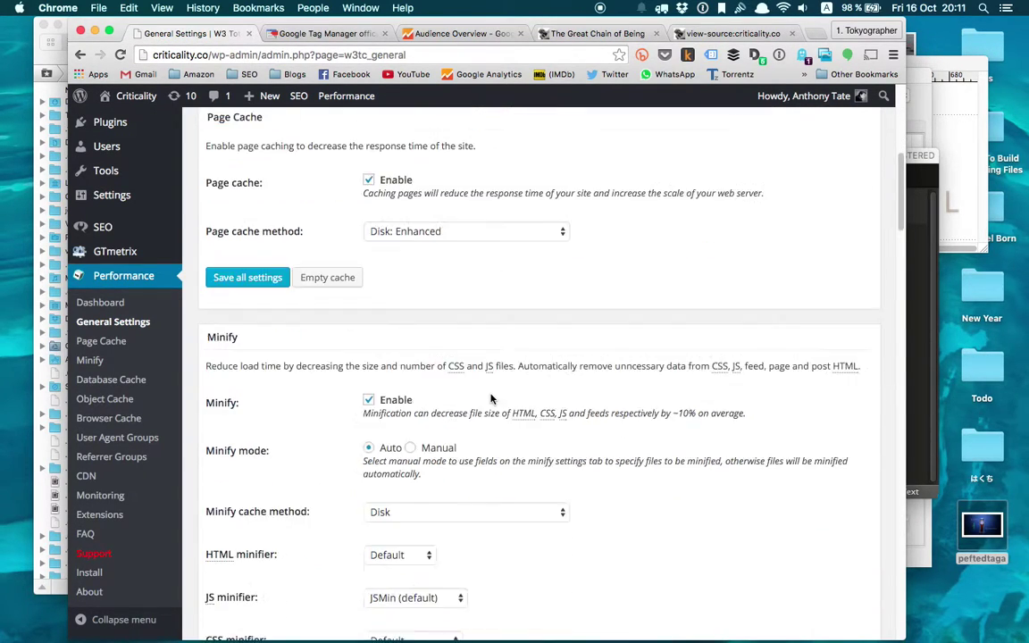
scroll(491, 386, down, 1)
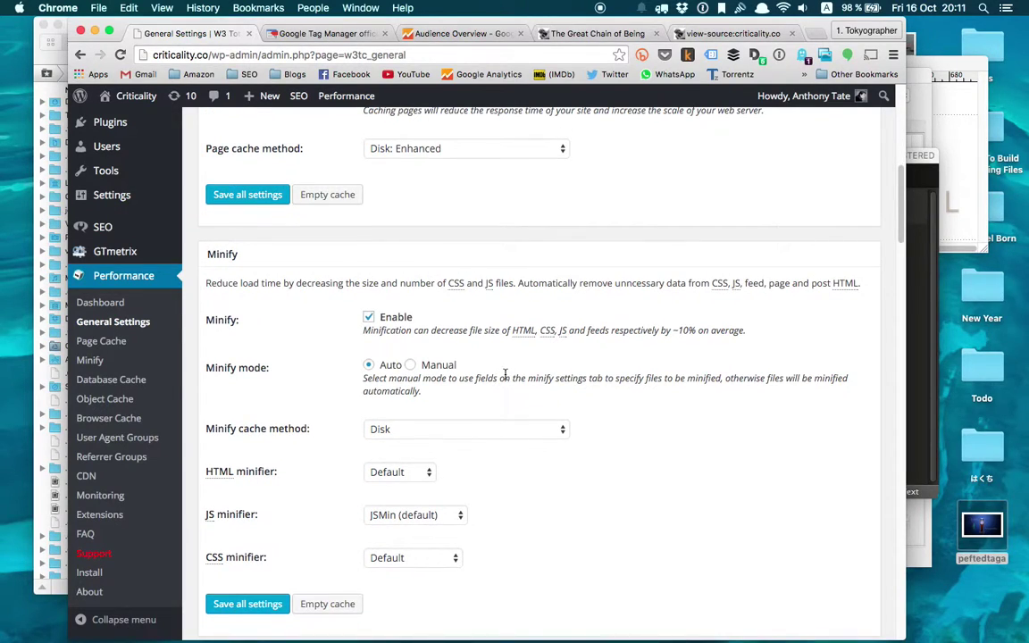
- Highlight HTML, CSS and JS in the Minify description and read on to the minifier options
double_click(523, 331)
double_click(548, 331)
double_click(563, 331)
double_click(524, 331)
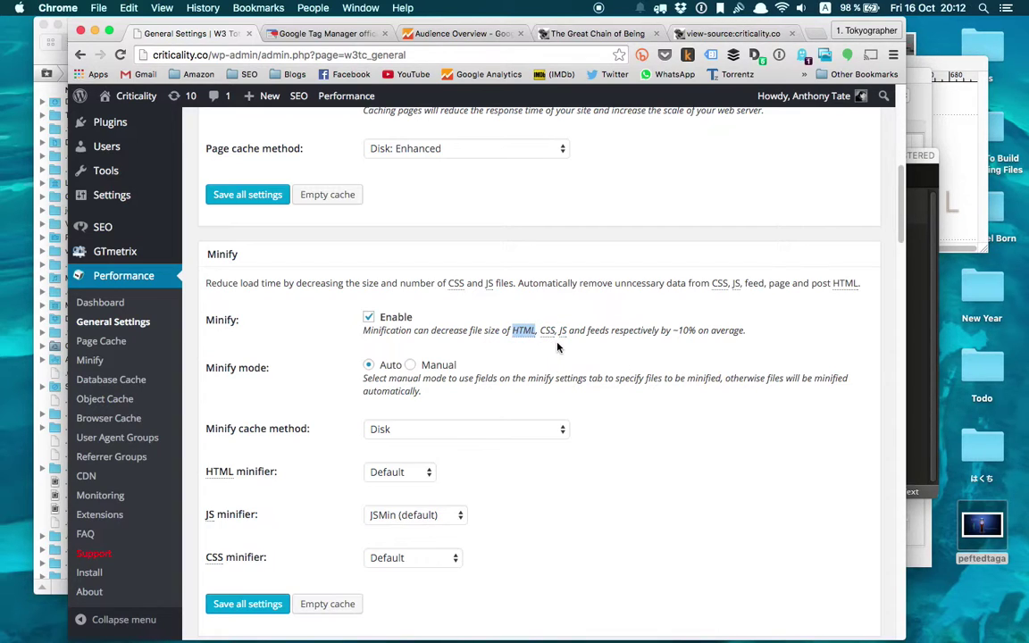
double_click(548, 331)
click(562, 330)
scroll(575, 342, down, 5)
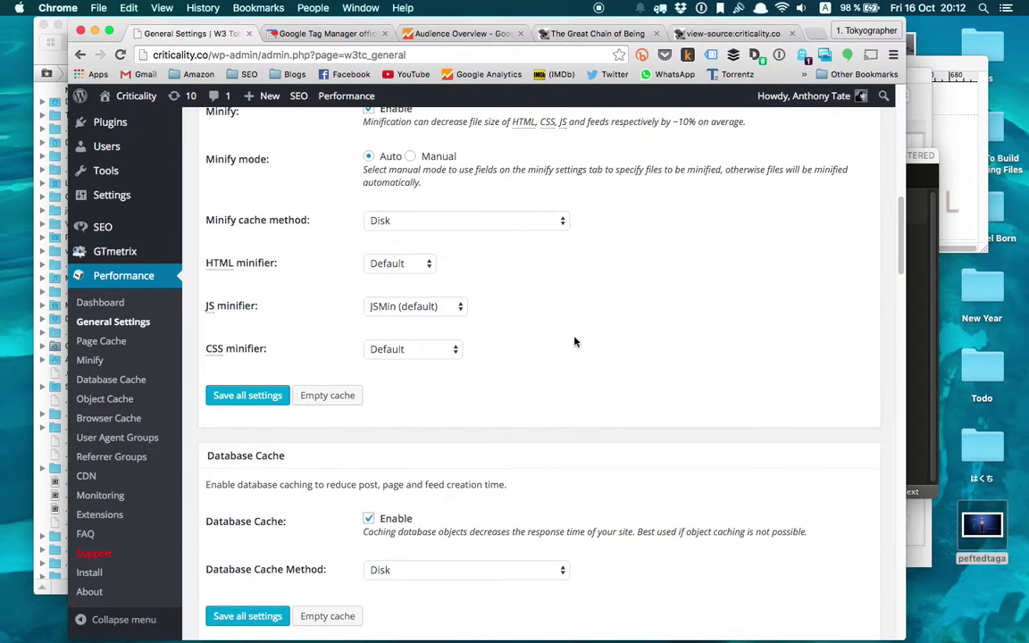
- Highlight the HTML minifier label and examine its available choices alongside the other Minify settings
scroll(574, 341, up, 1)
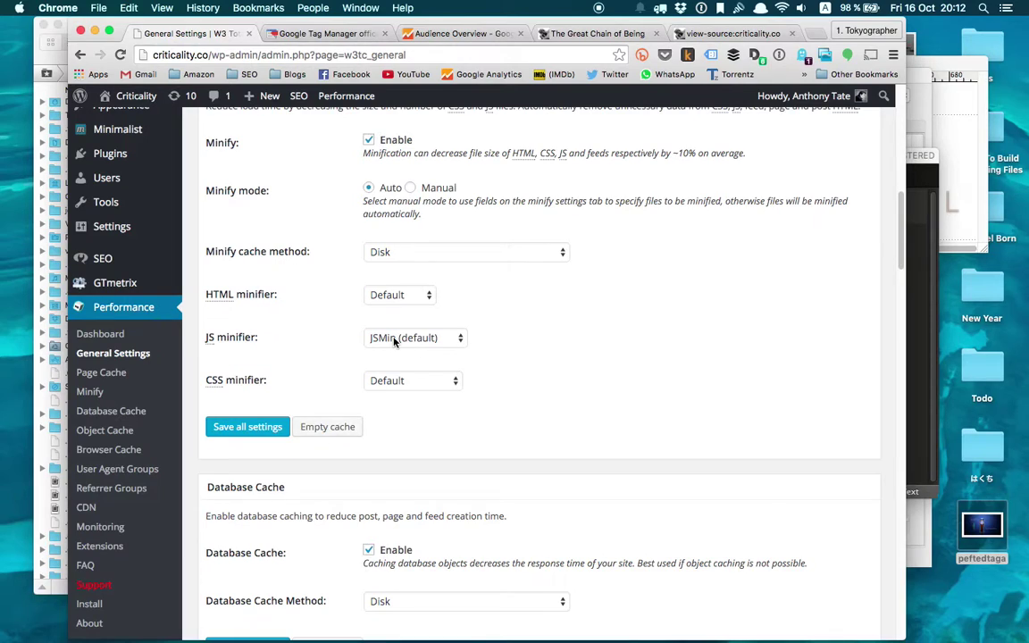
double_click(239, 295)
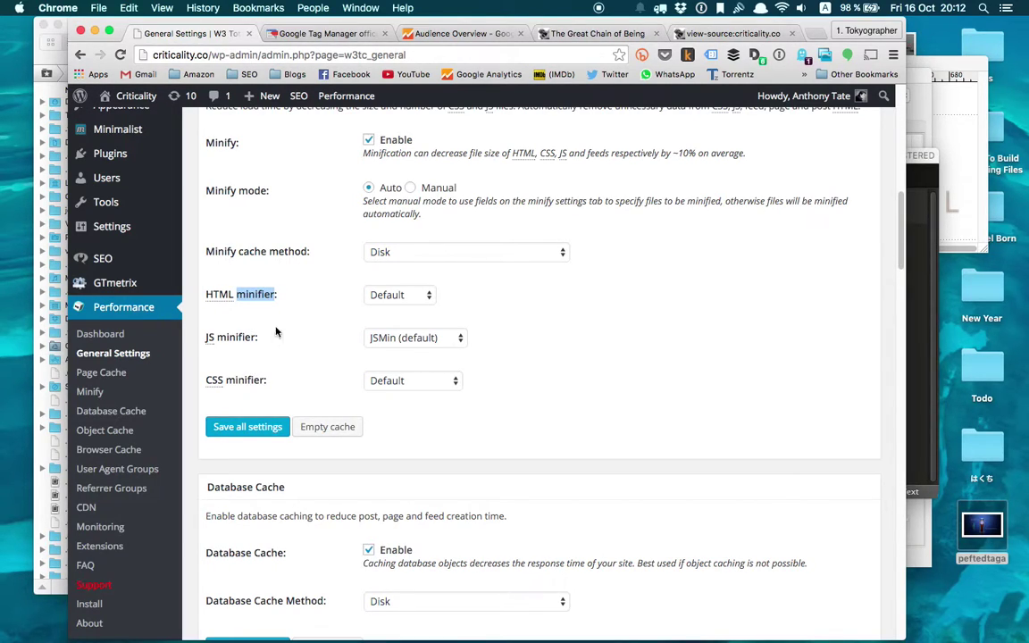
click(382, 294)
click(371, 295)
scroll(347, 360, up, 2)
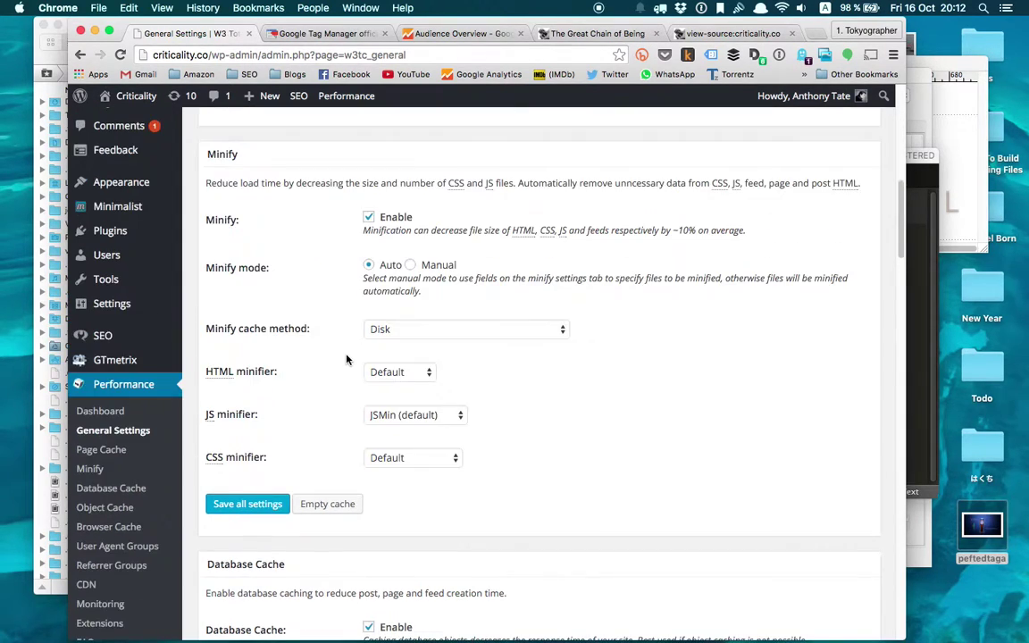
- Review the Object Cache section, highlighting its description and the words "performance" and "common"
scroll(346, 360, down, 6)
scroll(346, 360, down, 3)
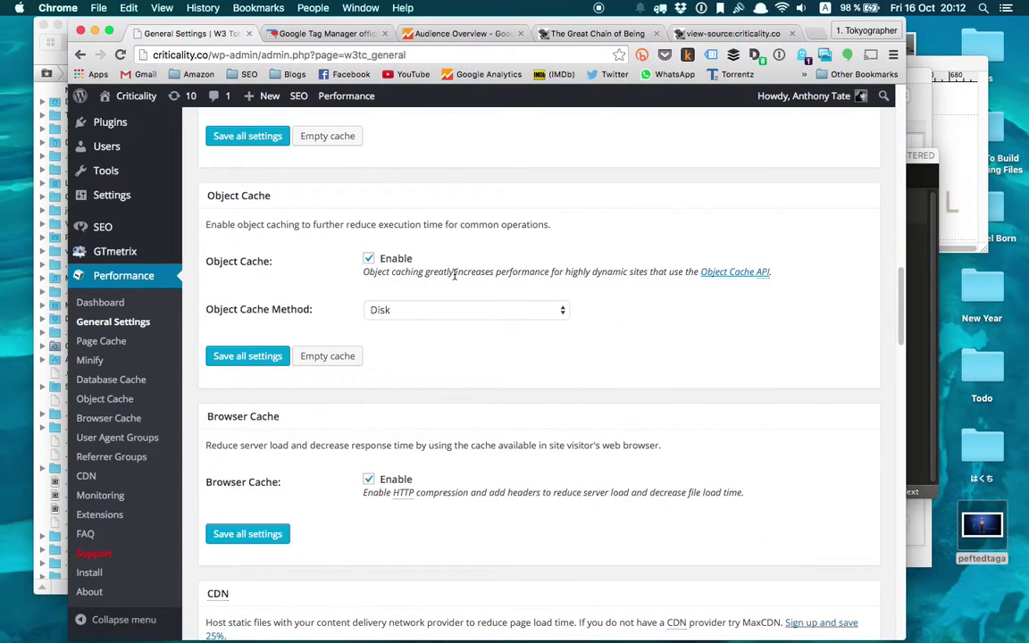
triple_click(454, 276)
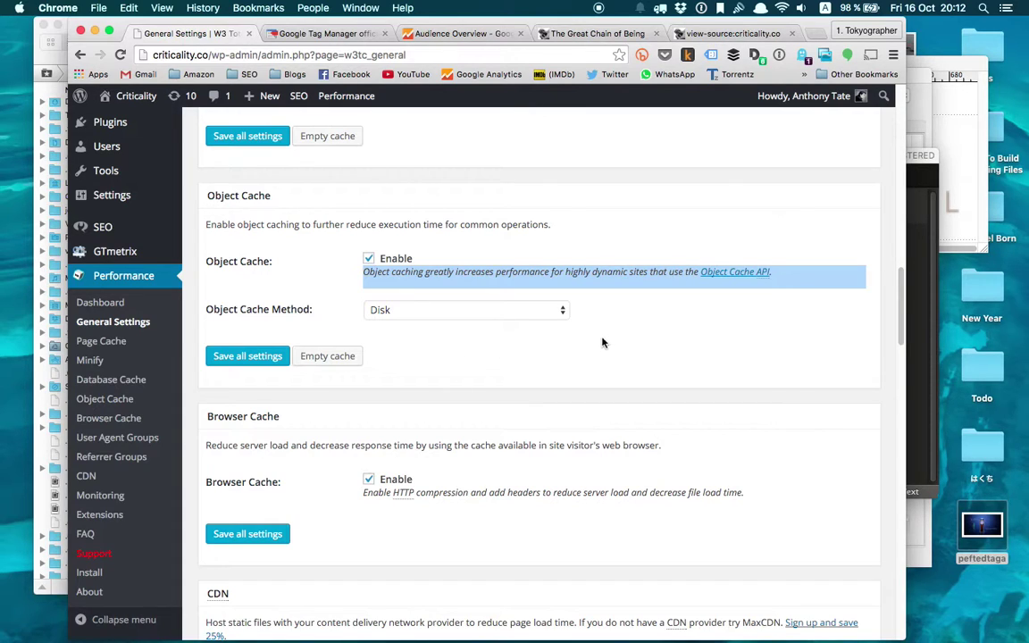
triple_click(525, 272)
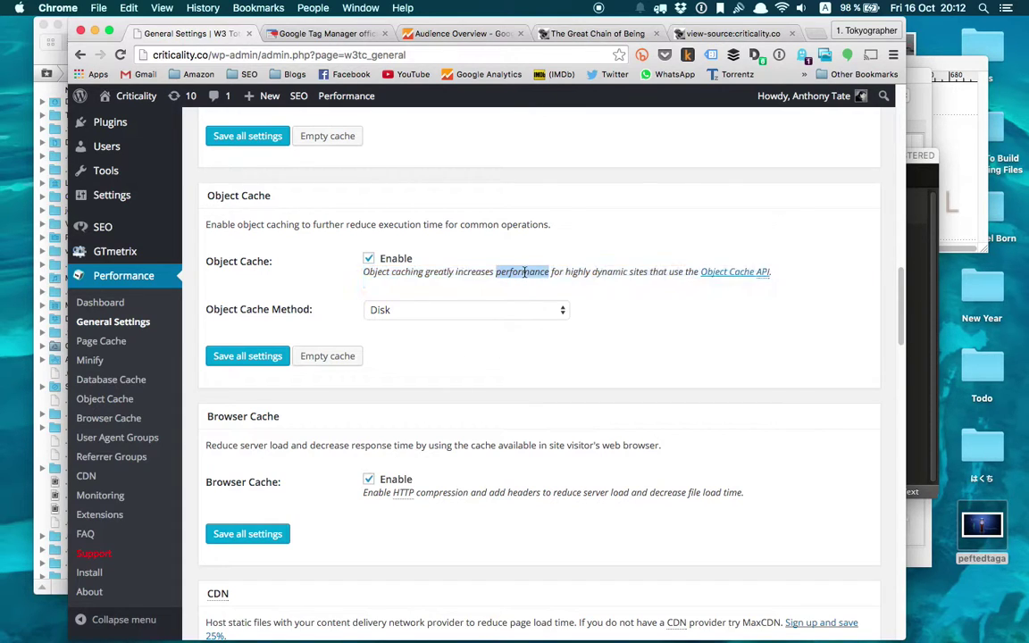
double_click(480, 225)
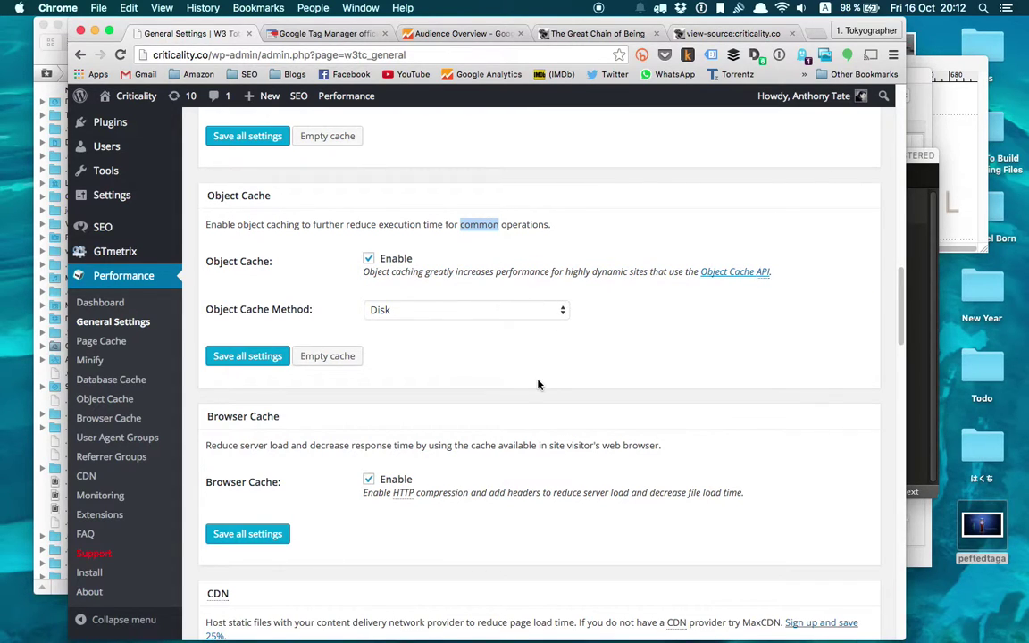
- Highlight the Browser Cache description, view the Great Chain of Being post, and return to the browser cache's HTTP compression note
scroll(532, 383, down, 3)
triple_click(368, 323)
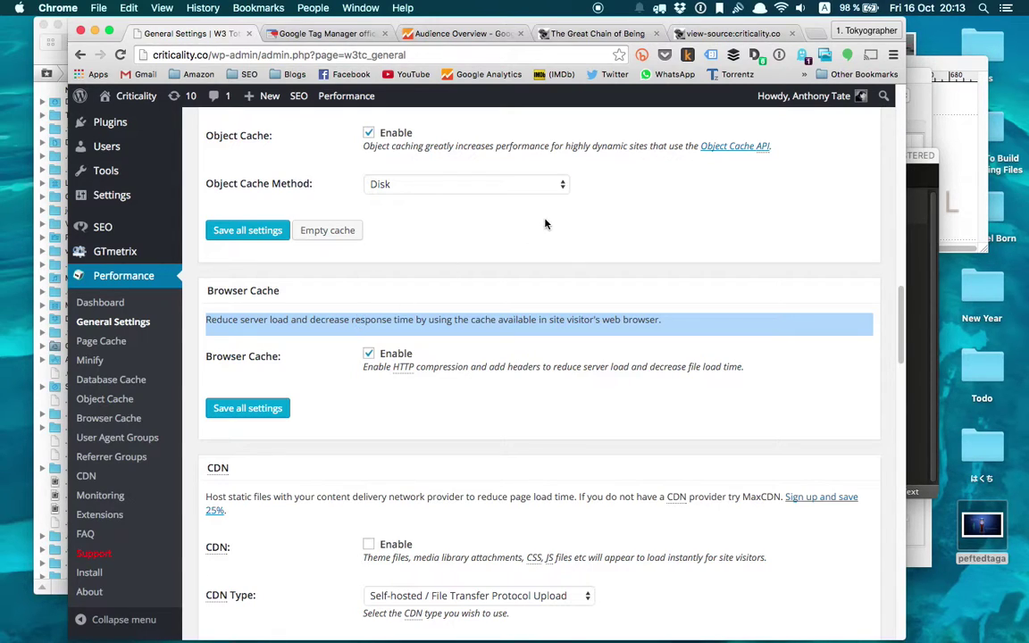
click(563, 33)
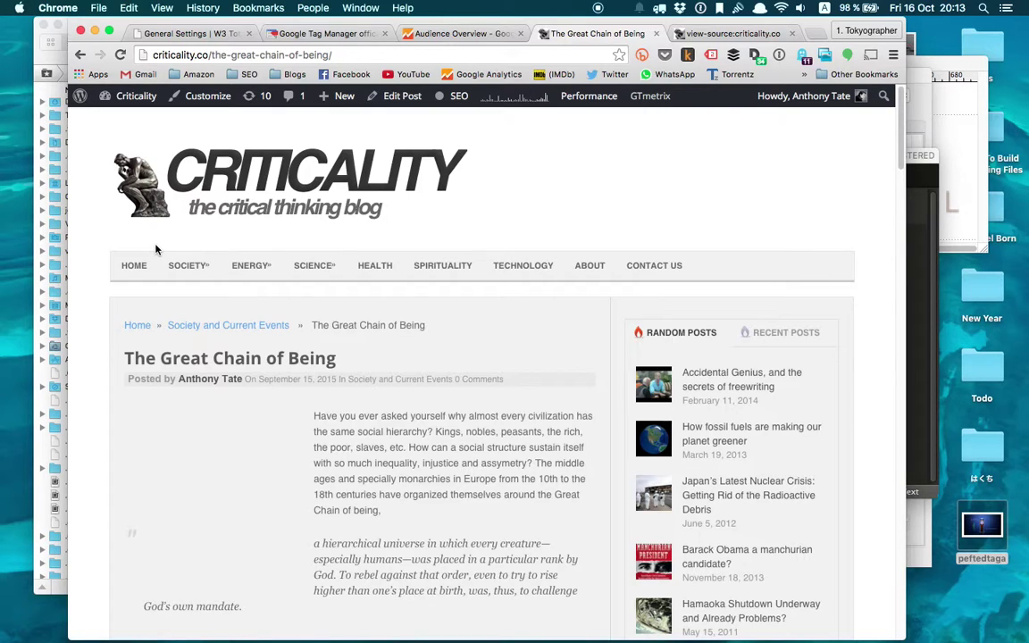
click(165, 34)
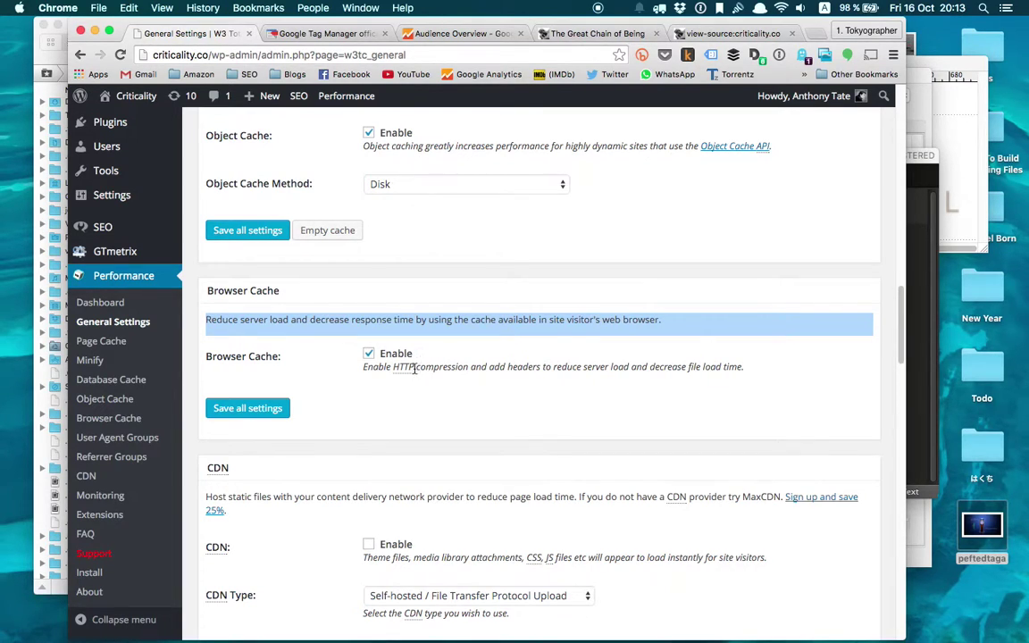
mouse_move(405, 367)
- Clear the text highlight and examine the CDN section's enable option and CDN type down to Reverse Proxy
scroll(528, 366, down, 4)
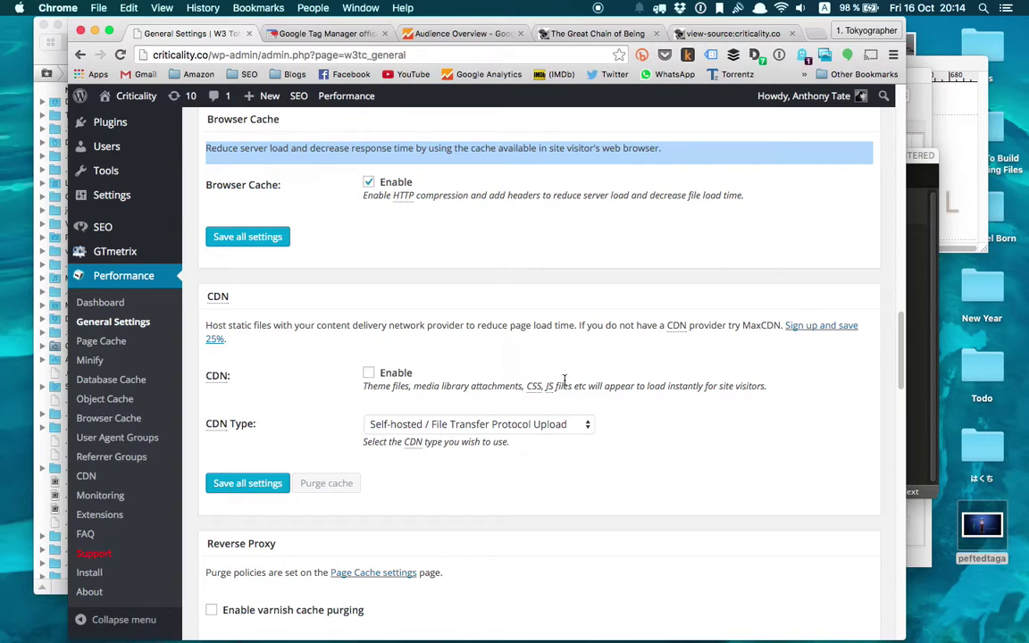
click(592, 387)
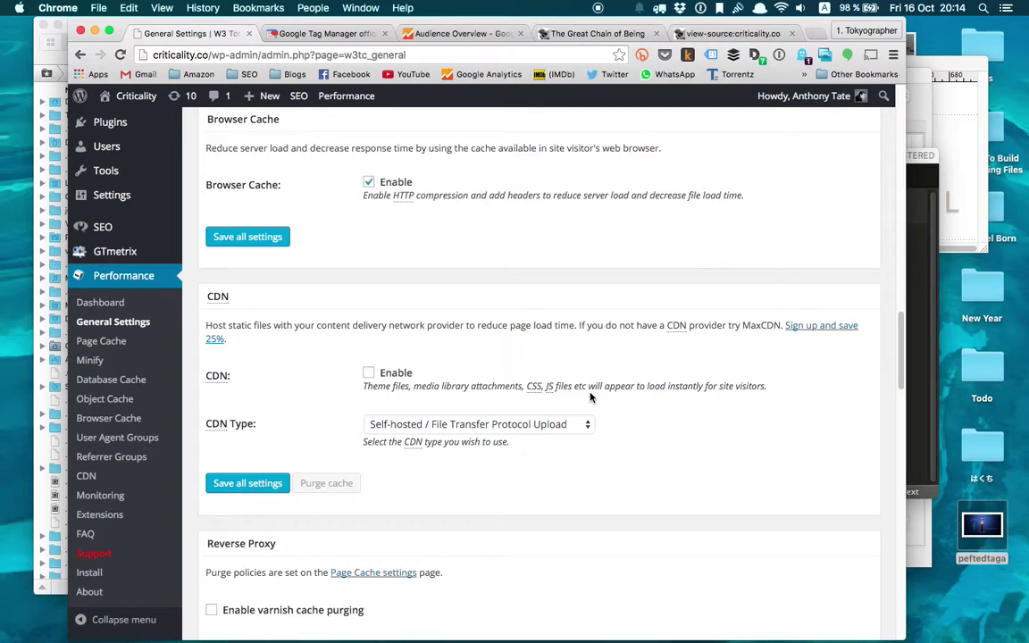
scroll(590, 398, down, 2)
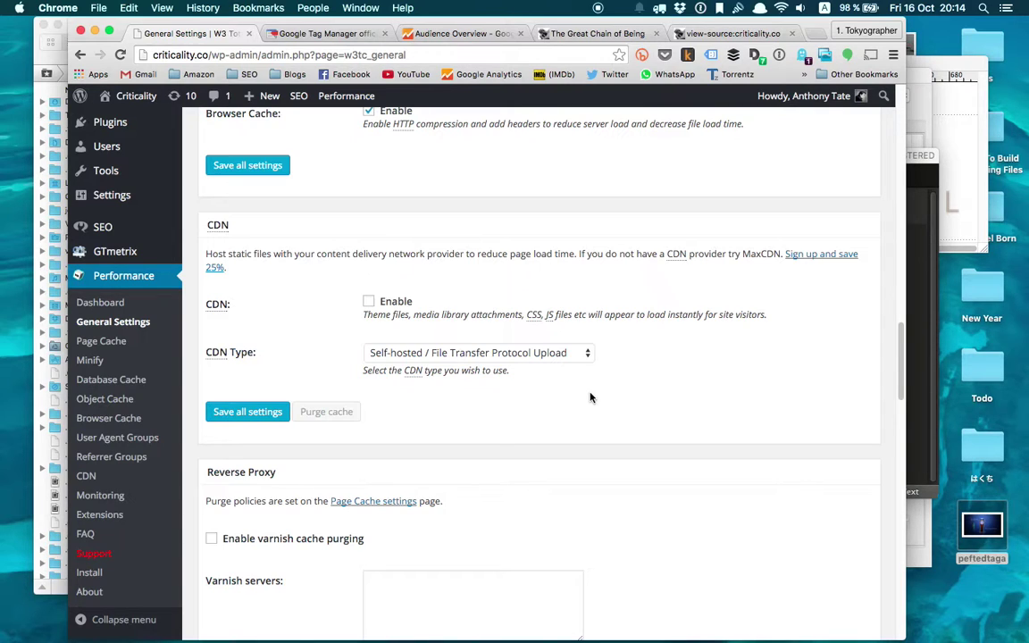
- Review the Reverse Proxy, Monitoring, Licensing, Miscellaneous and Debug settings, then highlight the word "option" in the plugin status note
scroll(590, 397, down, 3)
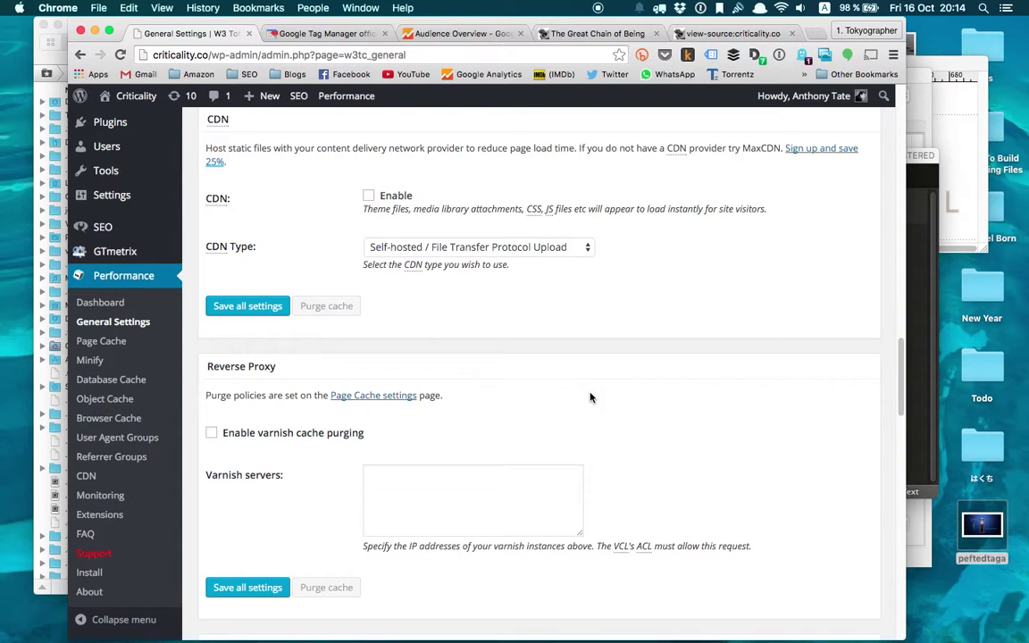
scroll(589, 398, down, 2)
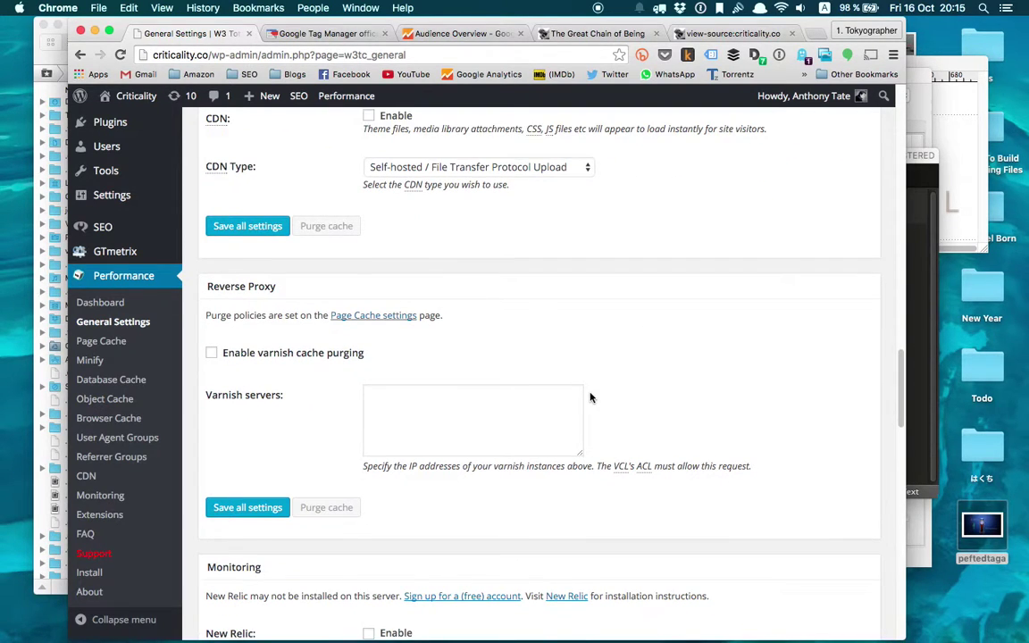
scroll(589, 397, down, 6)
scroll(590, 398, down, 4)
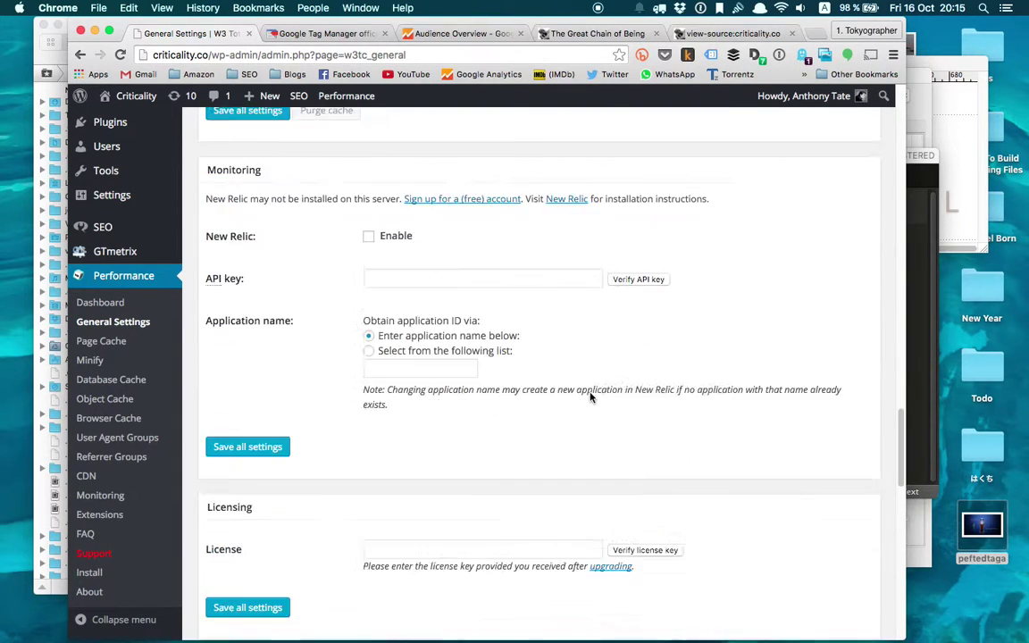
scroll(589, 397, down, 5)
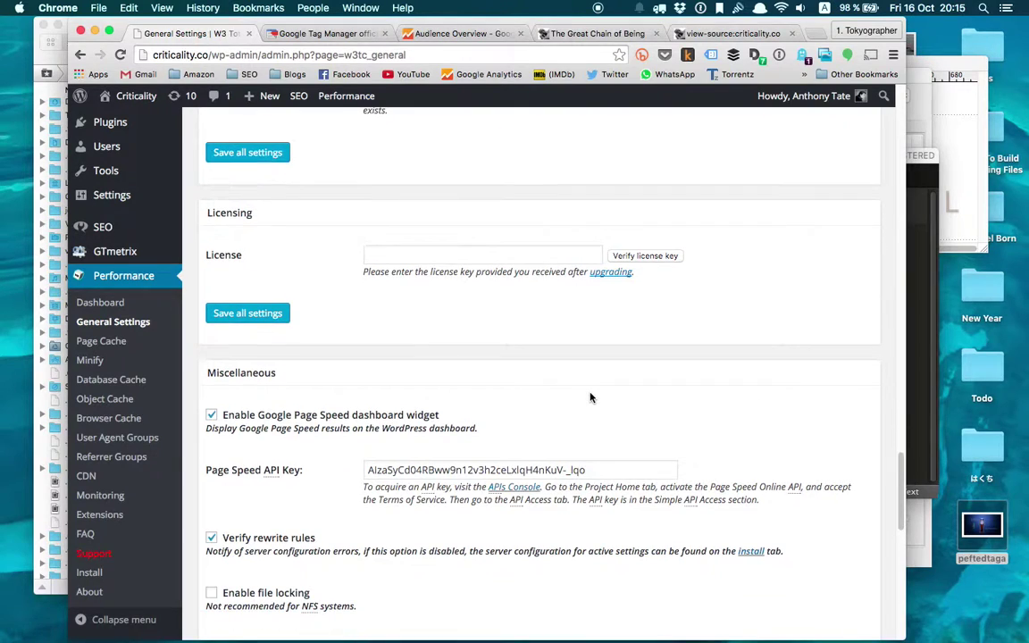
scroll(590, 398, down, 10)
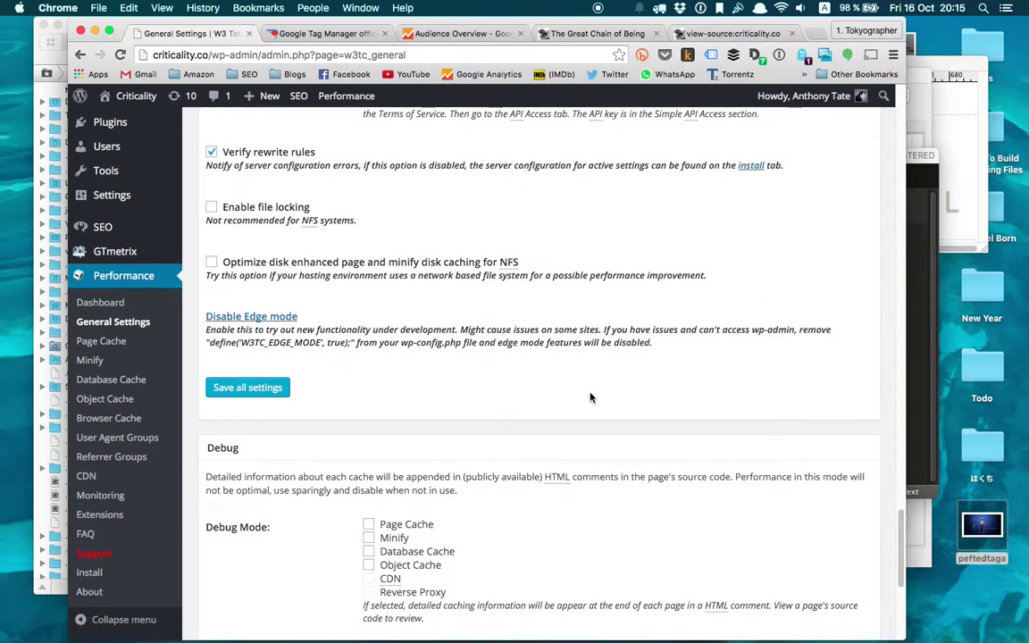
scroll(589, 398, up, 20)
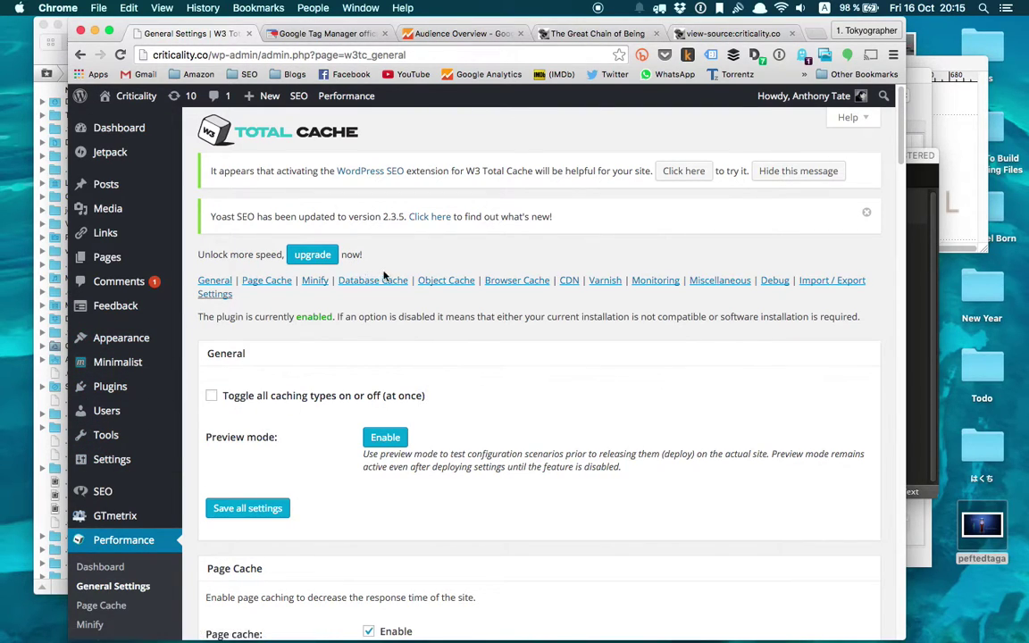
double_click(373, 317)
- Open the installed plugins list and look through all of its entries from Akismet to Yoast SEO and back up to GTmetrix
mouse_move(138, 384)
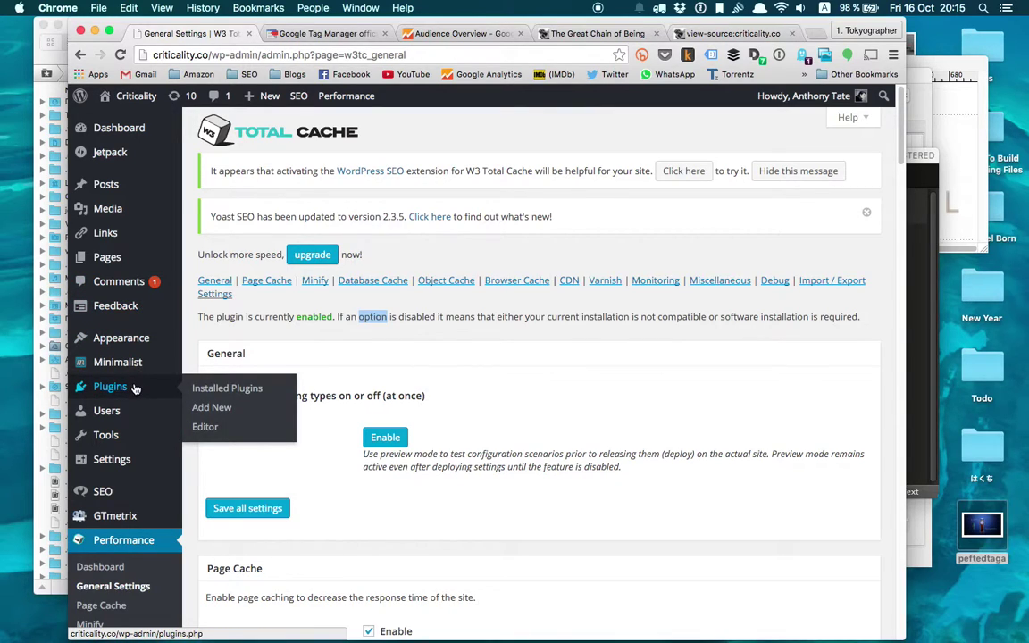
click(235, 387)
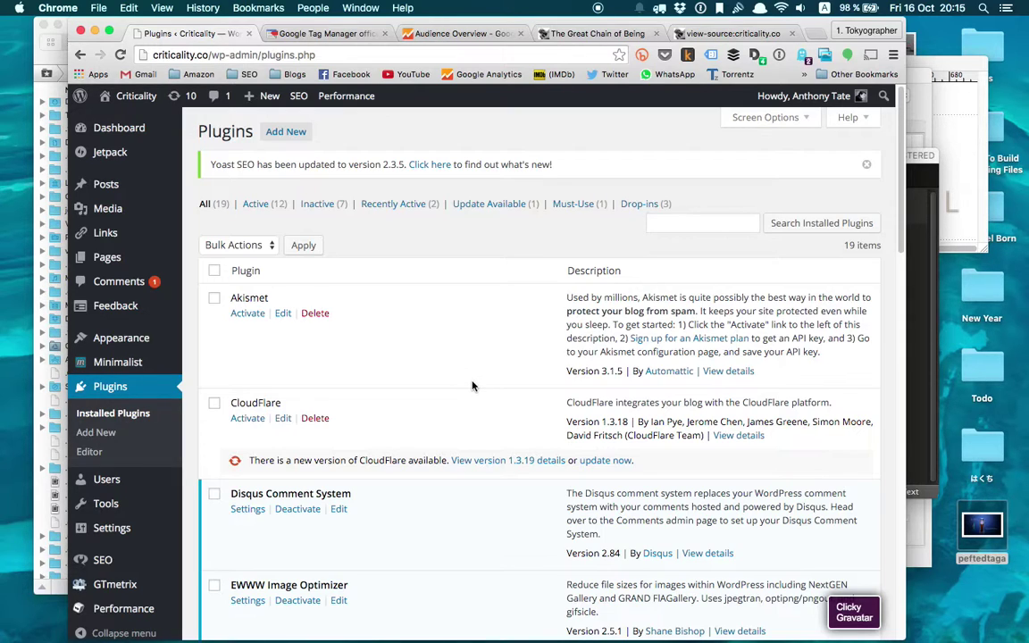
scroll(519, 426, down, 3)
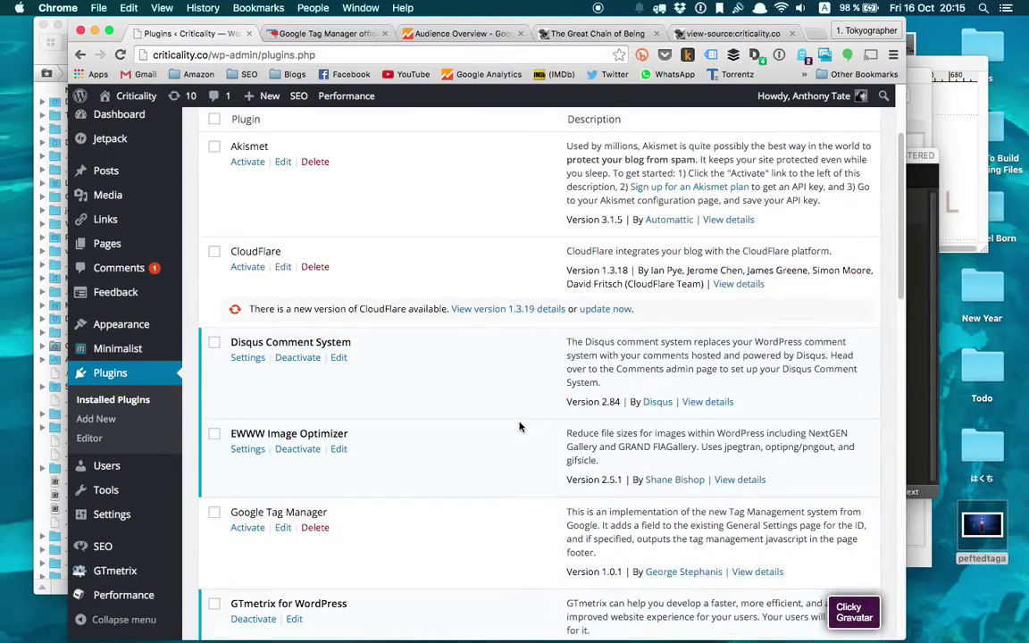
scroll(519, 426, down, 10)
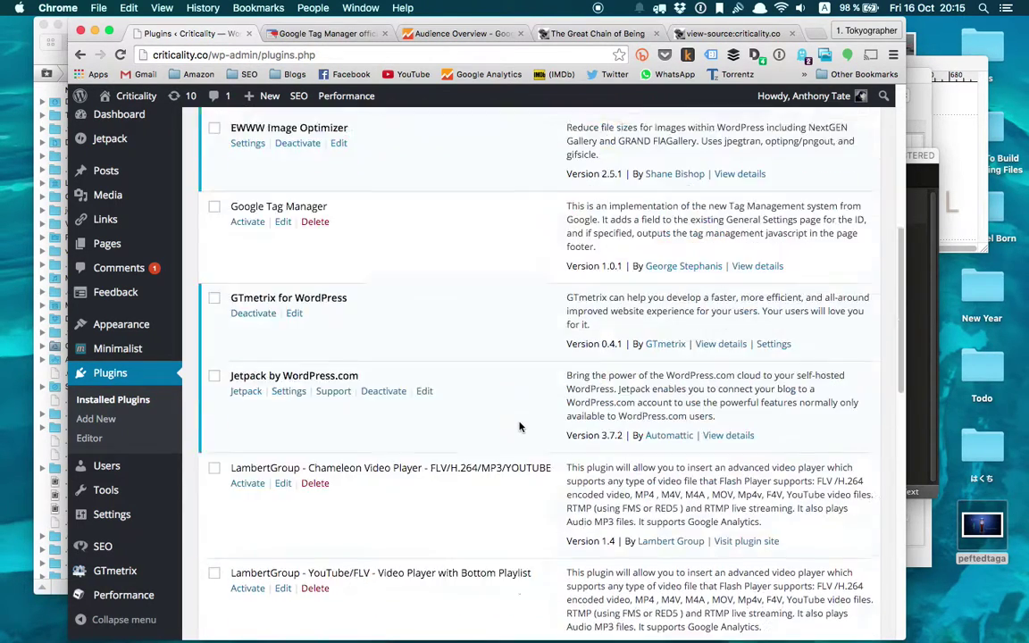
scroll(519, 426, down, 6)
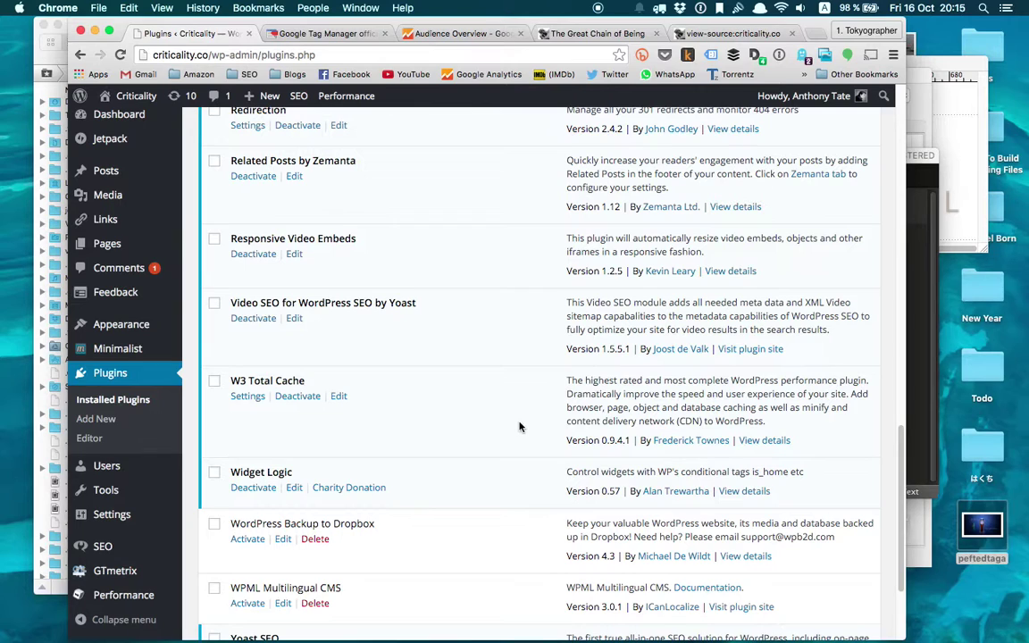
scroll(519, 426, up, 4)
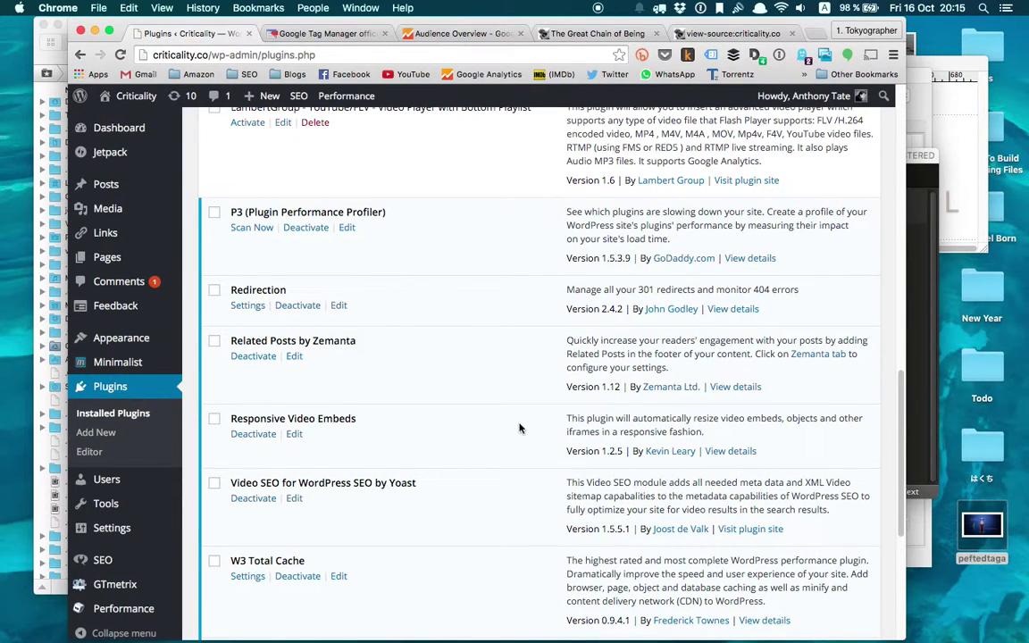
scroll(519, 428, down, 5)
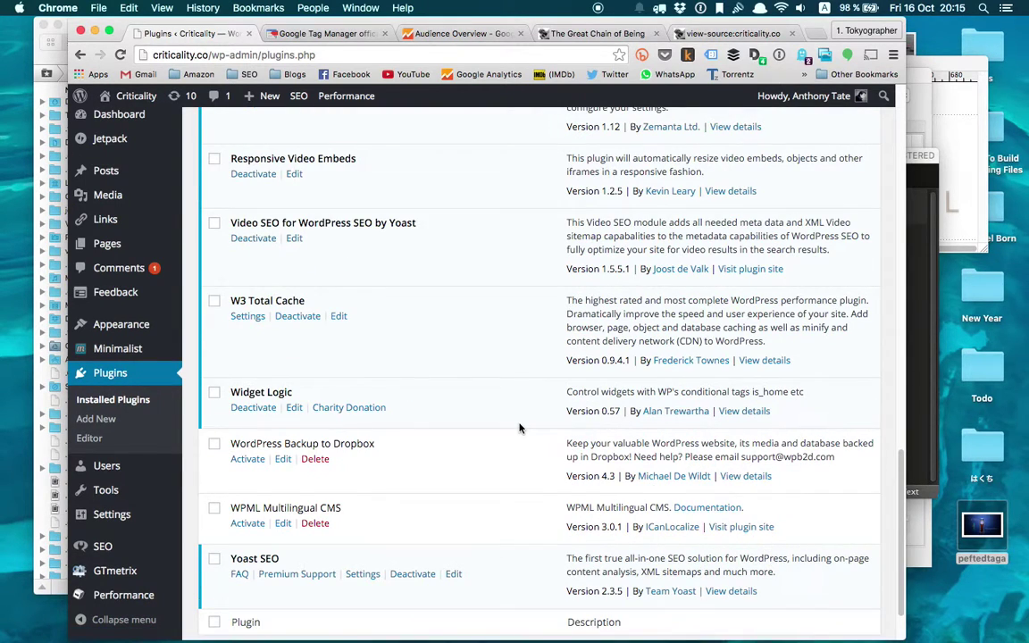
scroll(519, 428, up, 1)
scroll(519, 428, down, 3)
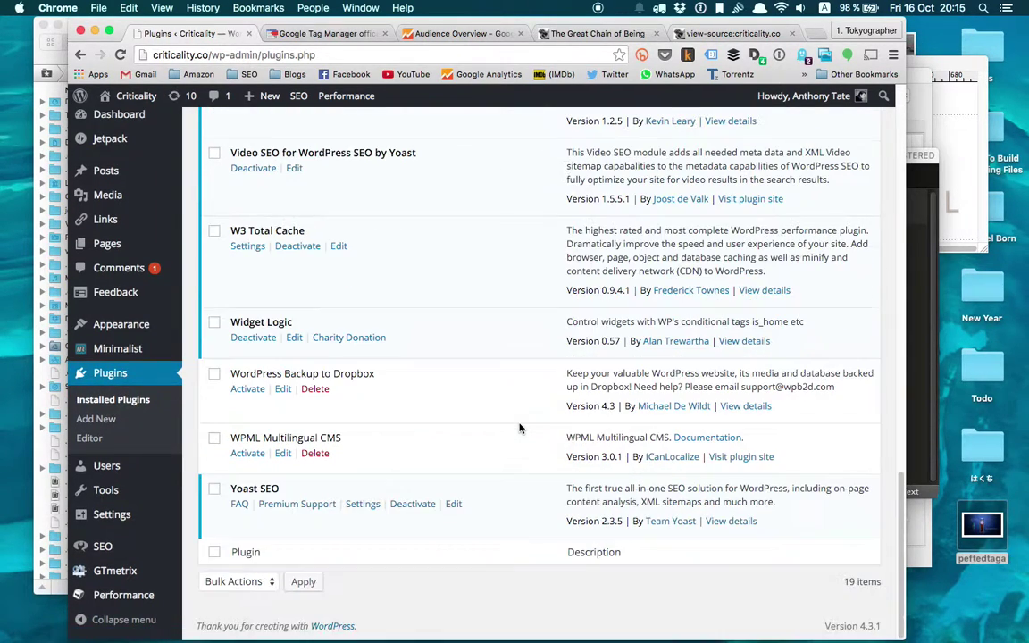
scroll(520, 428, up, 7)
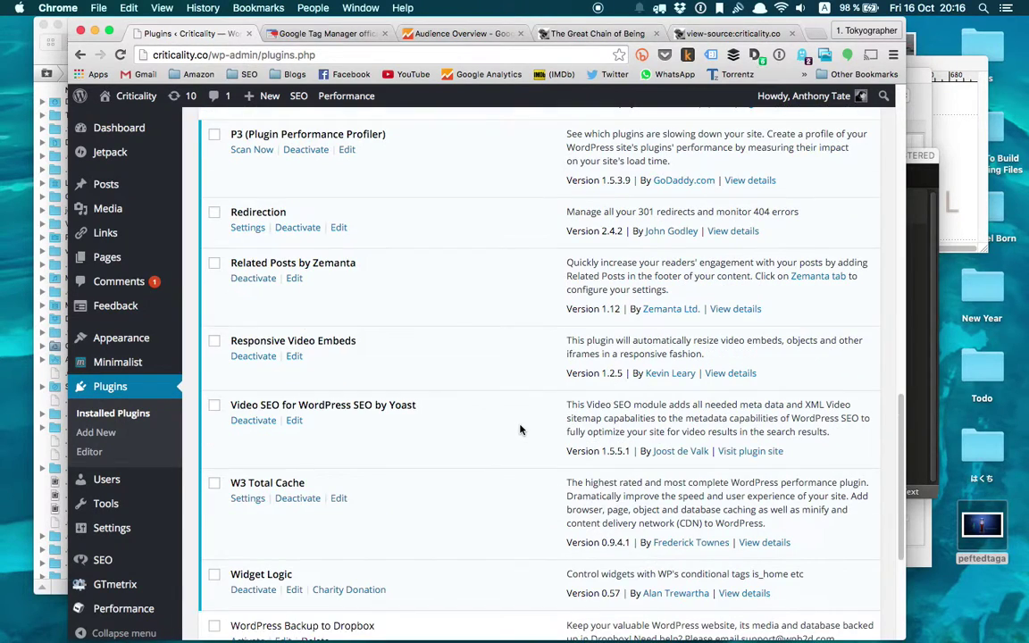
scroll(519, 428, up, 7)
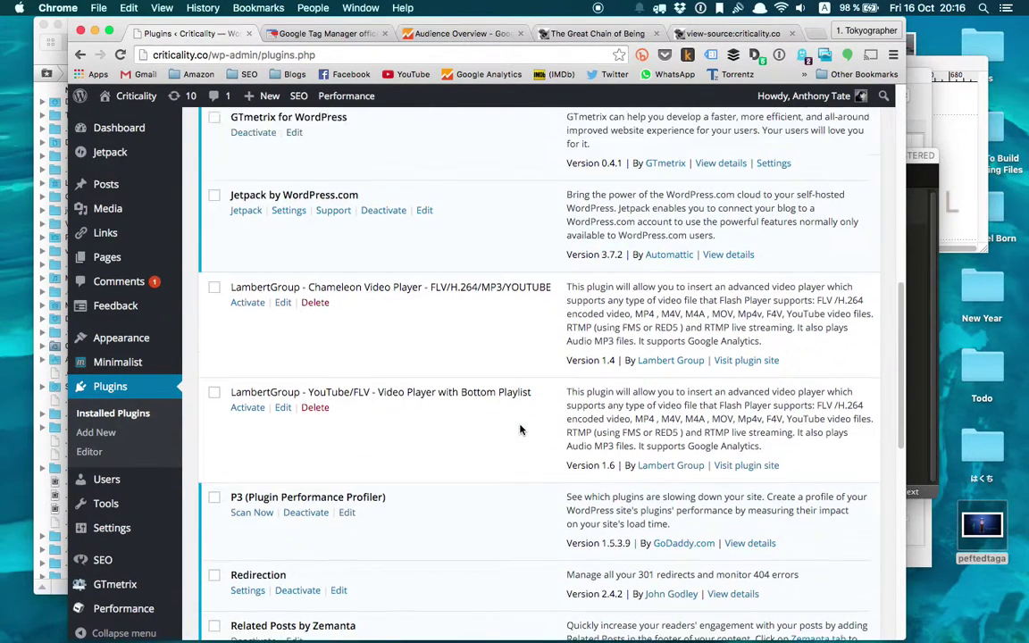
scroll(522, 431, up, 2)
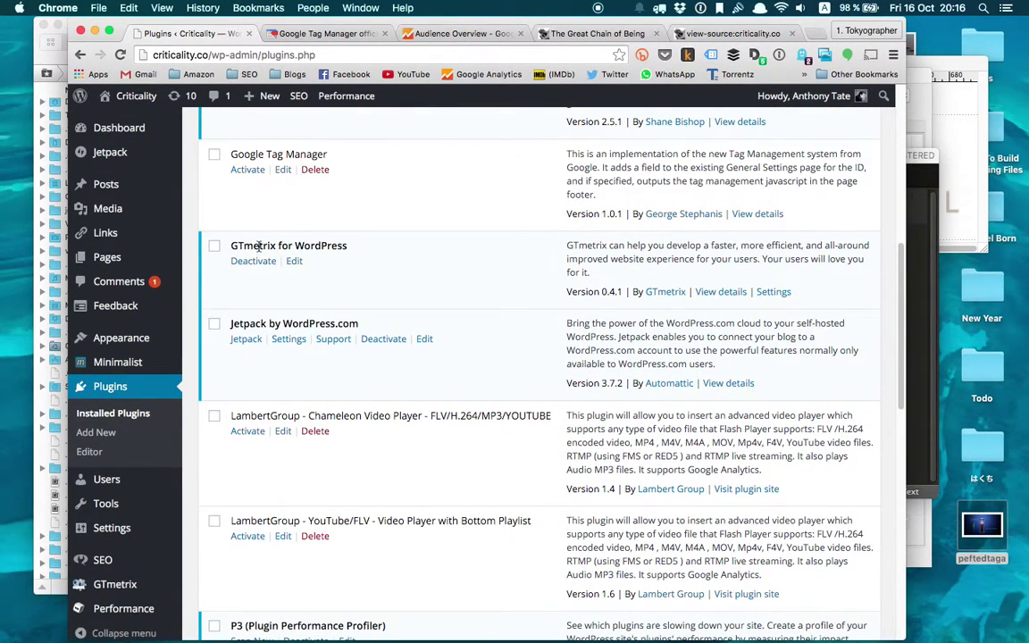
- Open the GTmetrix tests page and examine the latest front page score, highlighting the Page Speed label and its grade
mouse_move(173, 583)
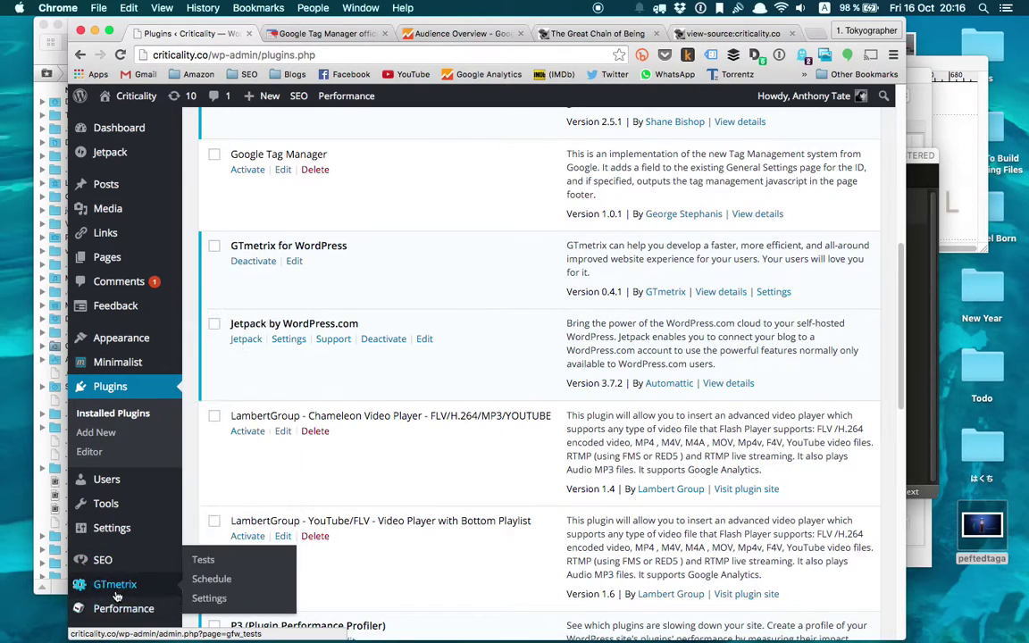
click(119, 585)
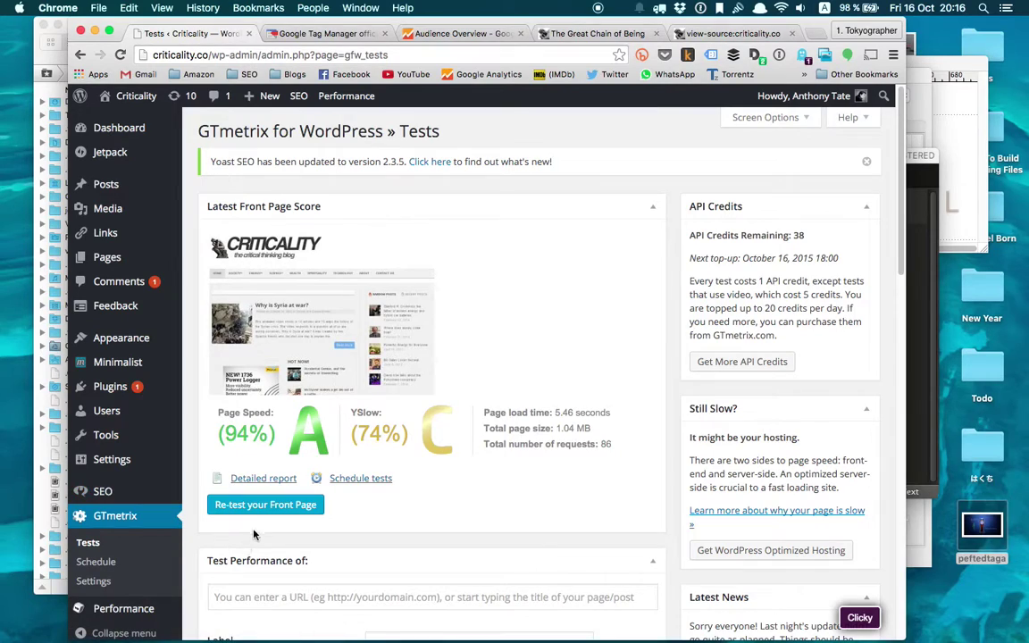
triple_click(246, 412)
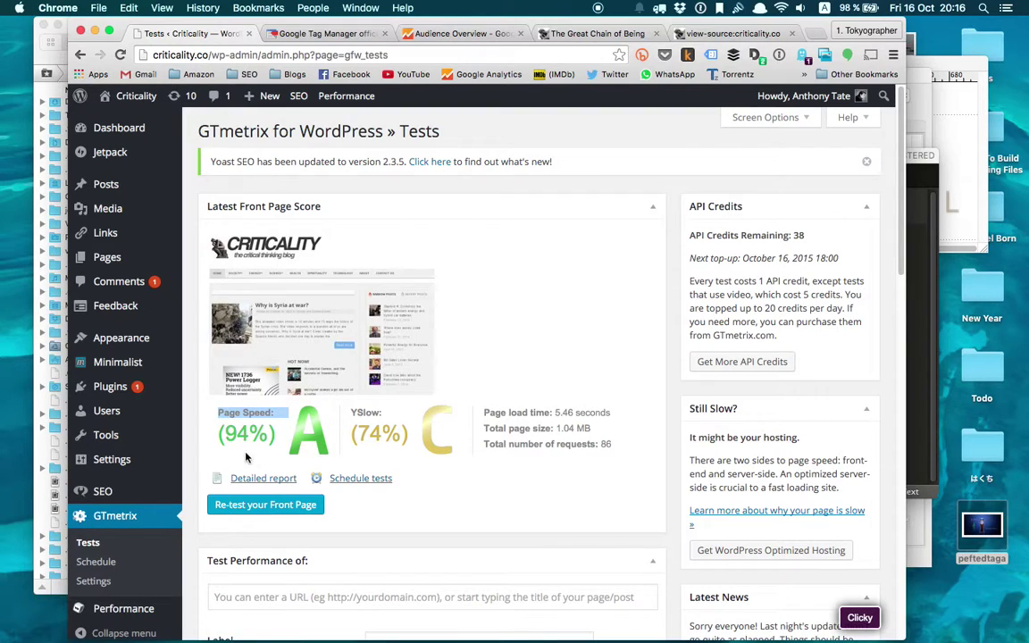
shift+click(368, 416)
click(408, 430)
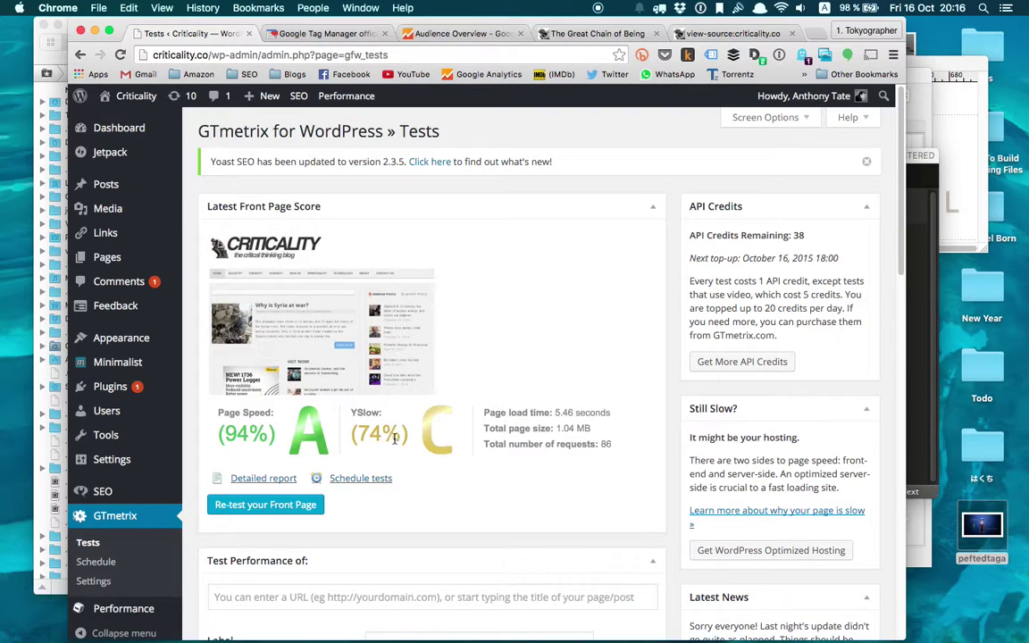
scroll(386, 429, down, 3)
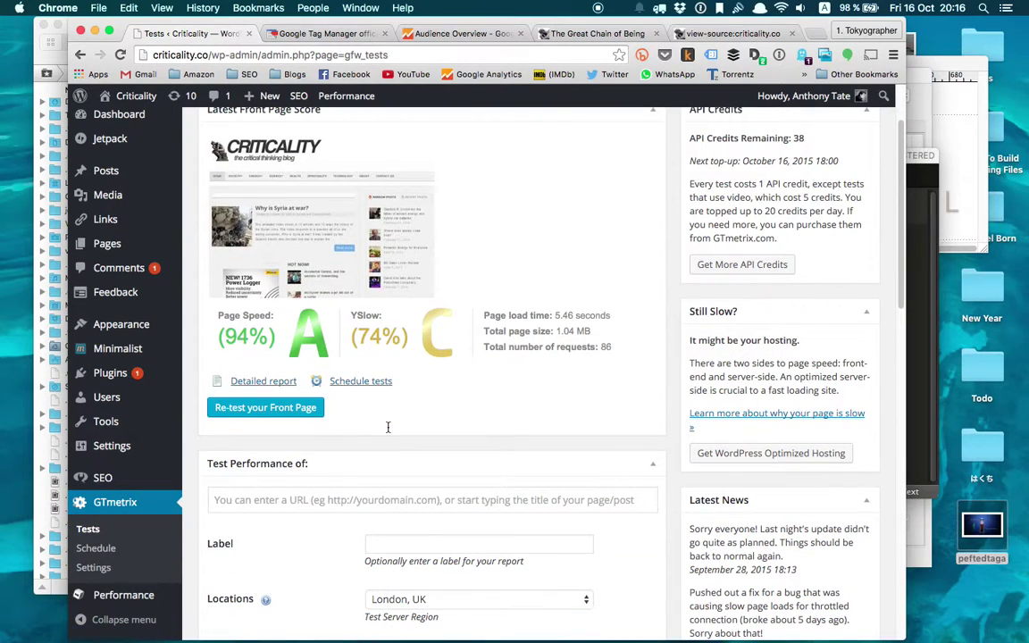
drag(234, 318, 310, 334)
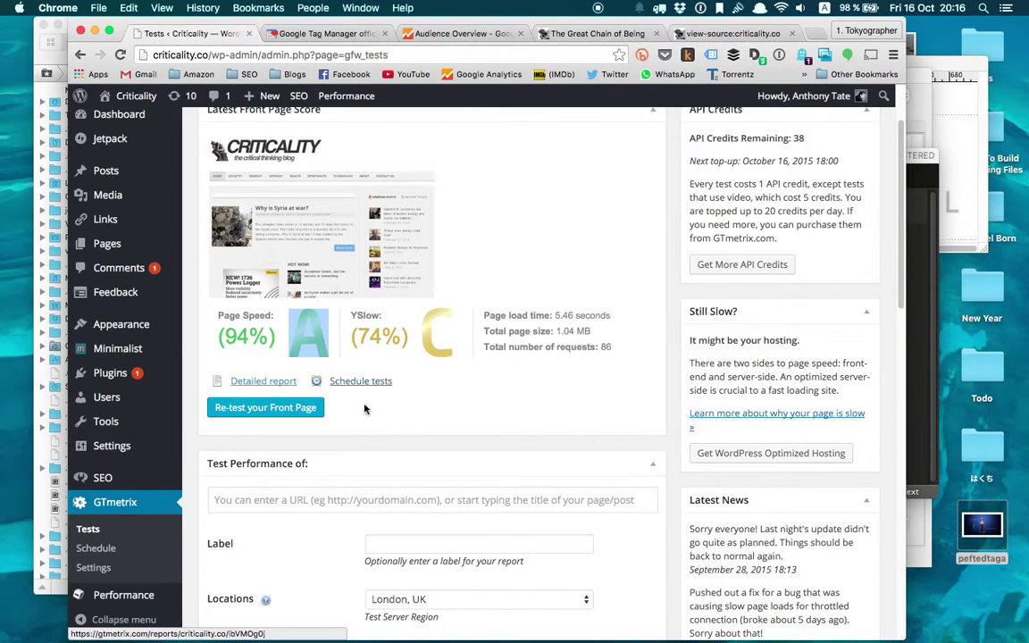
- Examine the Test Performance form and its available test server locations, leaving London, UK selected
scroll(389, 425, down, 1)
scroll(389, 424, down, 5)
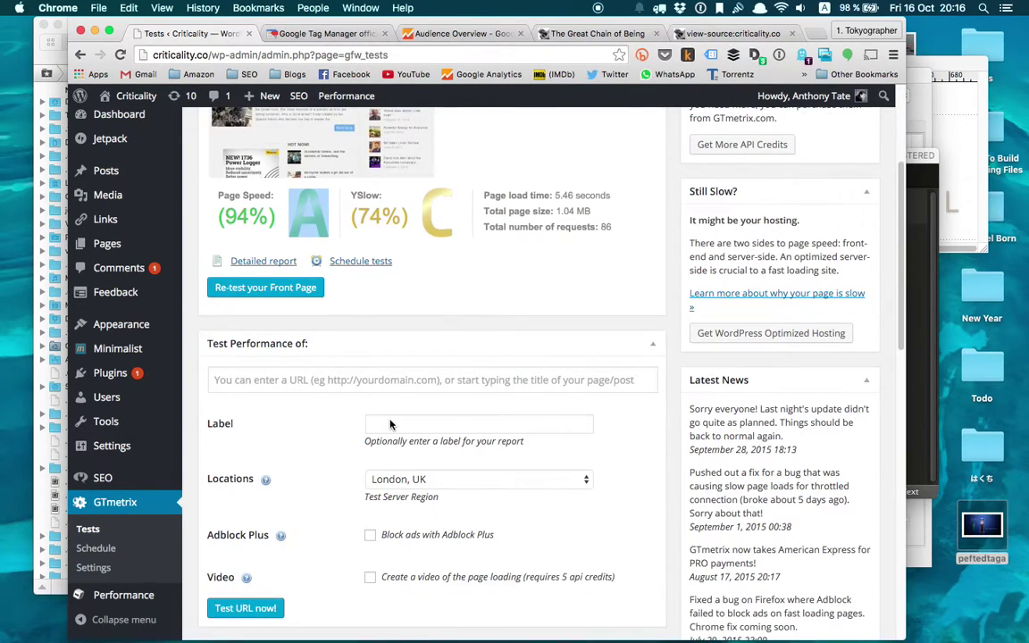
click(419, 374)
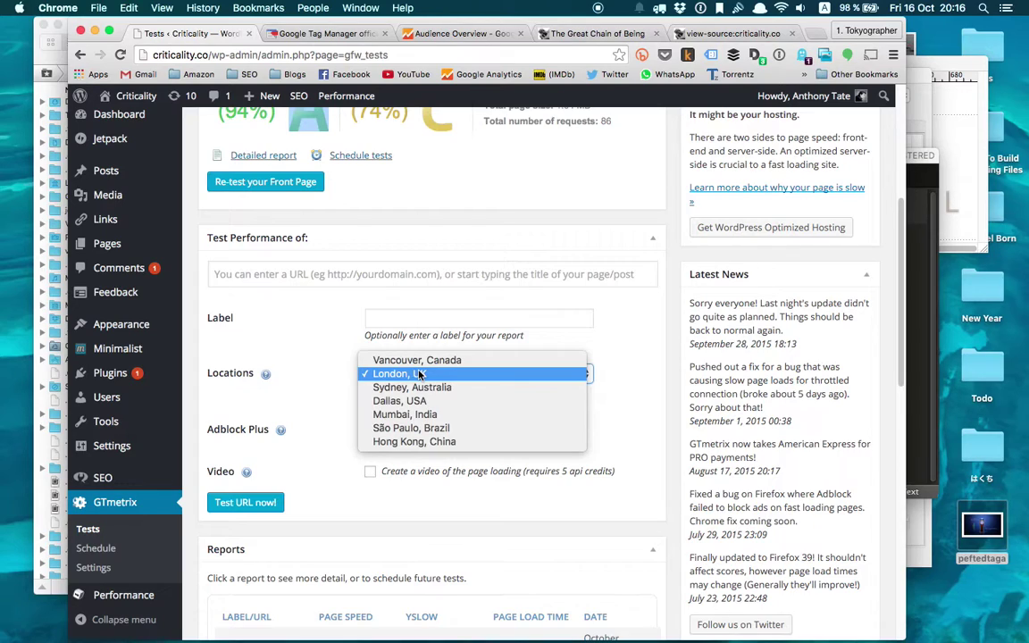
click(223, 418)
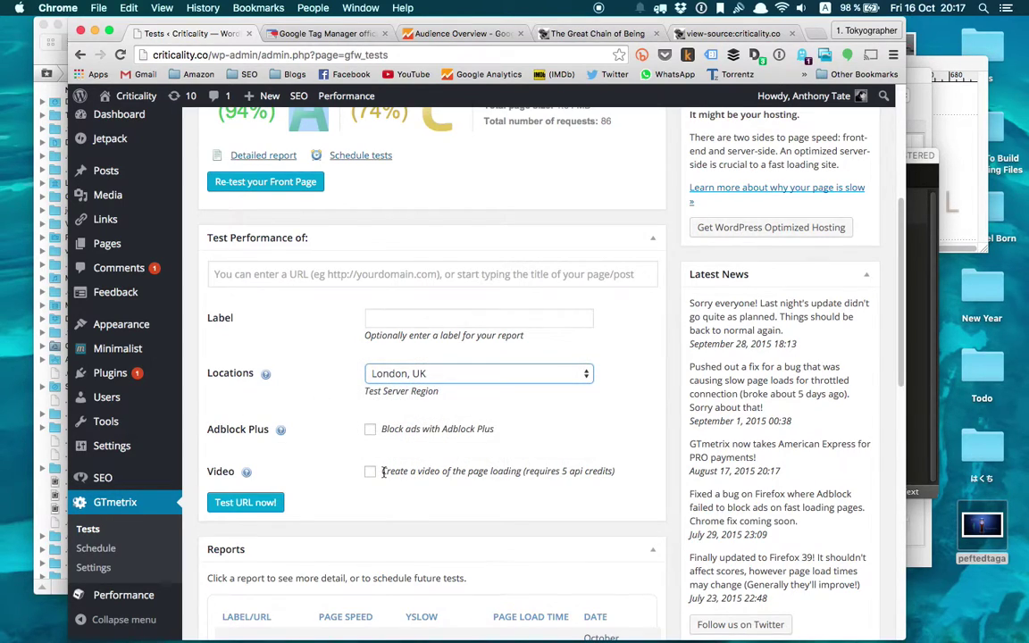
- Look through the list of past GTmetrix reports, comparing the page speed, YSlow and load time columns
scroll(384, 473, down, 5)
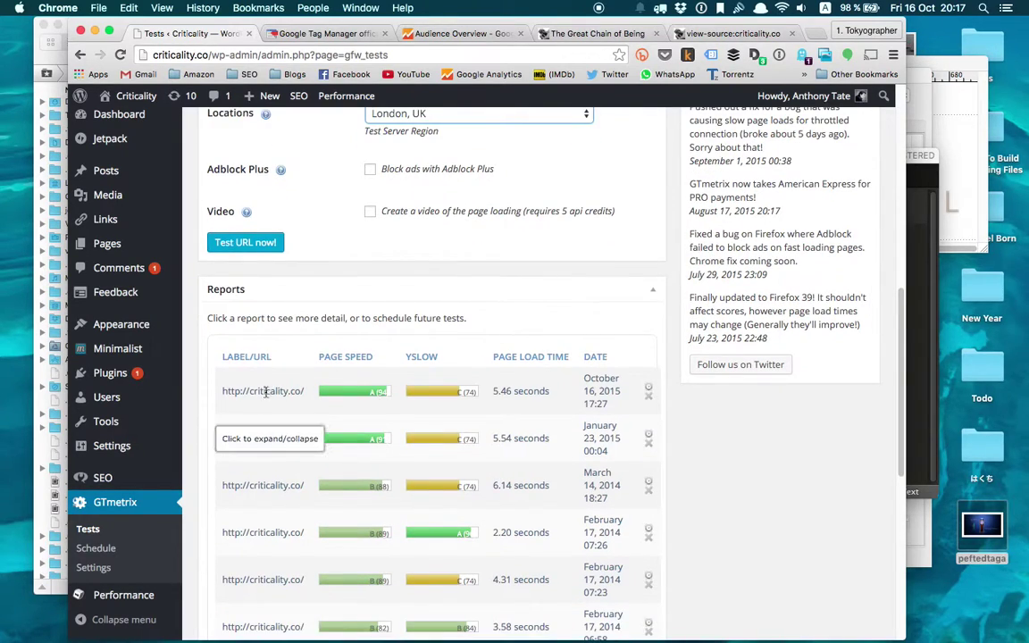
scroll(286, 420, down, 3)
scroll(459, 415, down, 7)
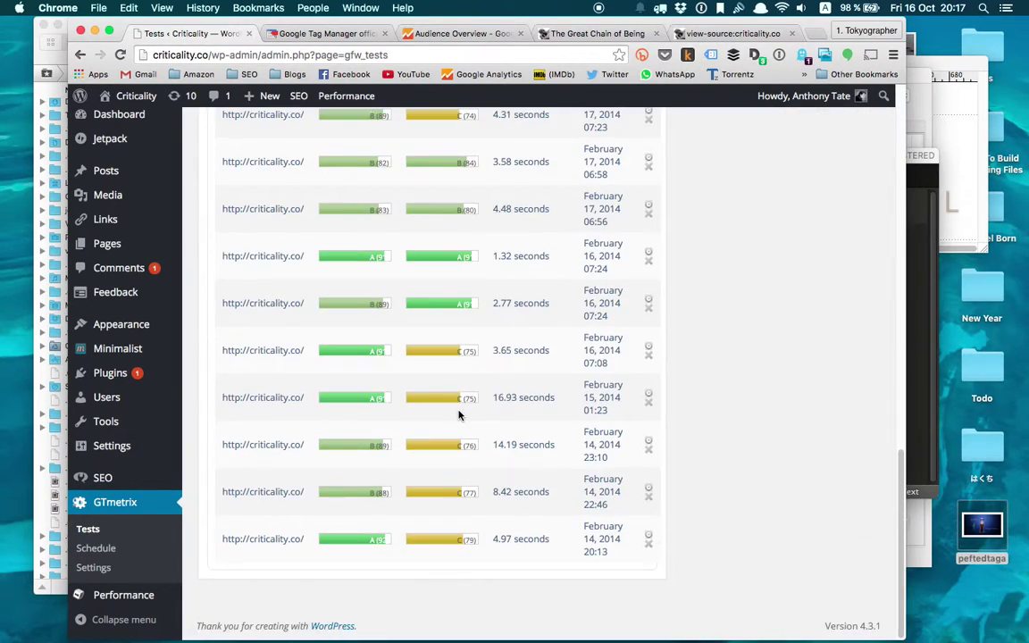
scroll(459, 415, up, 4)
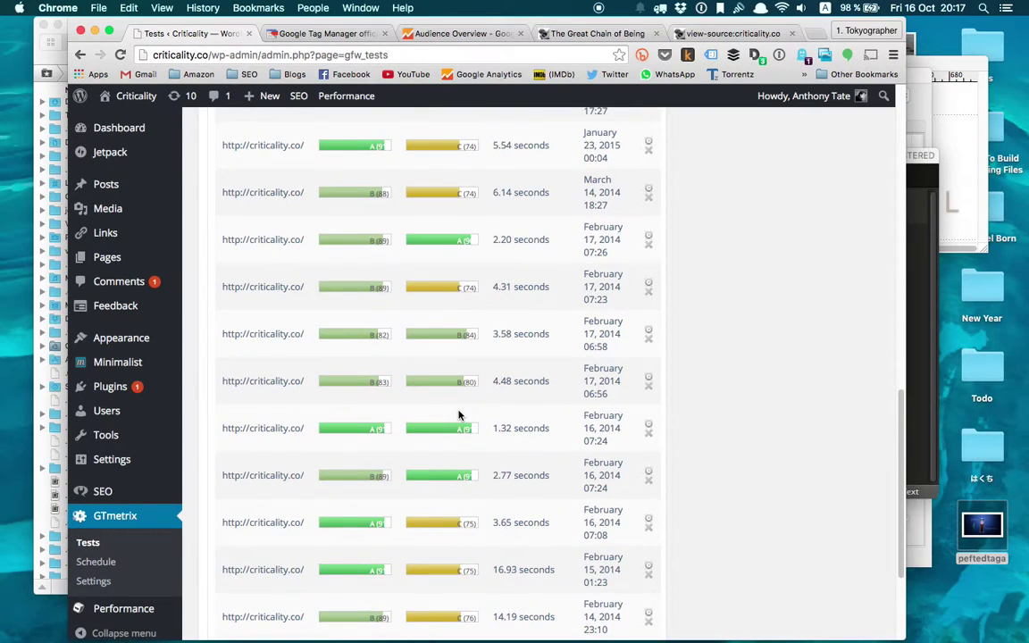
- Open the detailed GTmetrix report for the front page and check the relative score of the "Defer parsing of JavaScript" recommendation
scroll(459, 414, up, 20)
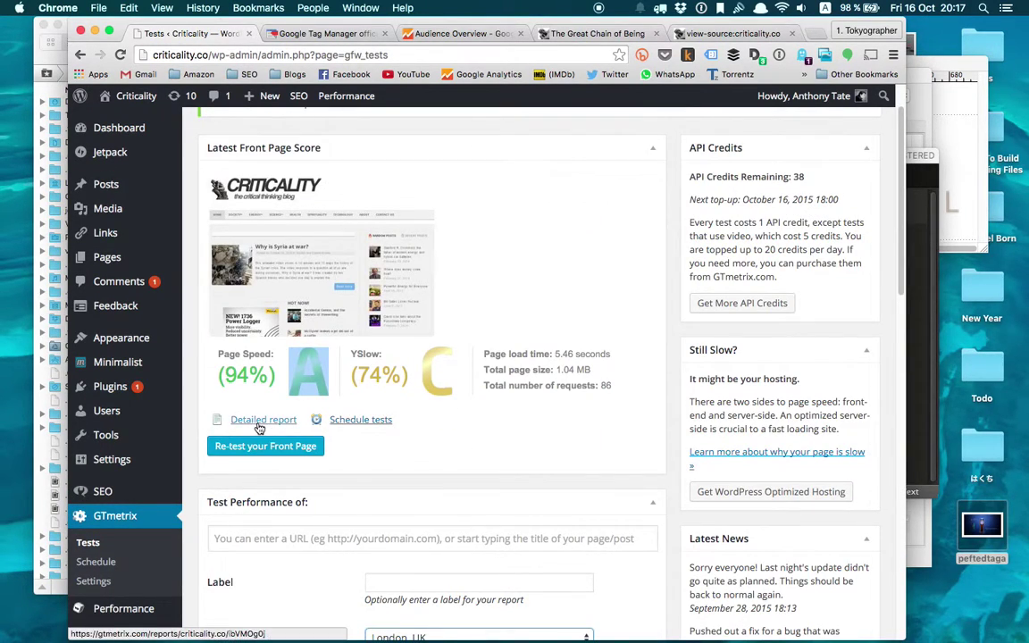
click(258, 422)
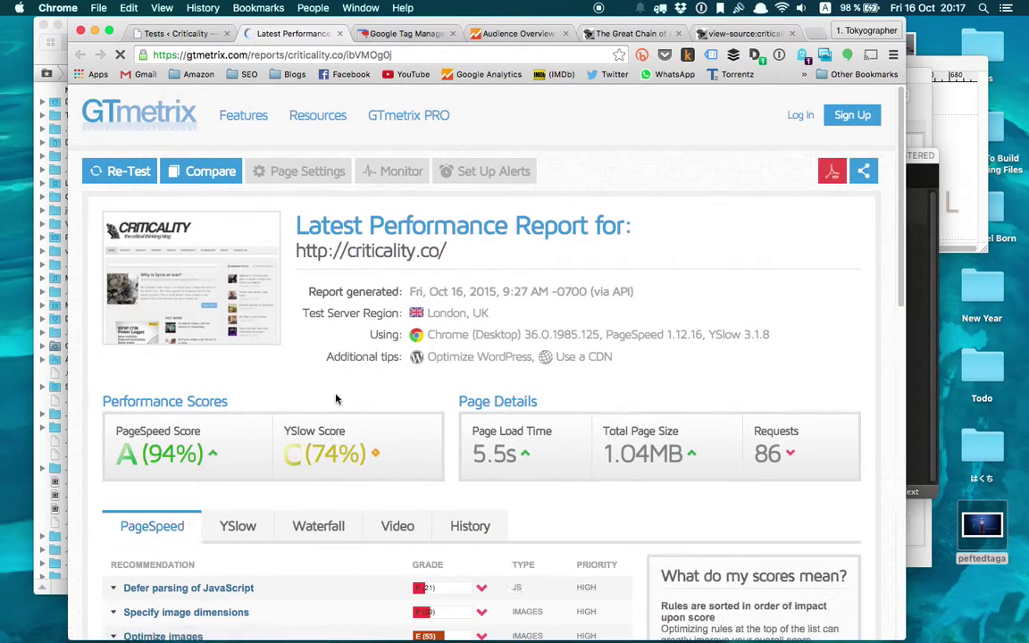
scroll(526, 368, down, 5)
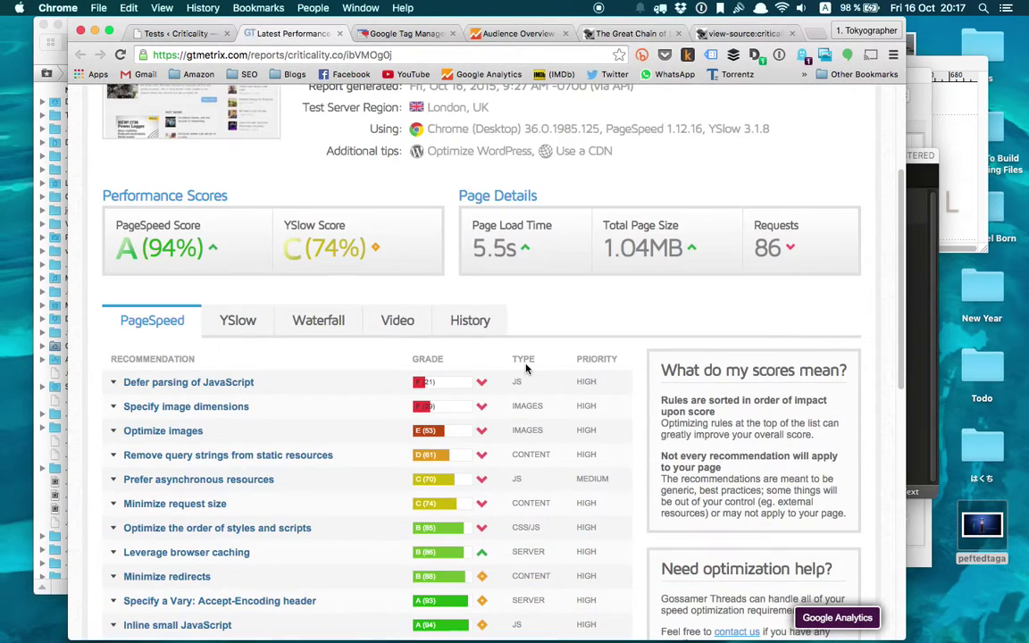
scroll(527, 368, down, 1)
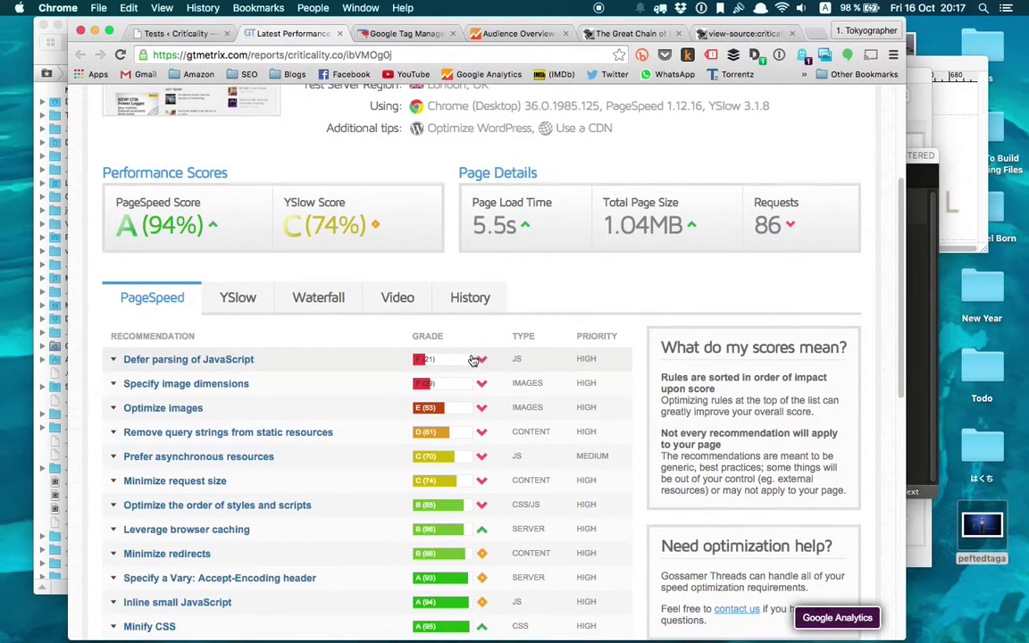
click(483, 363)
click(483, 362)
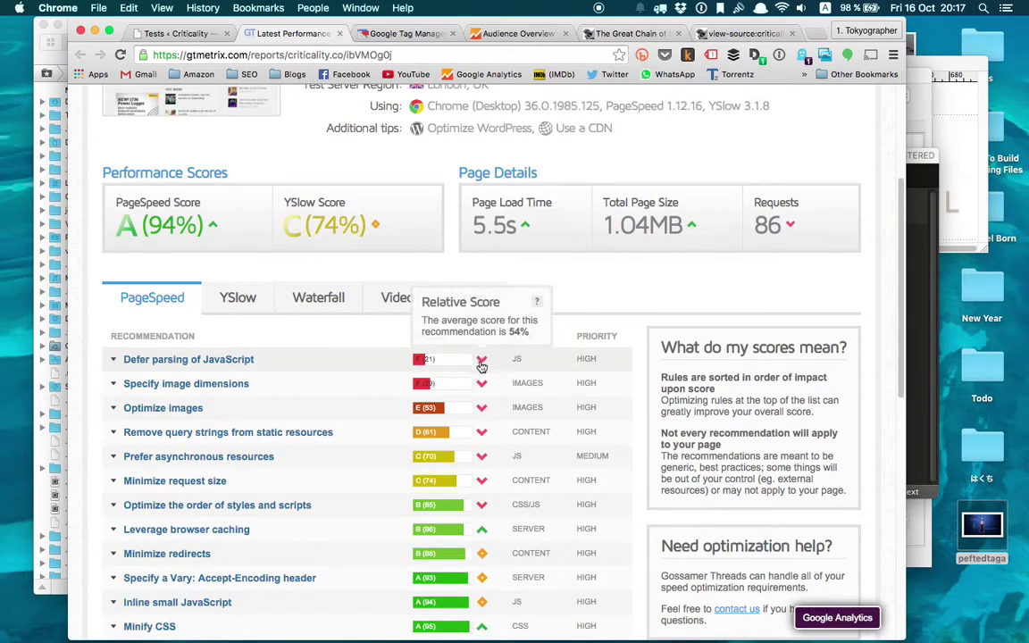
mouse_move(219, 230)
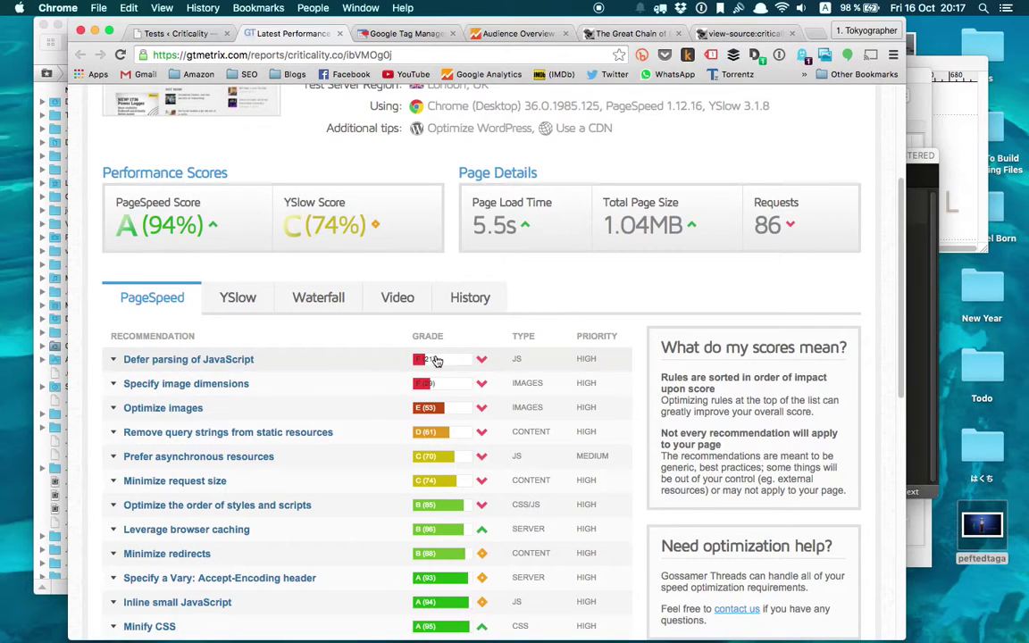
- Compare the front page's load time with GTmetrix's relative average page load time
mouse_move(488, 366)
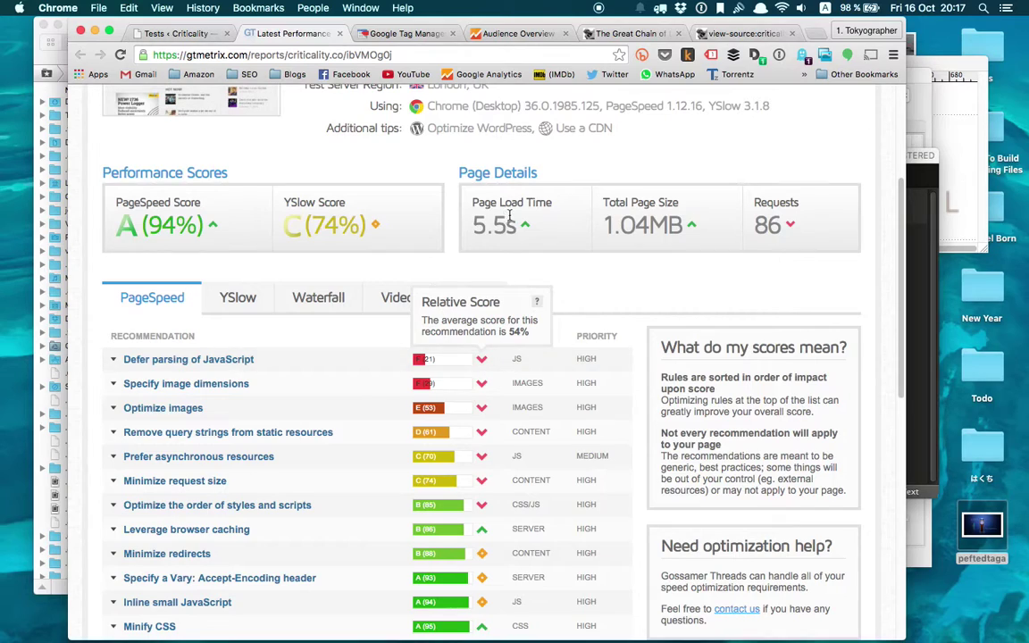
mouse_move(517, 227)
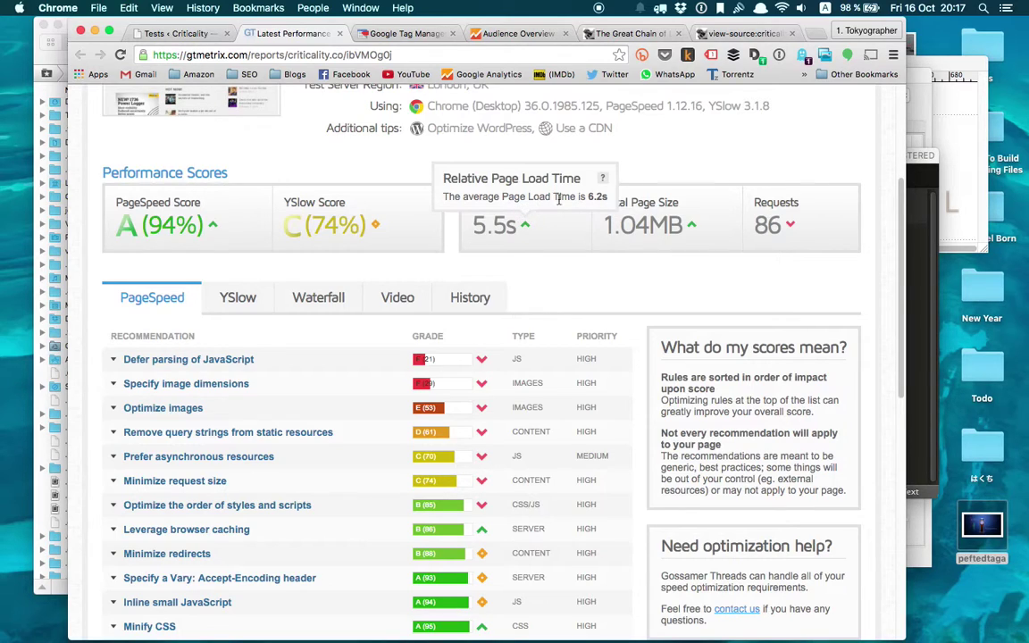
double_click(604, 199)
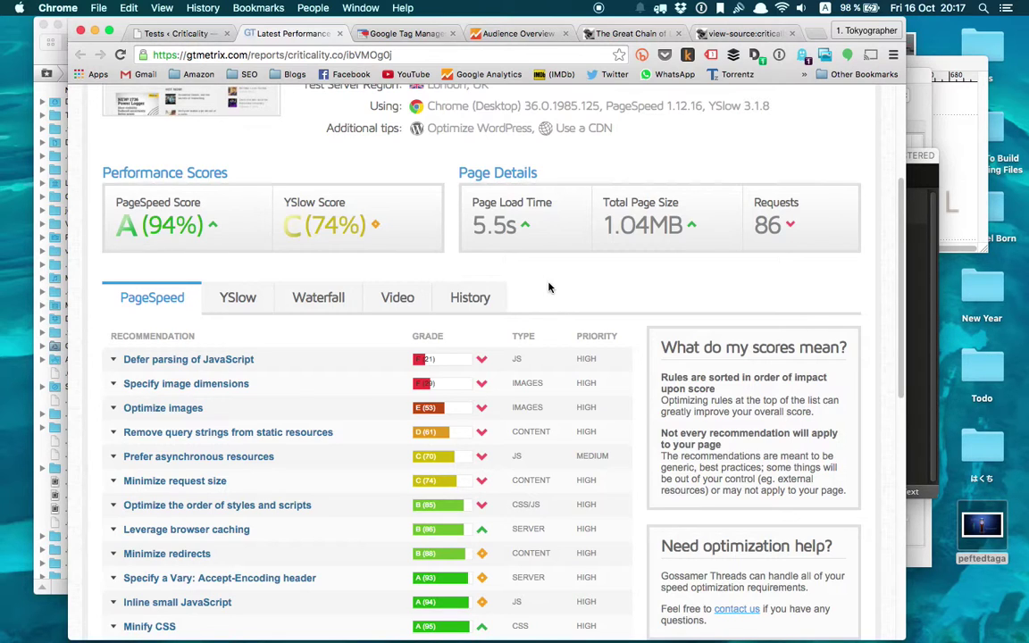
- Expand the "Defer parsing of JavaScript" recommendation and open its googleads.g.doubleclick.net script link in a new tab
scroll(549, 287, down, 5)
scroll(373, 217, up, 2)
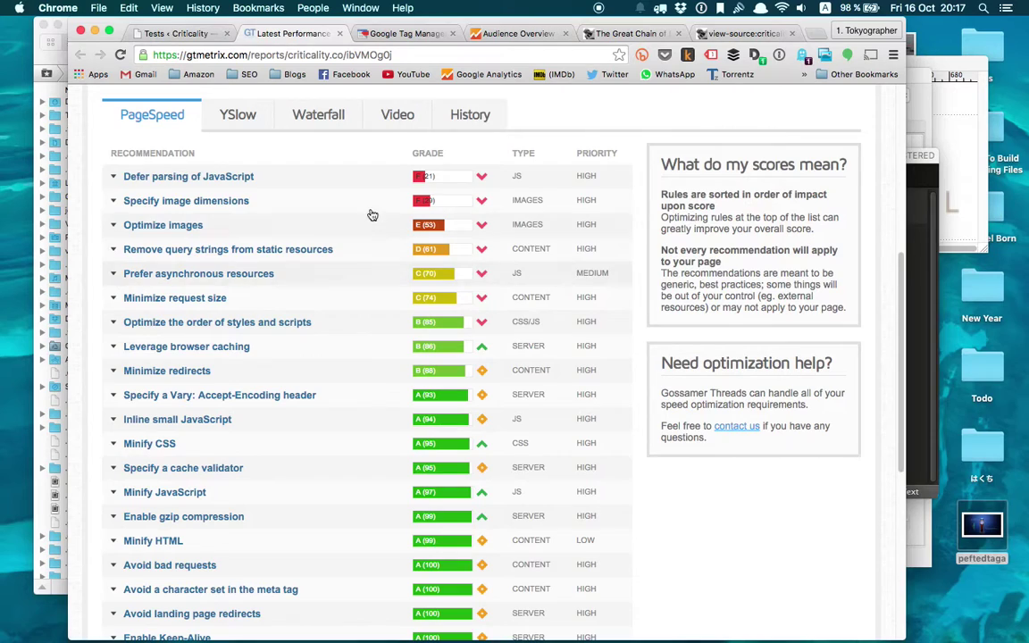
click(251, 177)
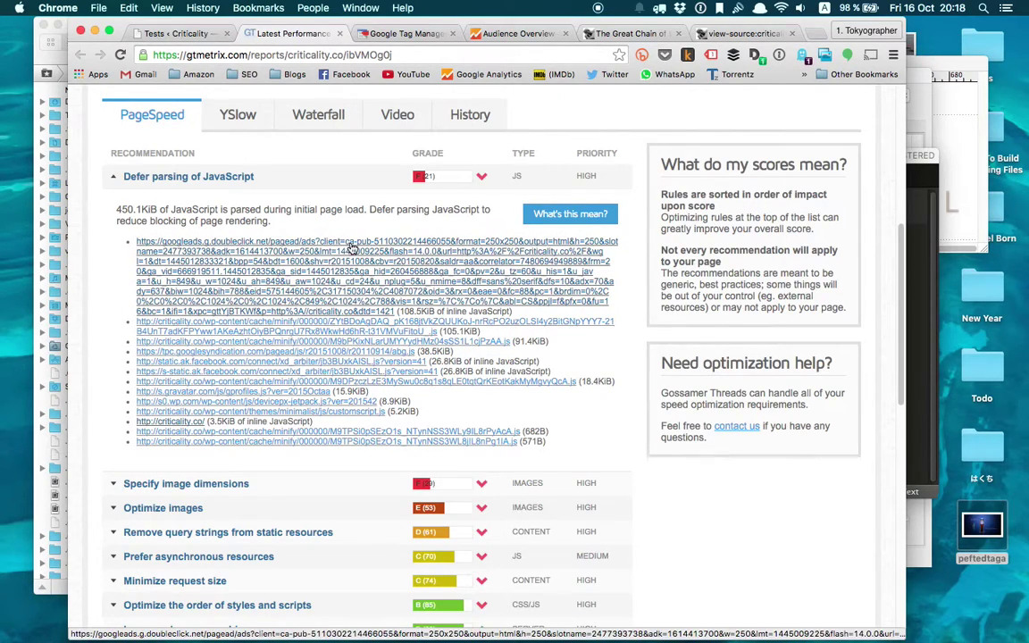
right_click(439, 284)
click(458, 283)
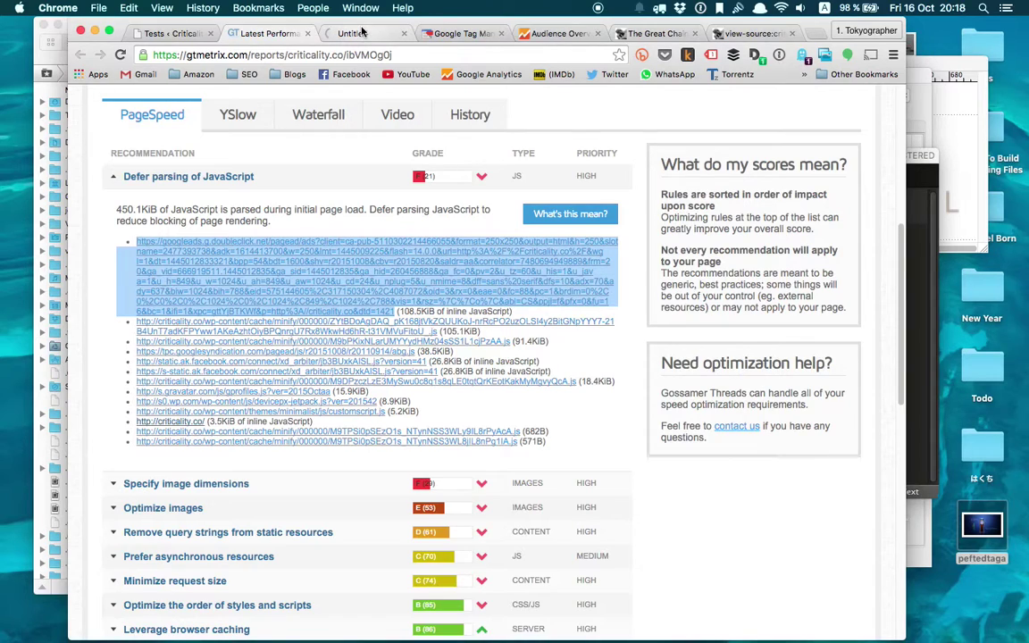
- Look over "The Great Chain of Being" post, the ad page from the doubleclick link and the GTmetrix tests page
click(655, 33)
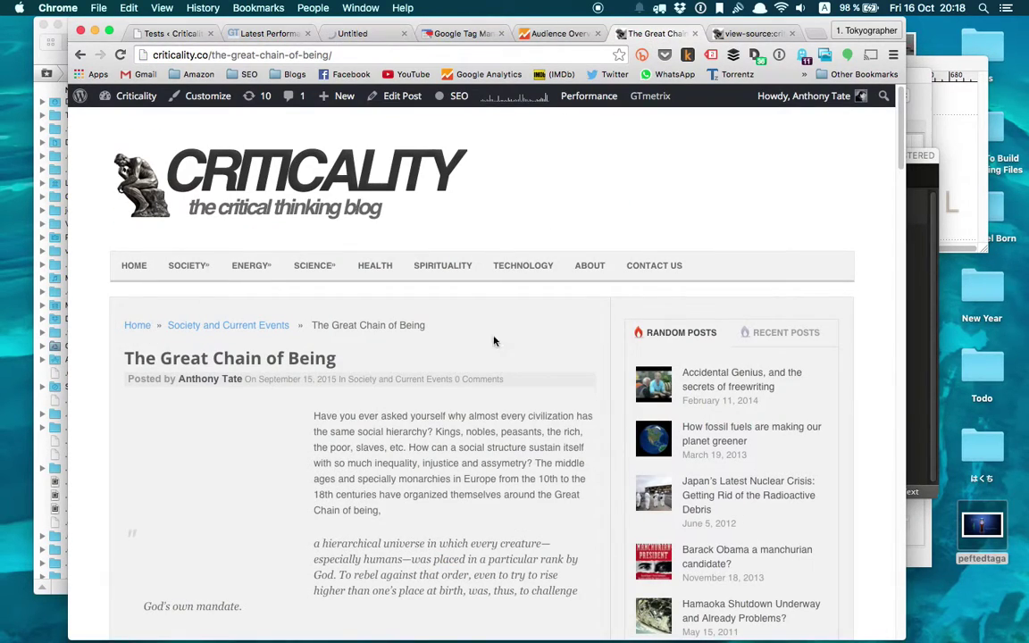
scroll(489, 363, down, 2)
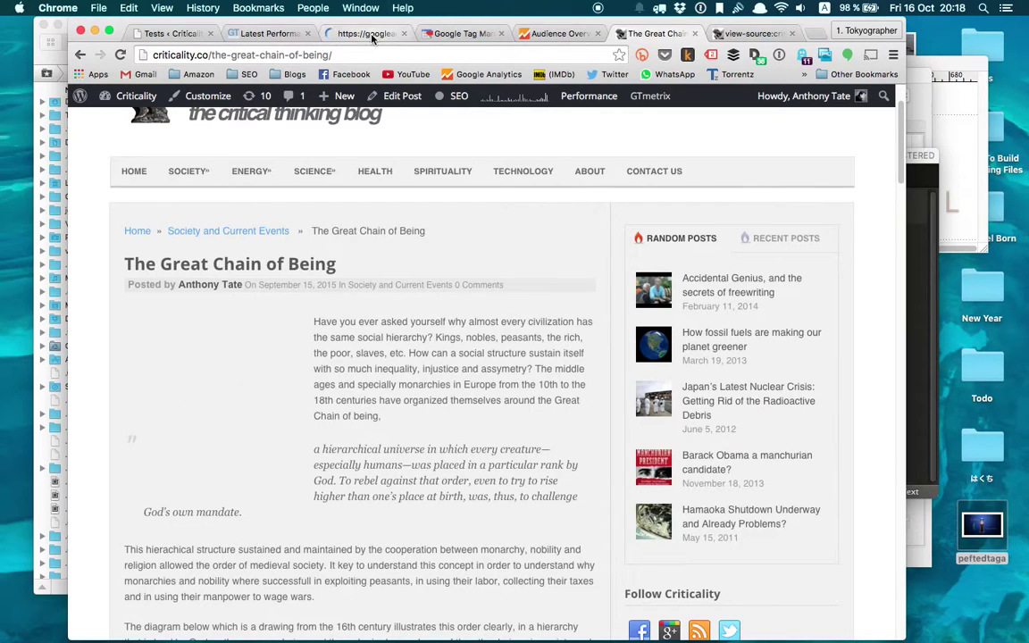
click(339, 32)
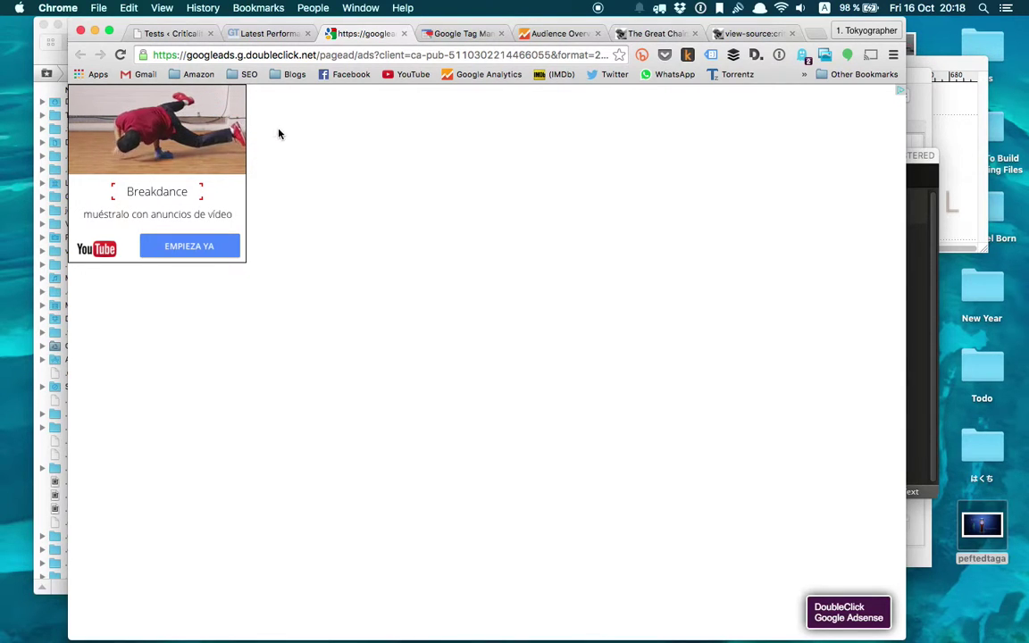
click(168, 34)
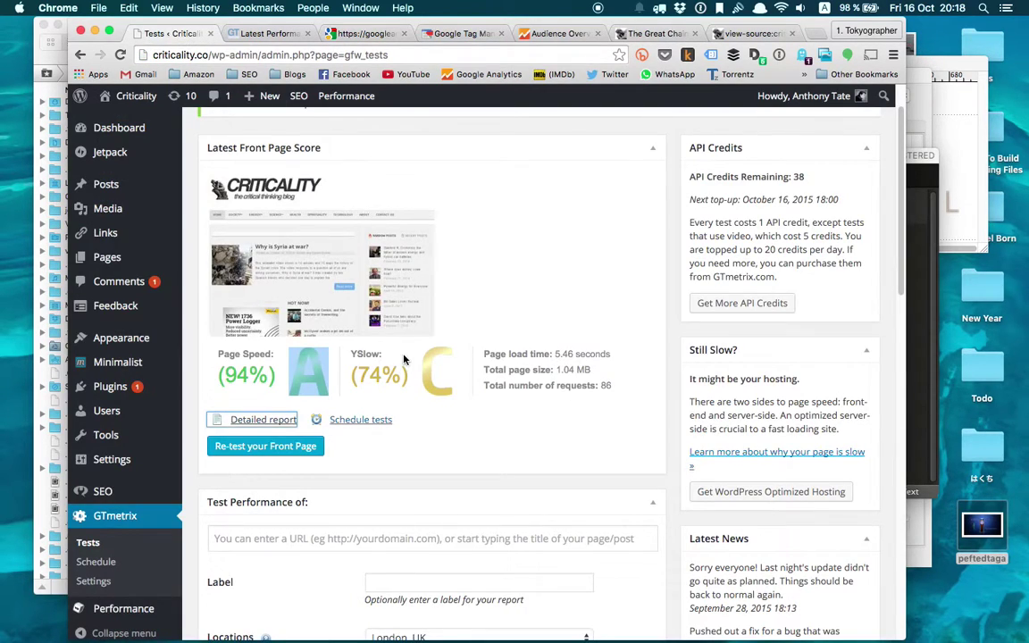
scroll(403, 359, down, 5)
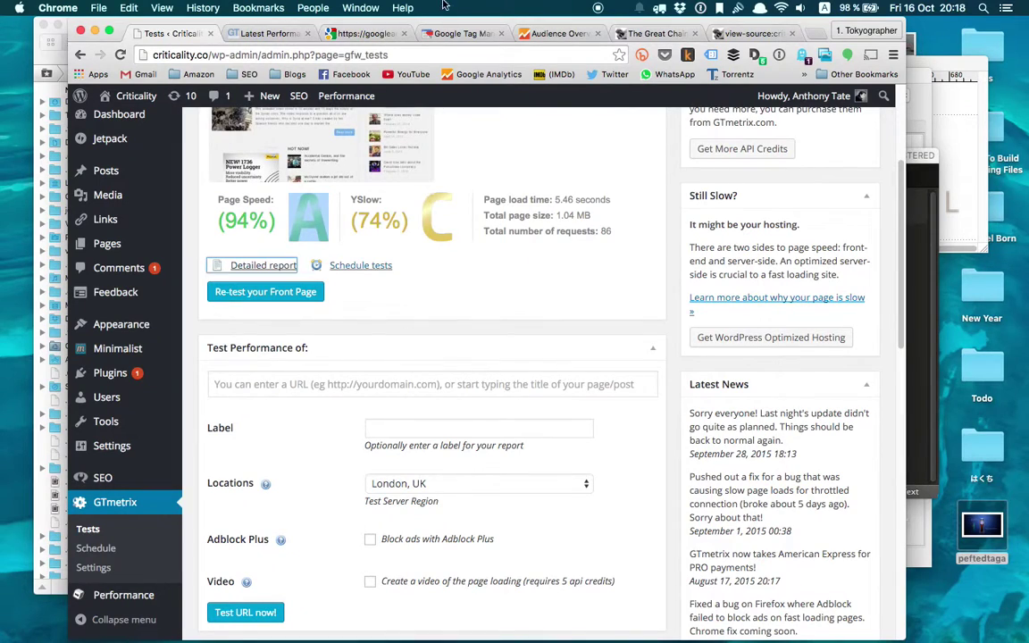
click(353, 33)
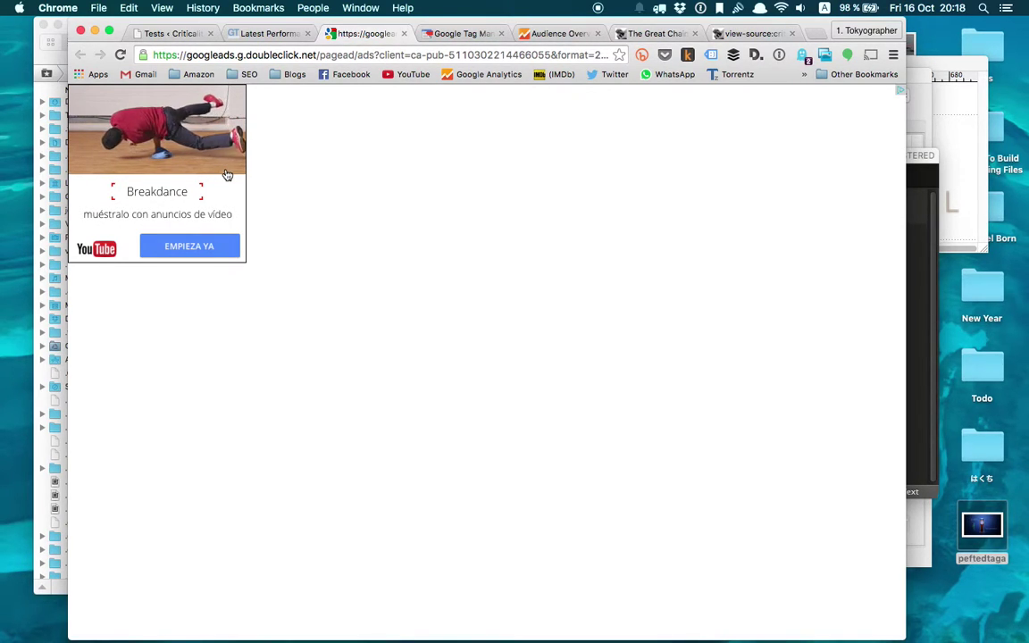
- Compare the script list under "Defer parsing of JavaScript" in the report with the Google ad served by its first link
click(260, 38)
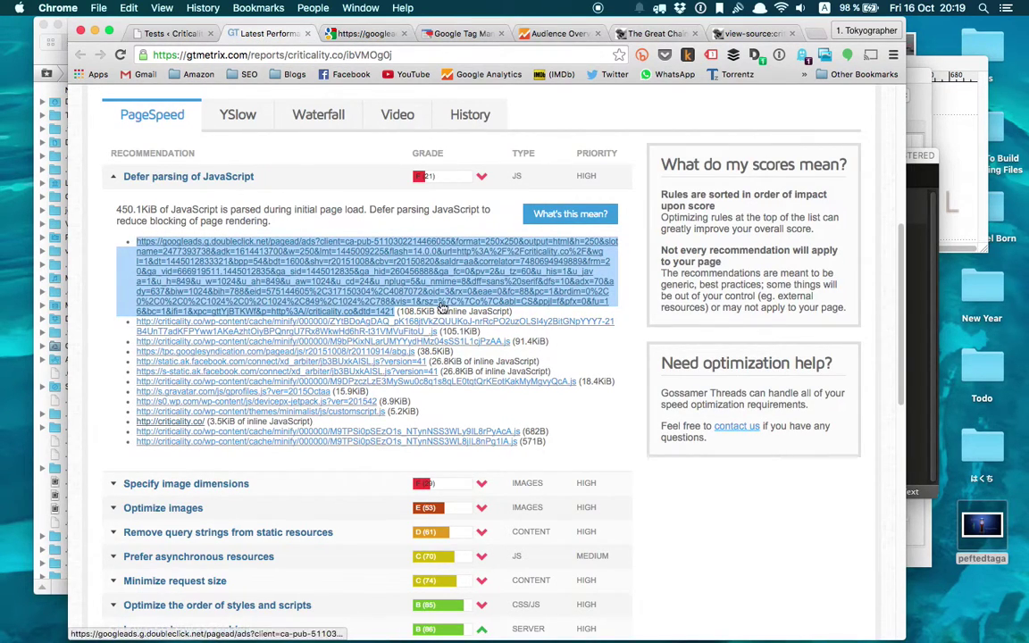
click(363, 34)
click(265, 33)
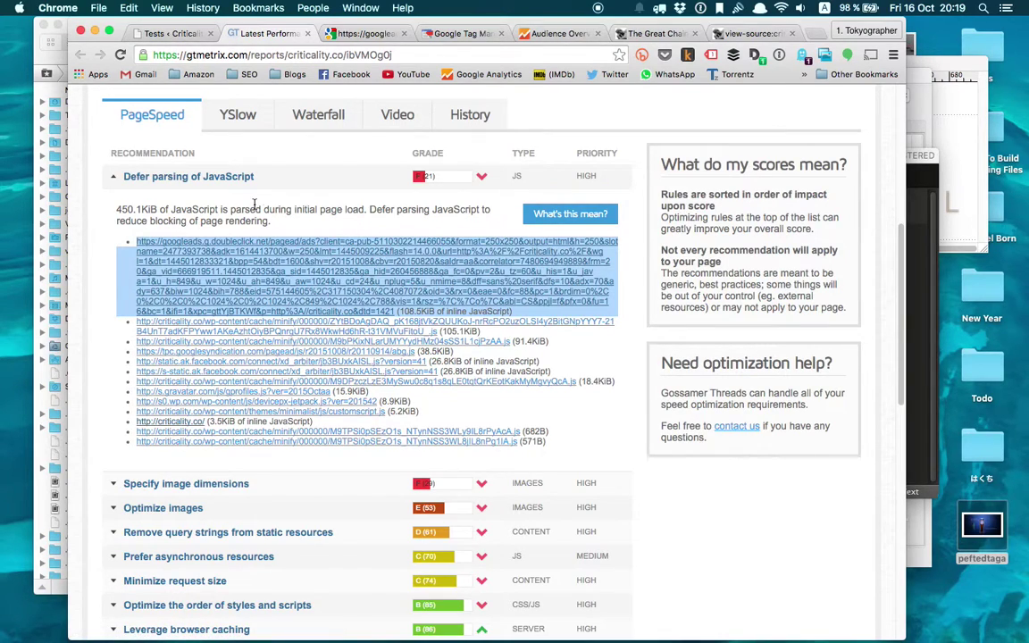
click(143, 209)
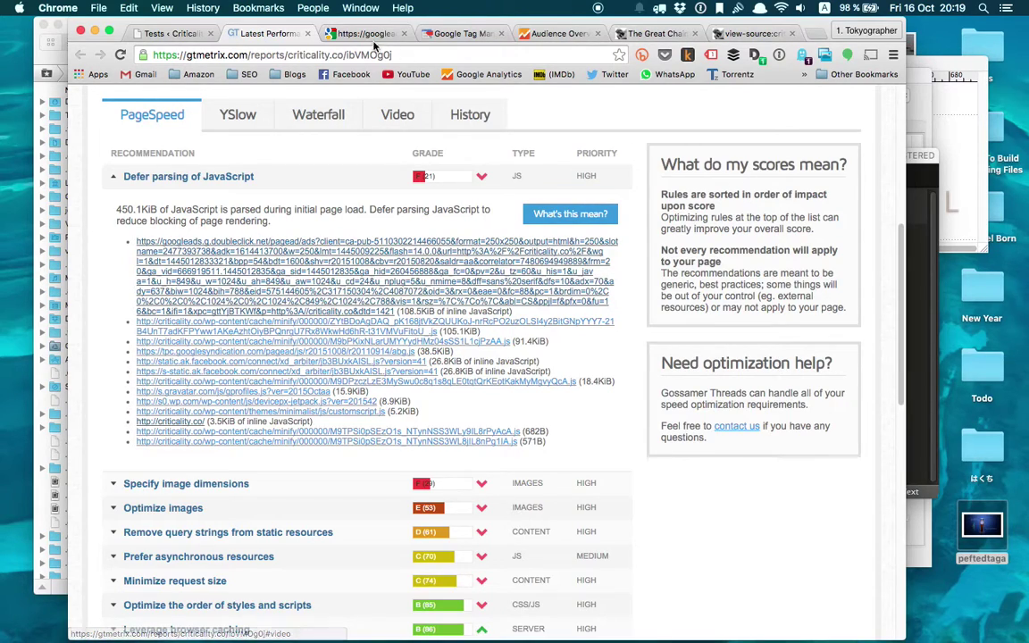
click(364, 33)
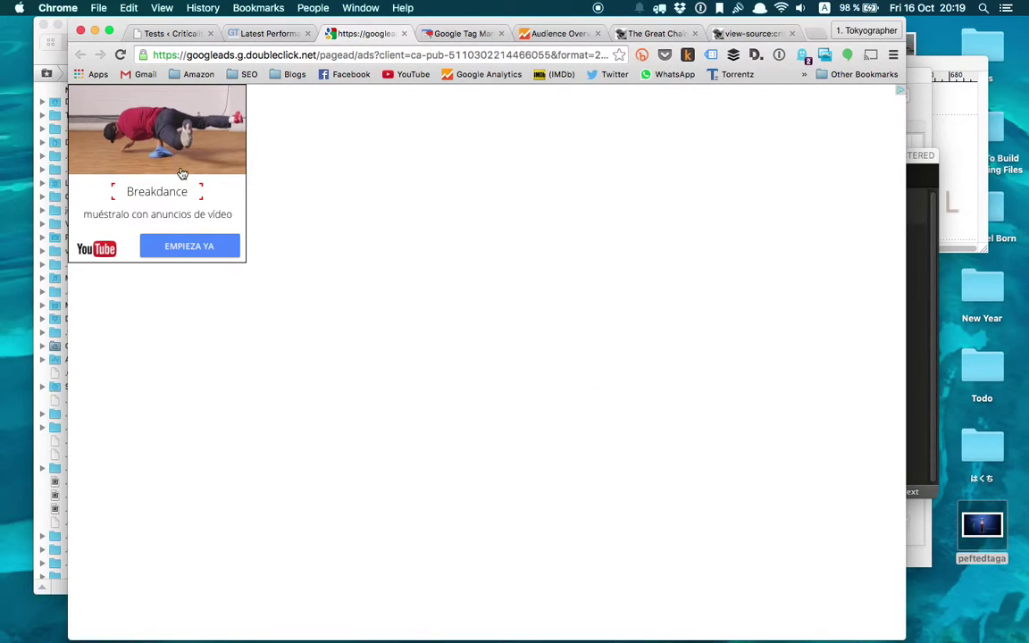
click(172, 33)
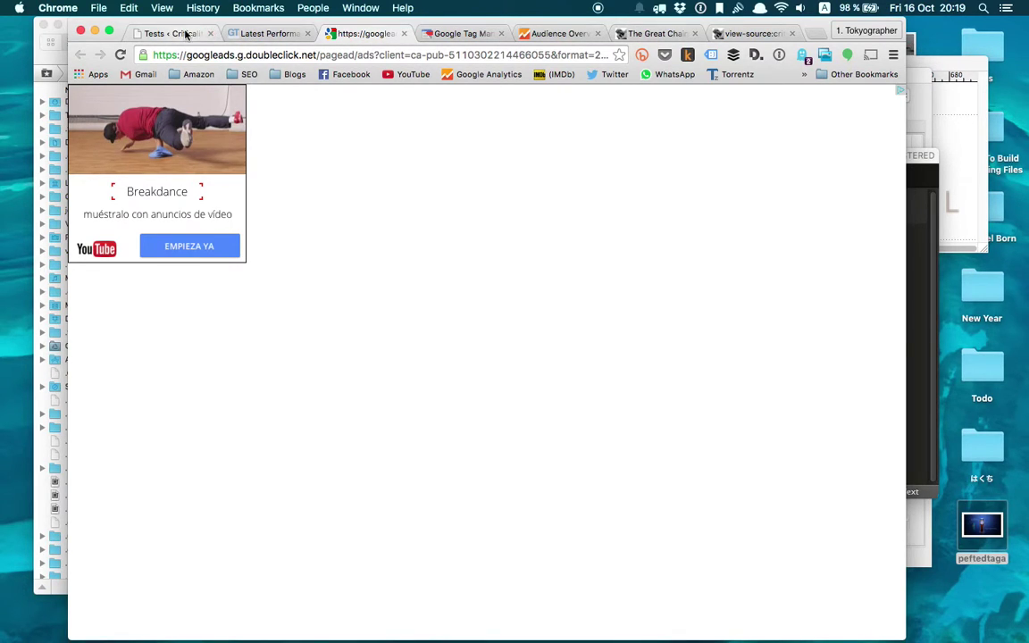
- Expand the "Specify image dimensions" recommendation and highlight its list of images missing width or height attributes
click(250, 33)
scroll(254, 407, down, 3)
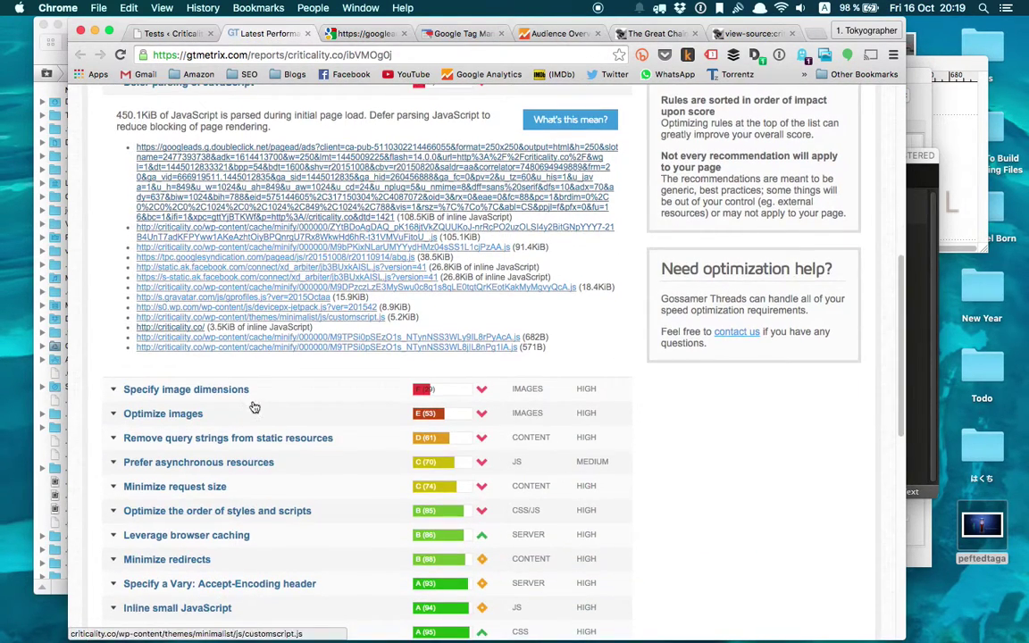
click(197, 391)
scroll(358, 416, down, 3)
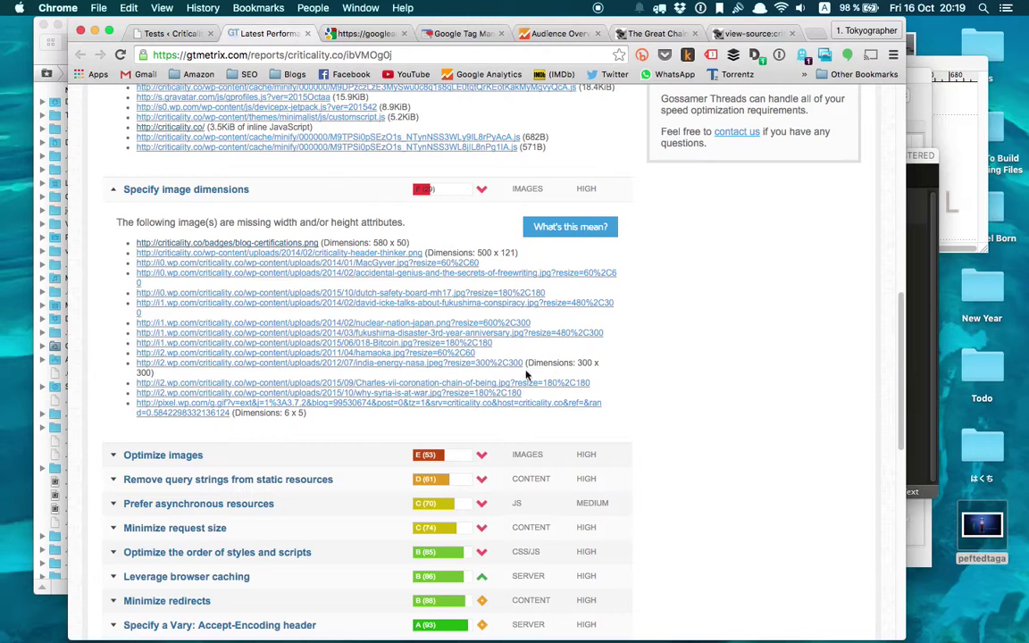
triple_click(116, 413)
drag(115, 413, 268, 232)
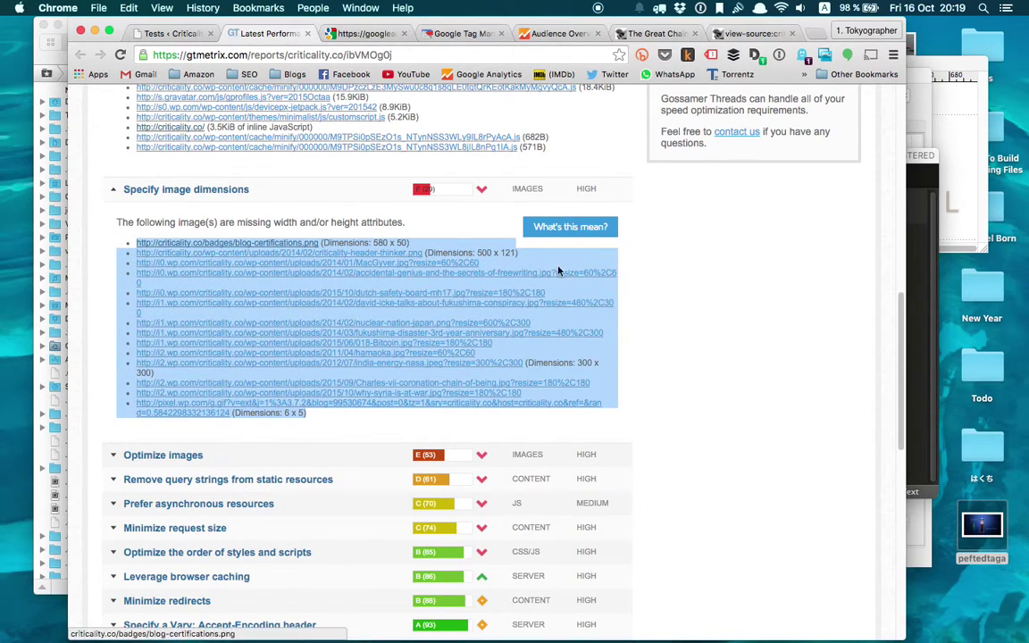
click(667, 291)
- Expand the "Optimize images" recommendation and examine the possible size savings, highlighting the value for social-rss.png
scroll(666, 300, down, 5)
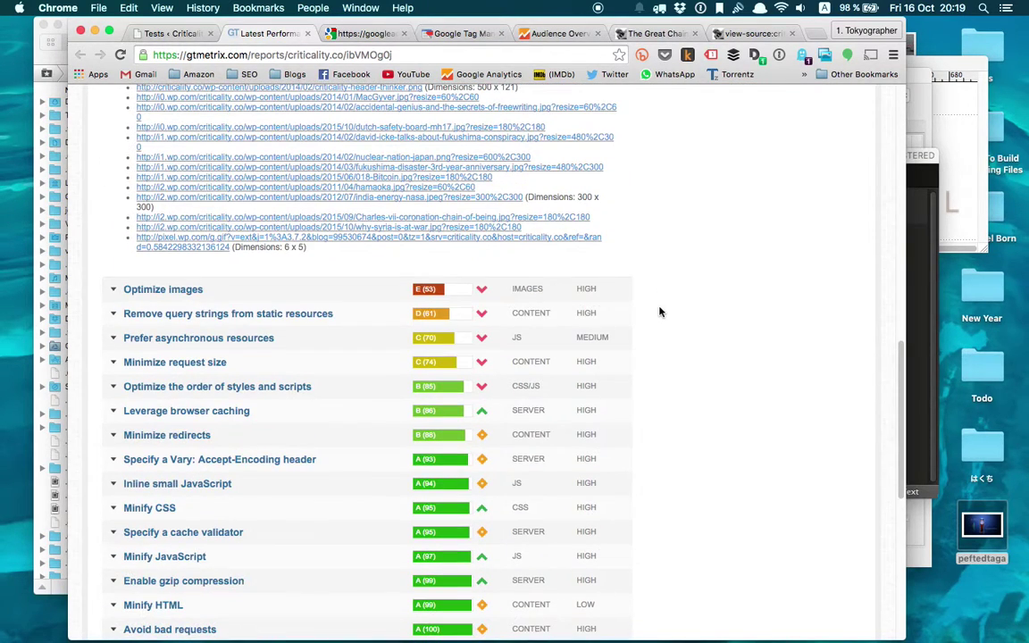
click(427, 290)
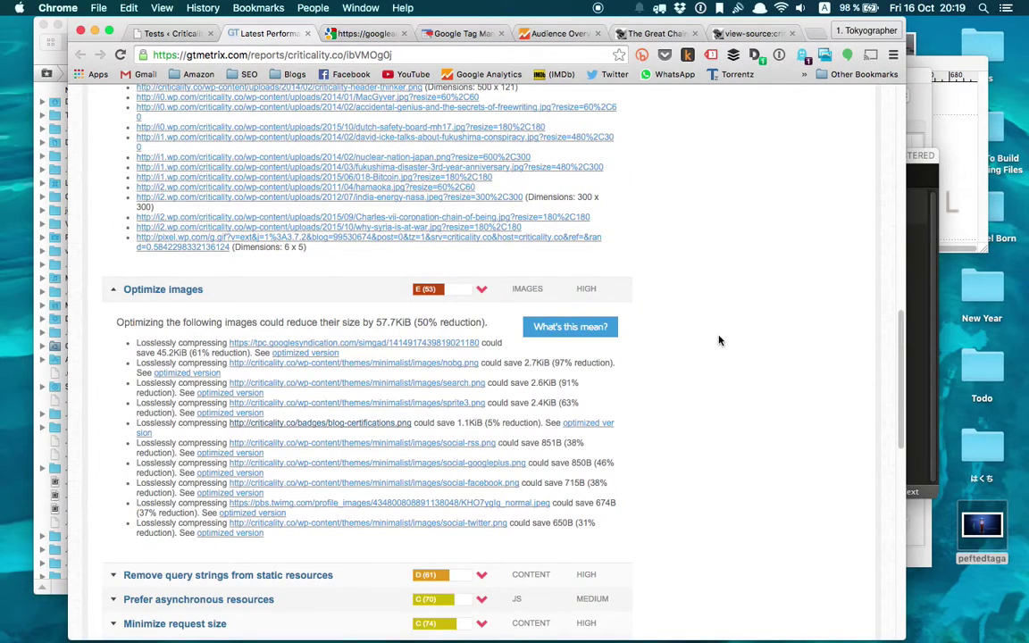
scroll(720, 340, down, 3)
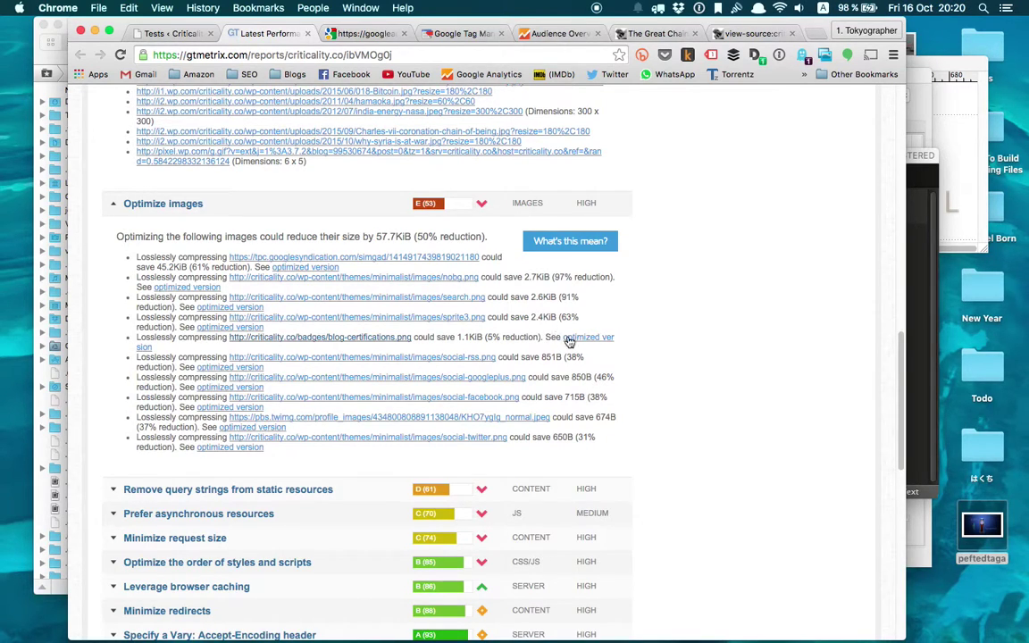
double_click(551, 358)
scroll(630, 427, down, 1)
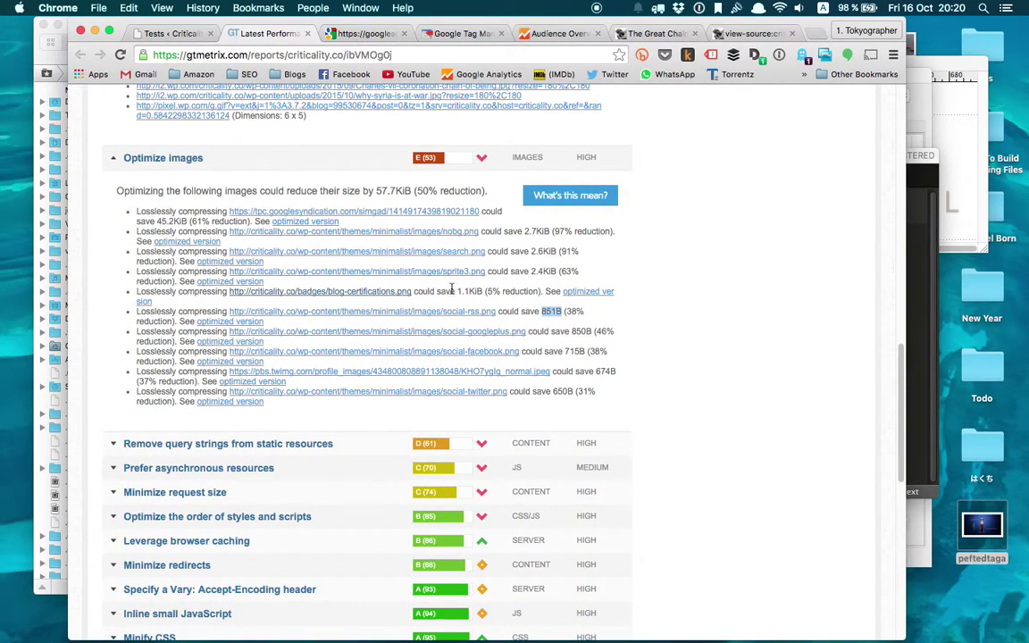
- Look through the remaining PageSpeed recommendations and their grades down to the end of the list
scroll(640, 379, down, 6)
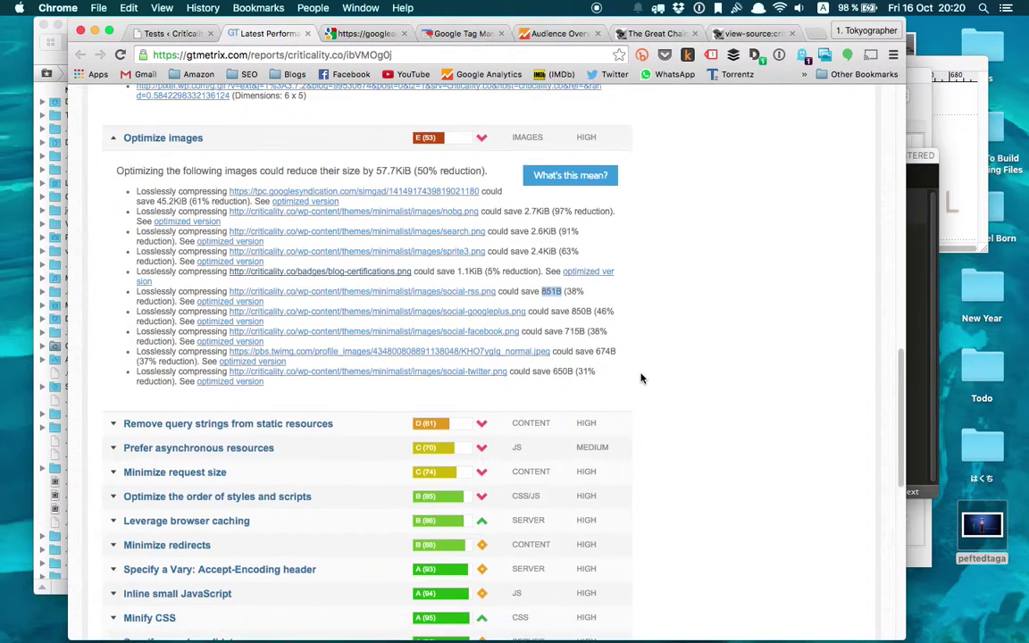
scroll(641, 379, down, 3)
scroll(641, 379, down, 2)
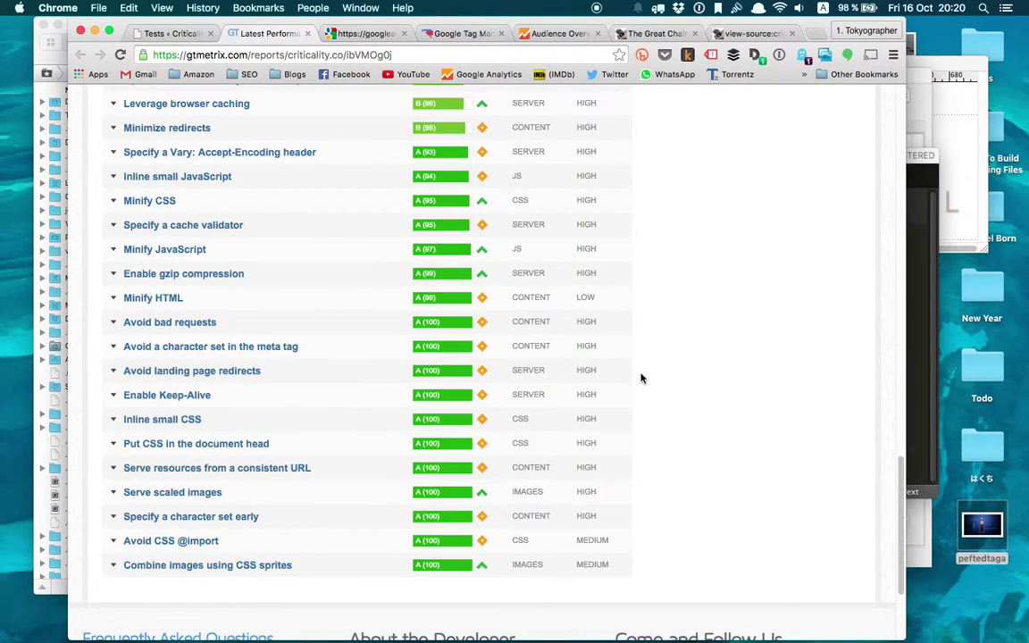
scroll(641, 379, up, 3)
scroll(641, 379, down, 4)
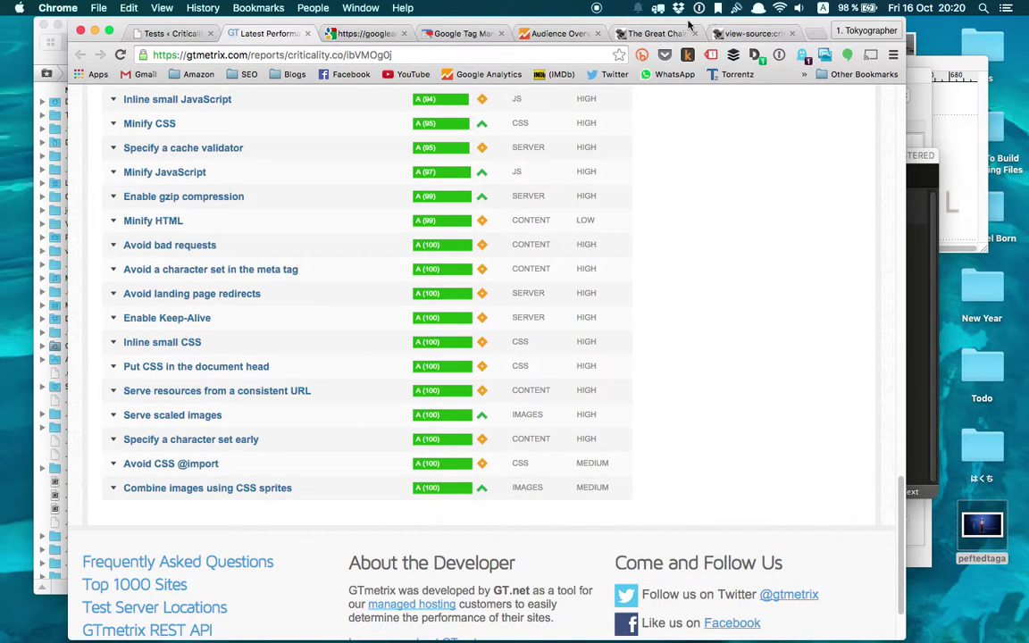
- Revisit "The Great Chain of Being" post and the GTmetrix tests page, and return to the detailed report
click(635, 33)
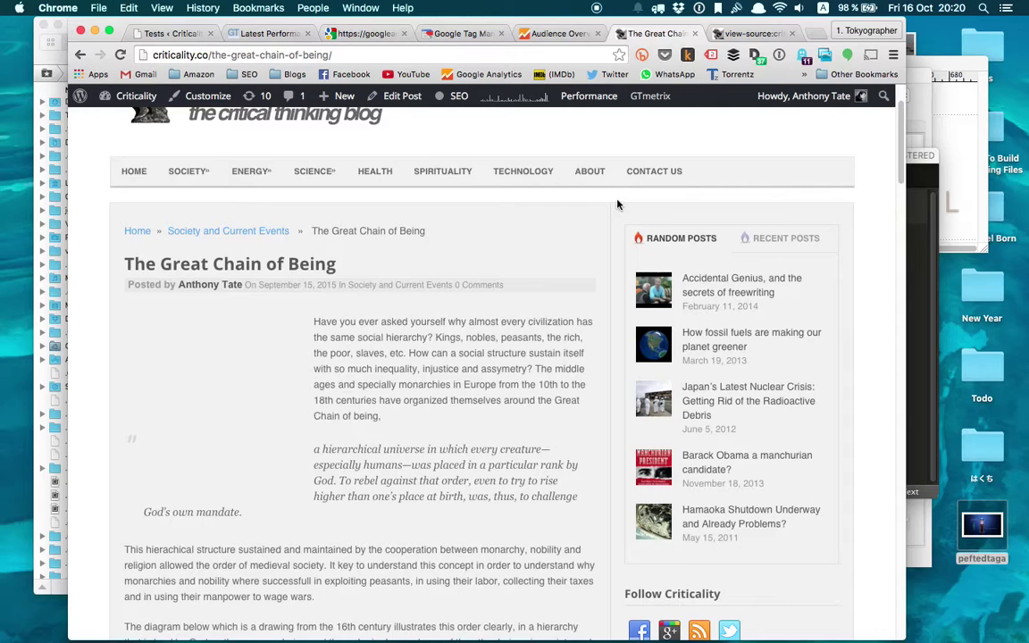
click(177, 37)
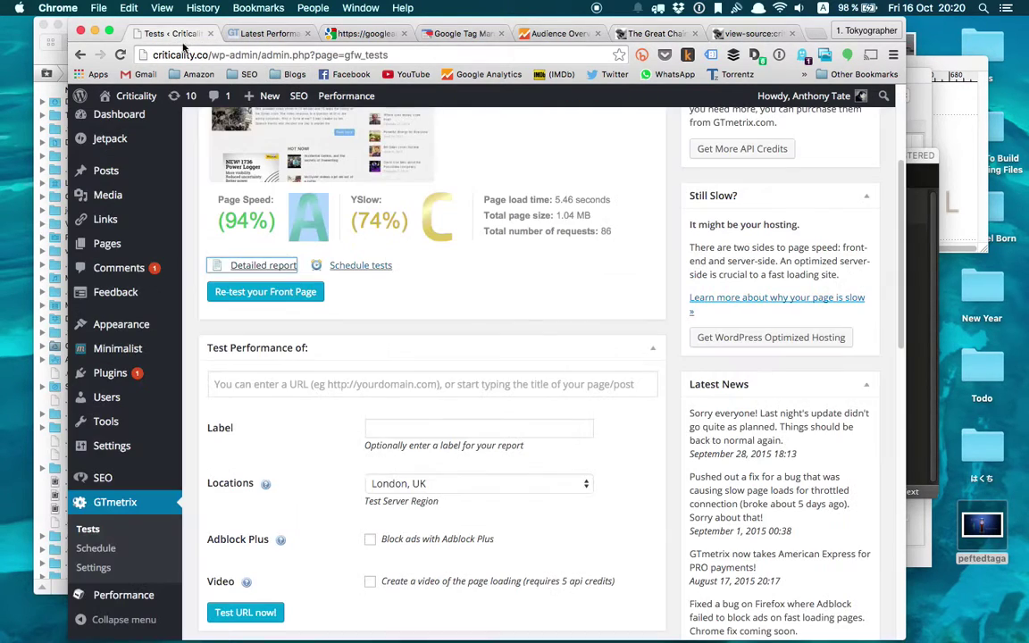
click(268, 33)
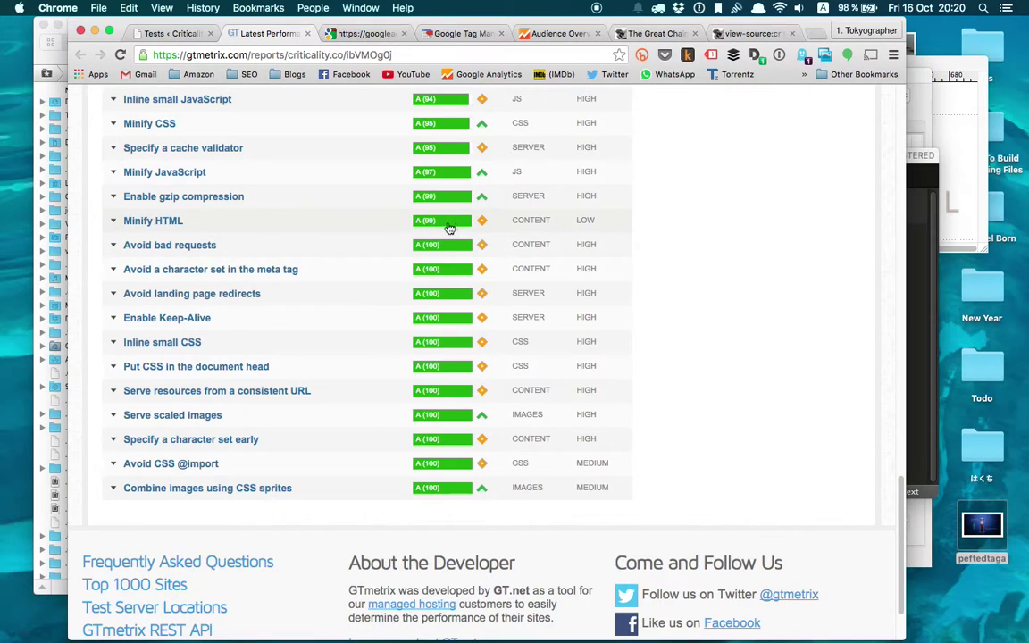
scroll(444, 228, up, 1)
scroll(447, 231, up, 2)
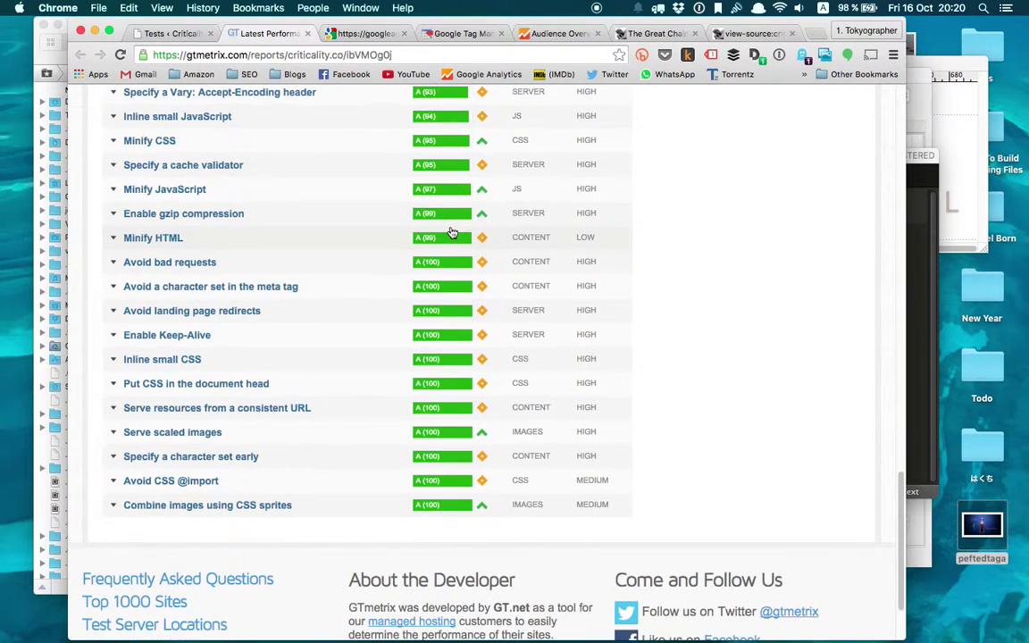
scroll(435, 205, up, 4)
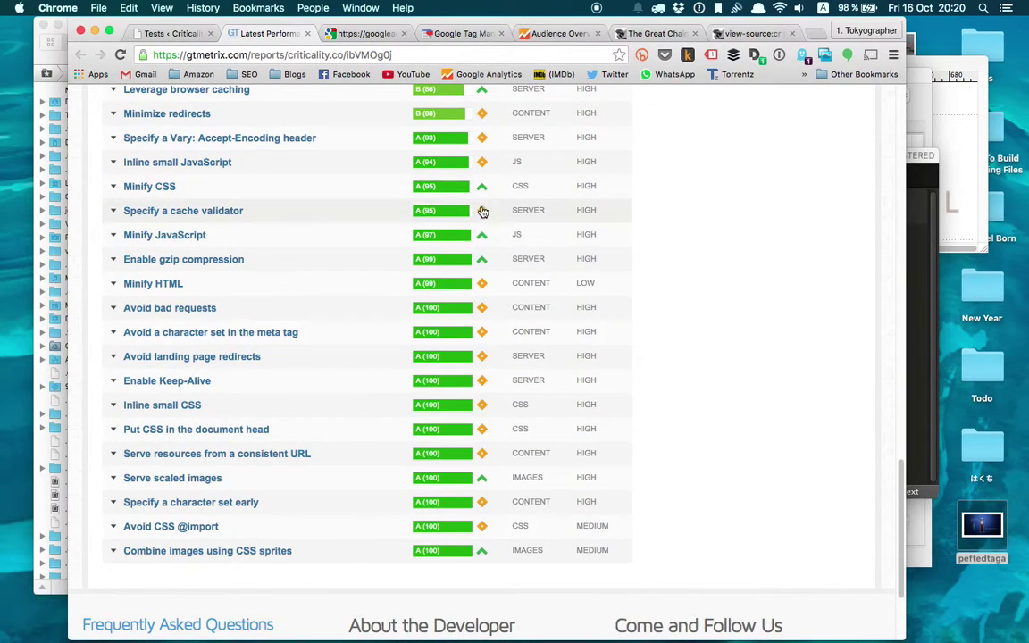
scroll(483, 210, up, 3)
scroll(485, 212, down, 5)
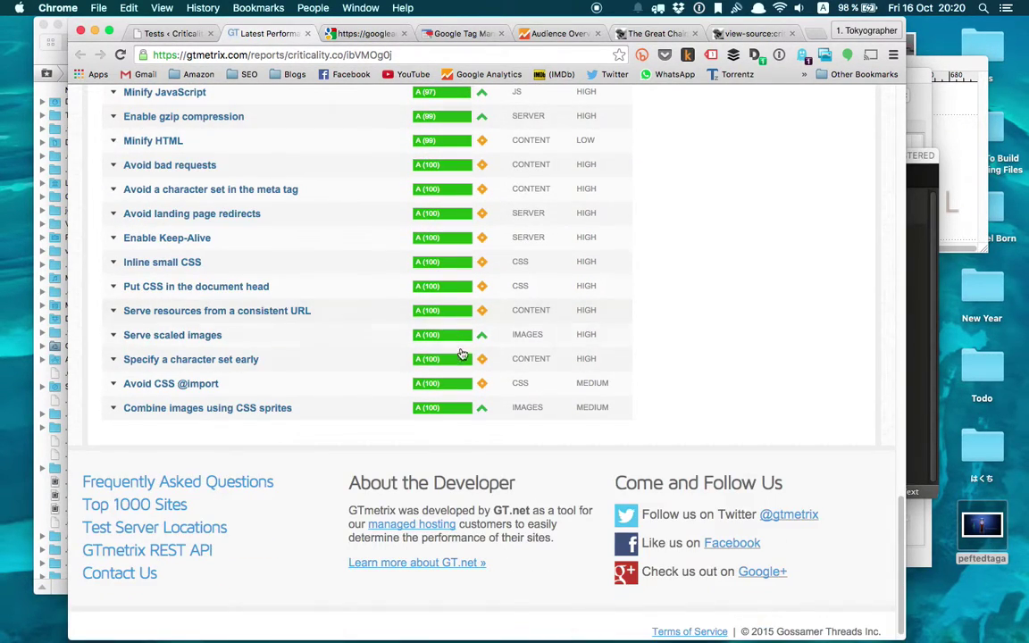
click(251, 408)
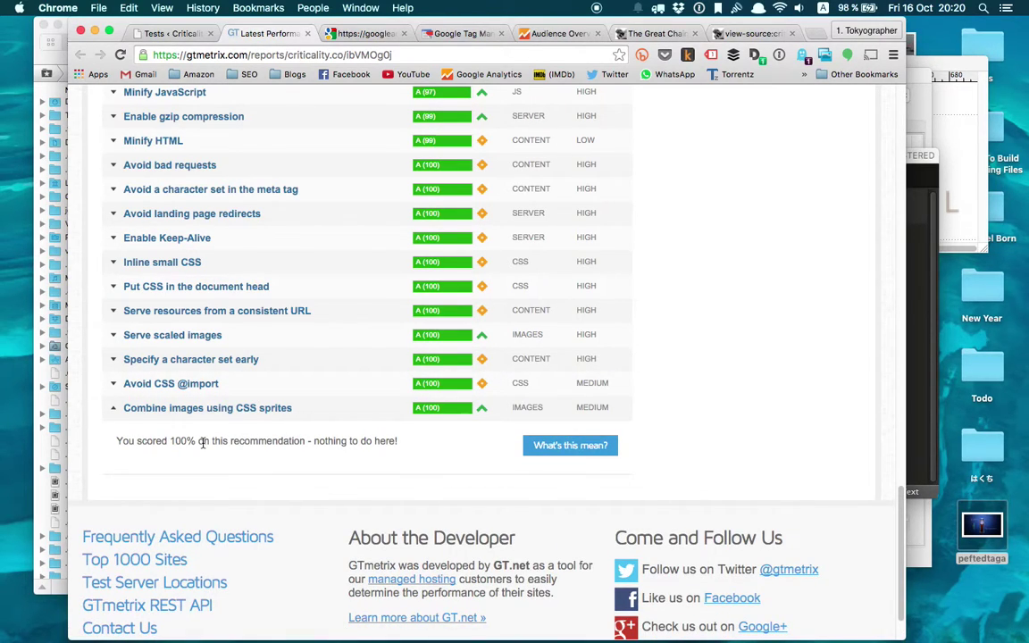
click(243, 383)
scroll(323, 340, up, 10)
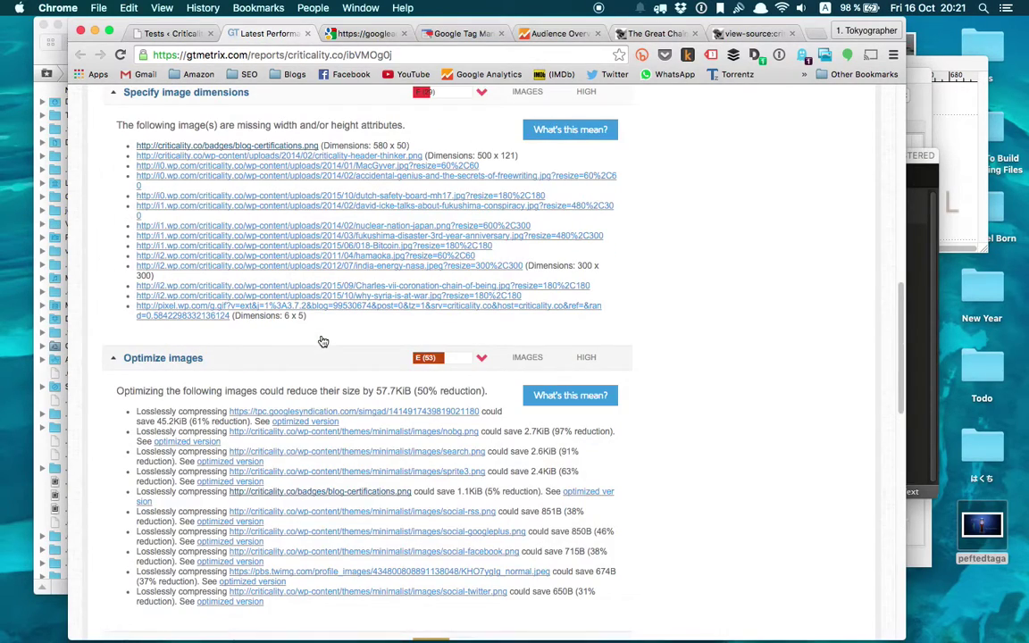
- Review the expanded recommendations again and return to the performance scores and page details of the criticality.co report
scroll(323, 341, up, 15)
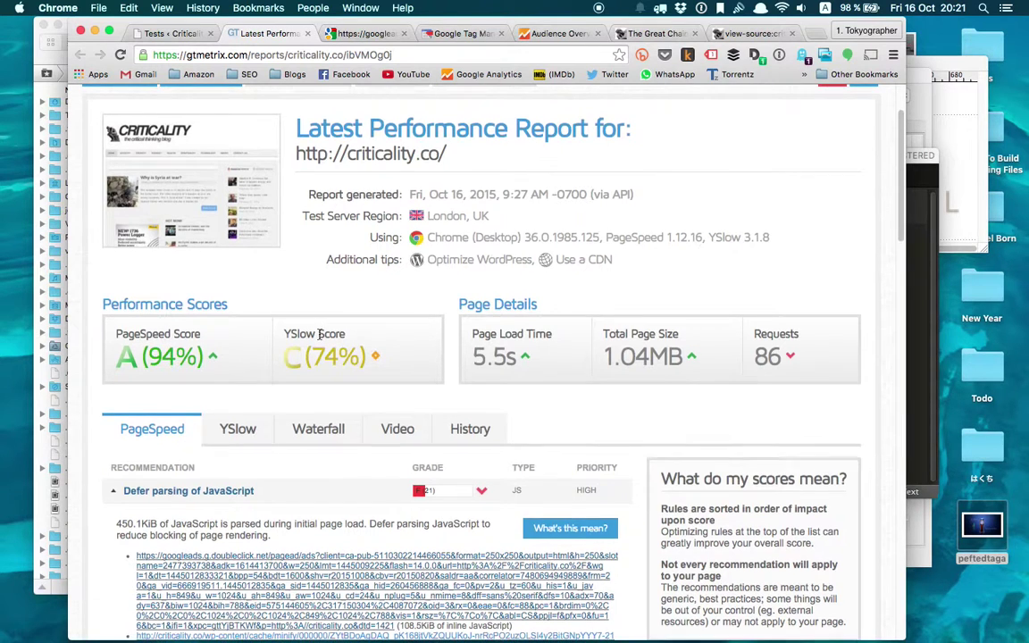
scroll(319, 334, down, 5)
scroll(319, 334, up, 4)
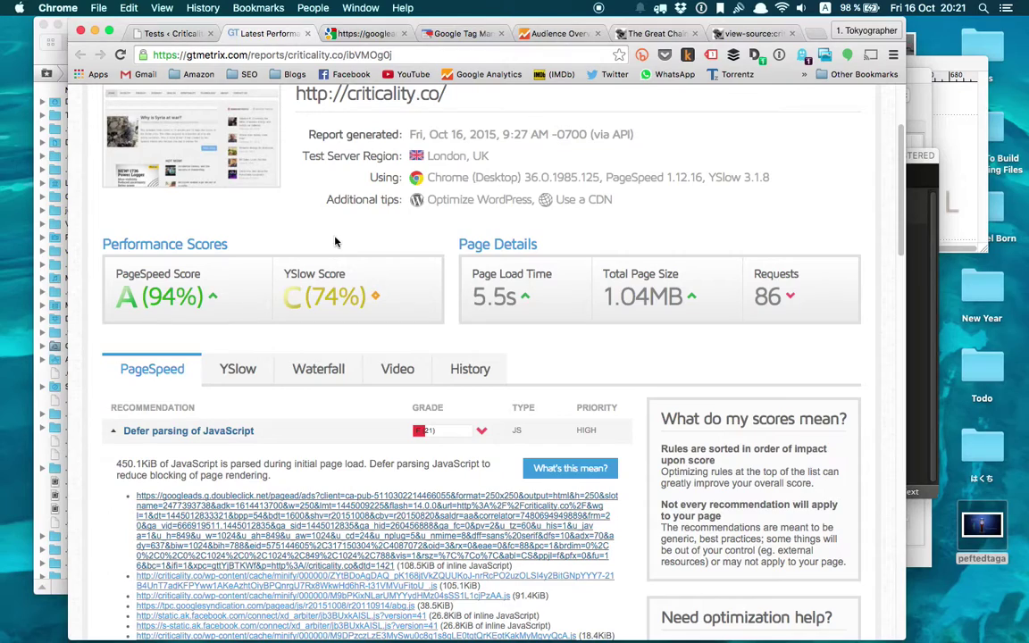
scroll(250, 349, down, 10)
scroll(221, 308, up, 10)
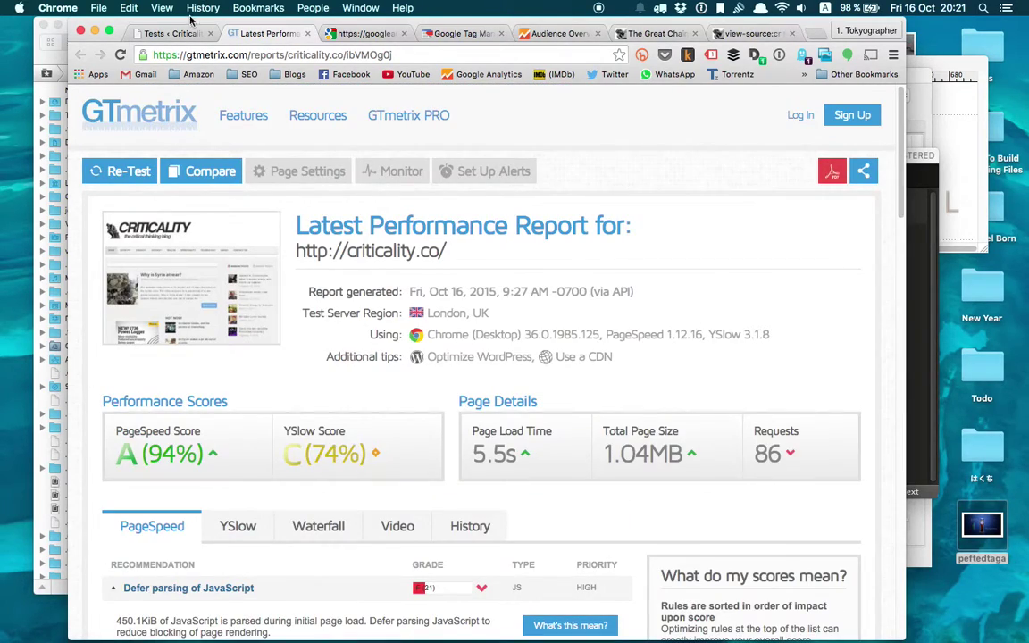
- Return to the WordPress GTmetrix tests page and look through the list of past criticality.co tests
click(164, 33)
scroll(305, 316, down, 18)
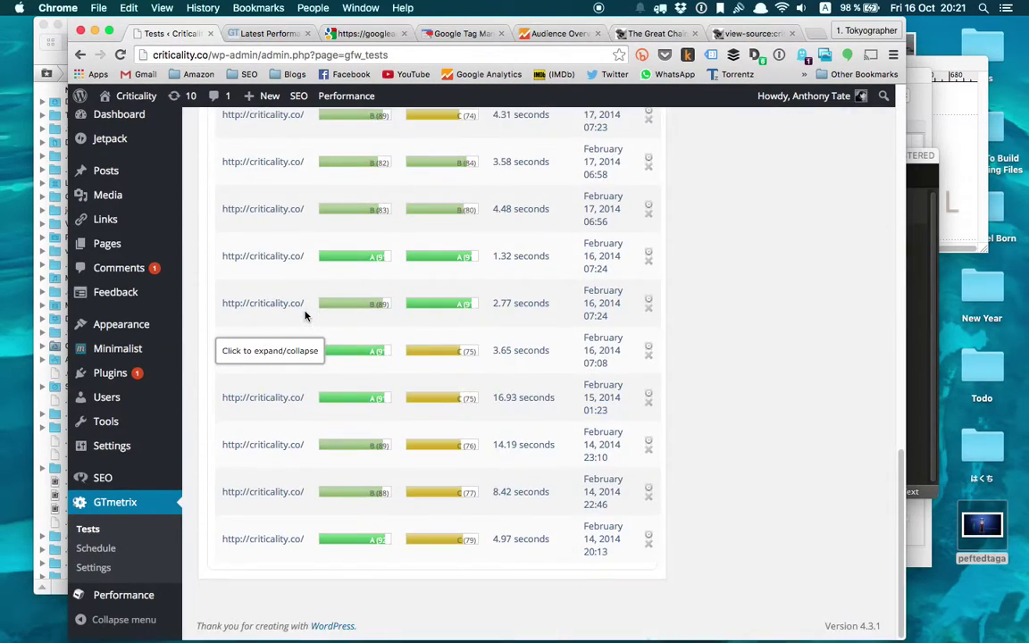
scroll(306, 315, up, 8)
- Open the site's installed plugins list and review its active and inactive plugins from Akismet through WordPress Backup to Dropbox
click(138, 388)
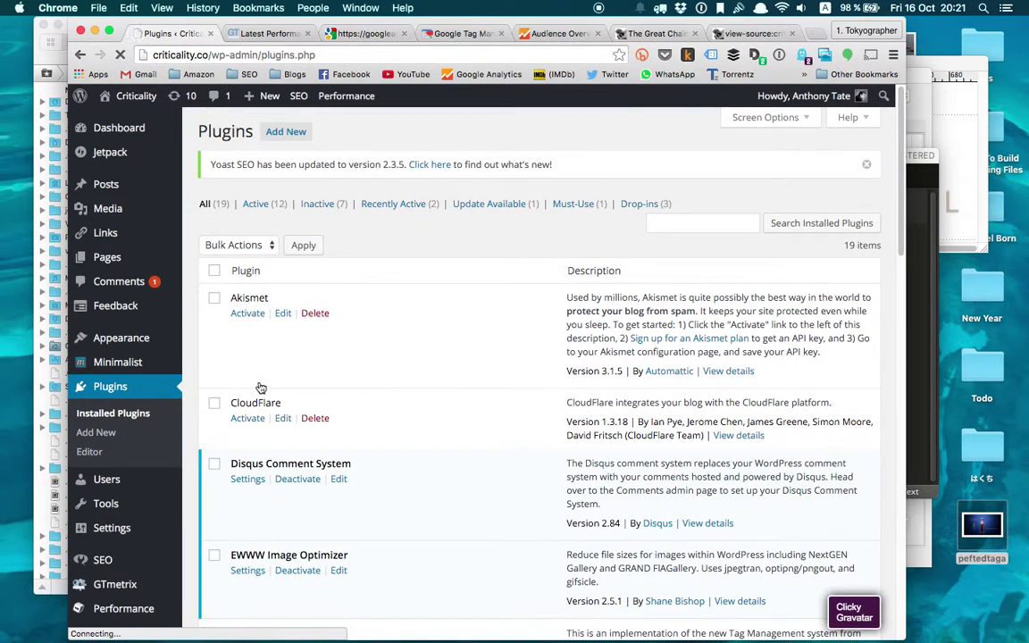
scroll(427, 373, down, 3)
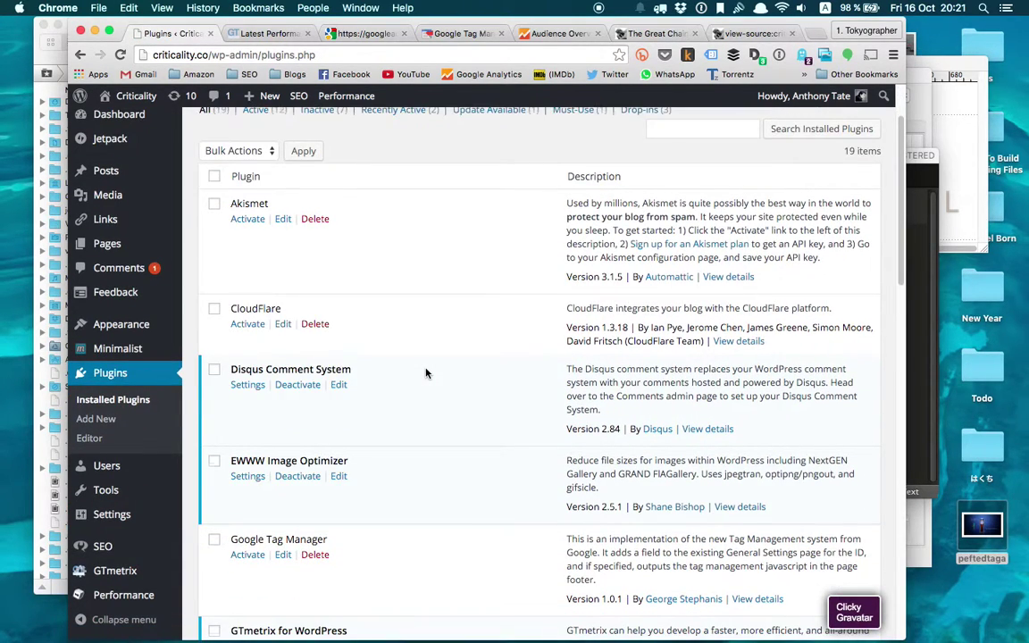
scroll(427, 374, down, 3)
scroll(427, 373, down, 5)
scroll(426, 373, down, 5)
scroll(426, 373, up, 5)
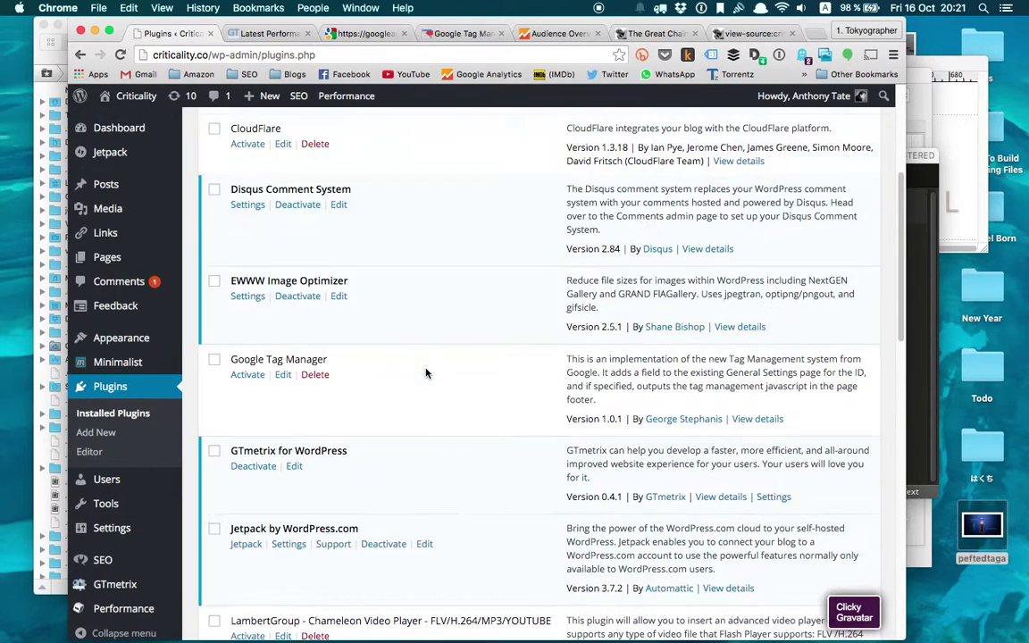
scroll(426, 373, up, 4)
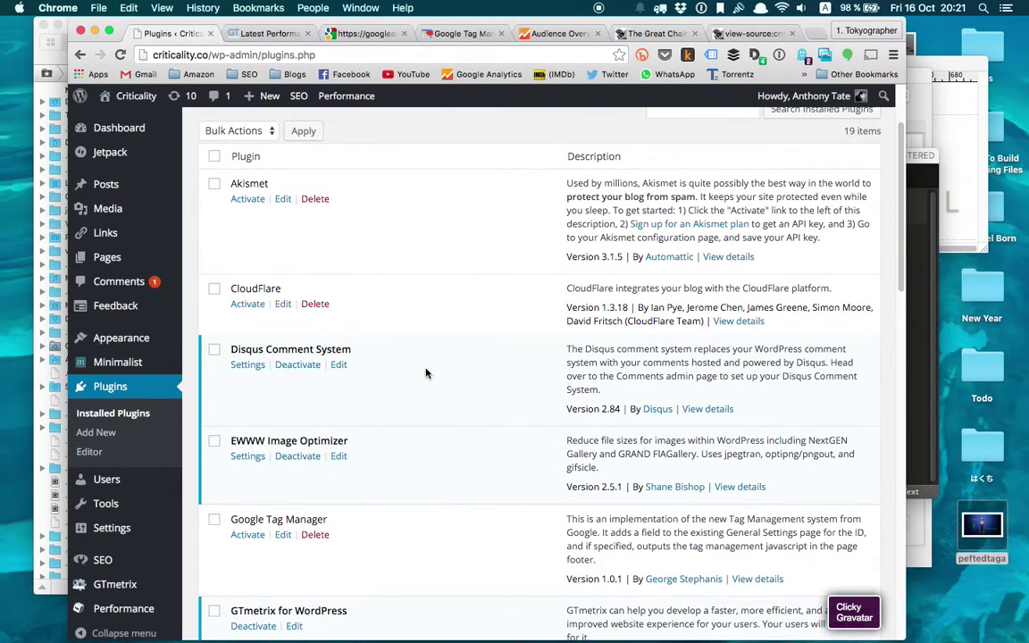
scroll(427, 374, down, 8)
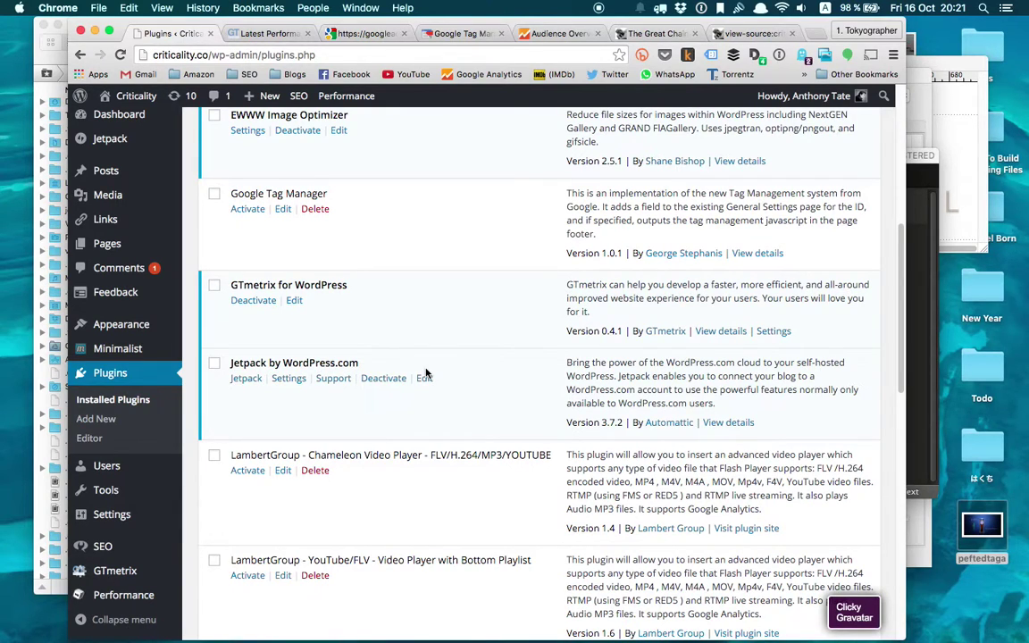
scroll(481, 388, down, 10)
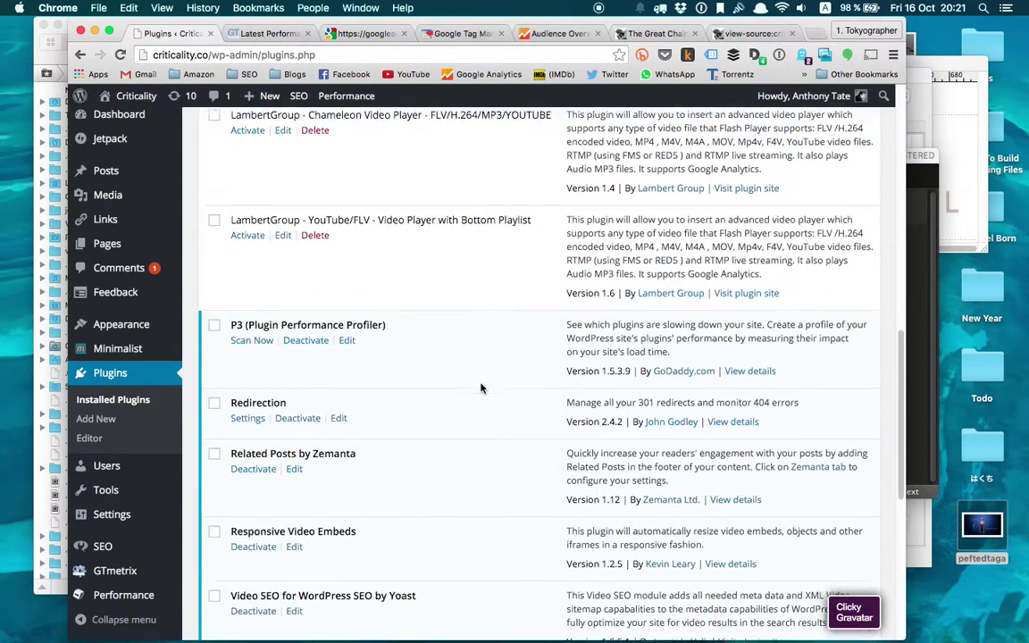
scroll(481, 387, down, 2)
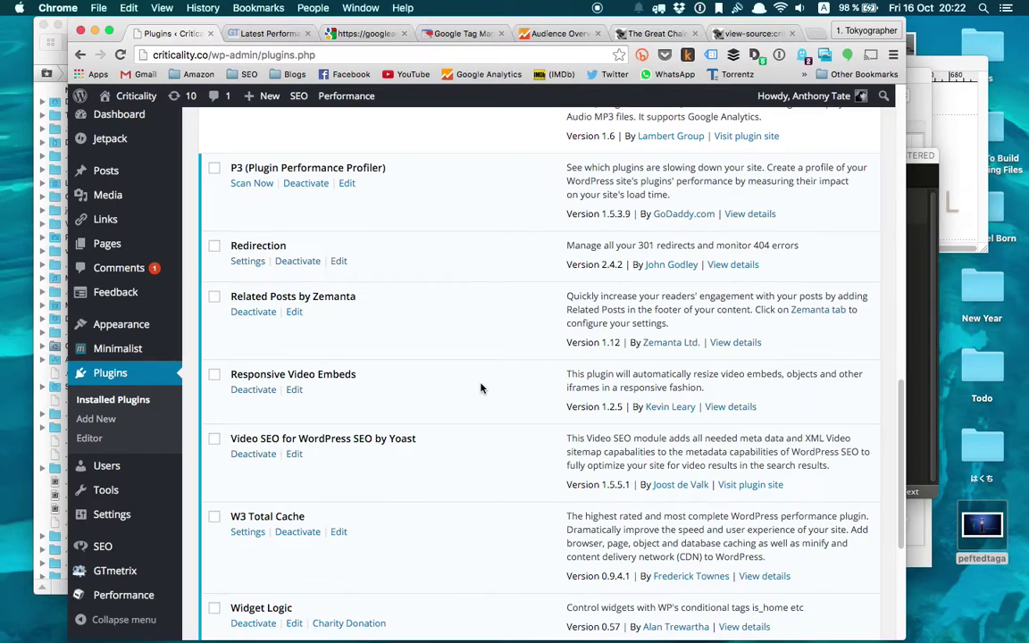
scroll(481, 388, down, 3)
scroll(480, 388, up, 5)
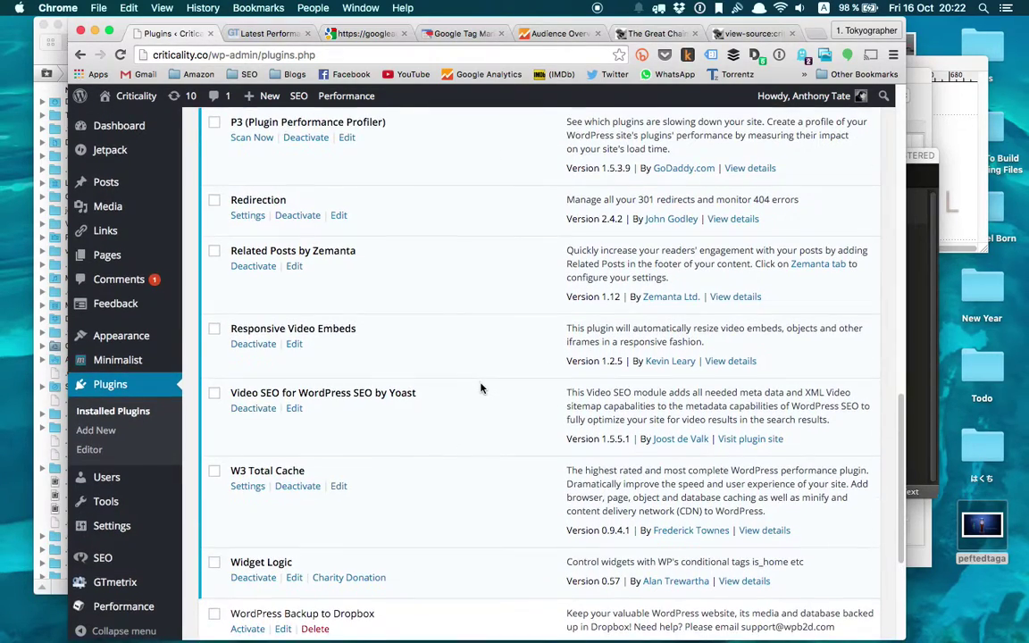
scroll(481, 388, up, 2)
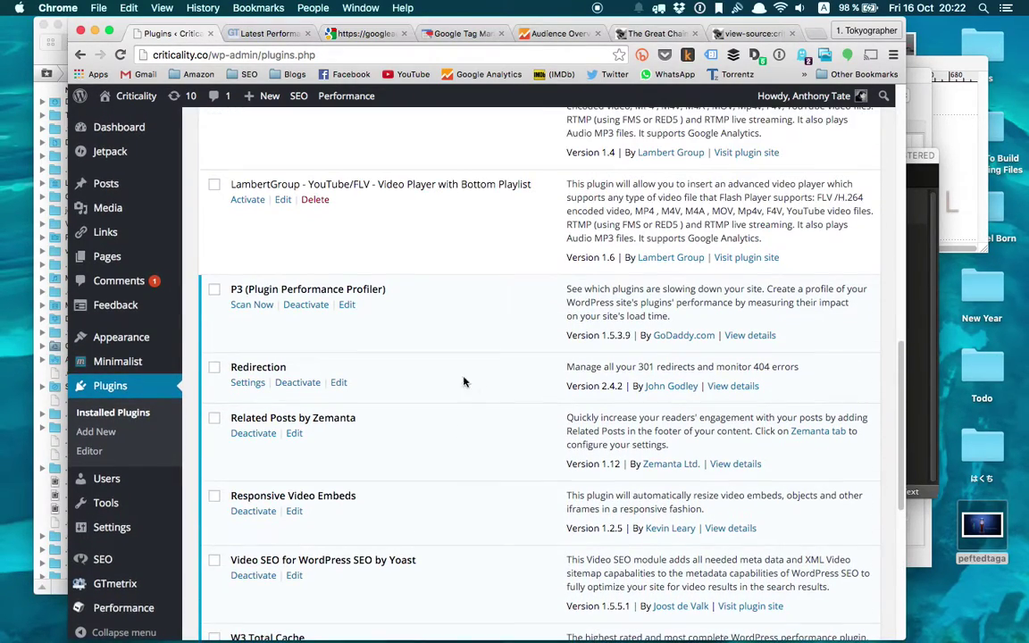
- Open the scan page of P3 (Plugin Performance Profiler) and examine the Runtime by Plugin chart, inspecting the W3 Total Cache slice
triple_click(257, 288)
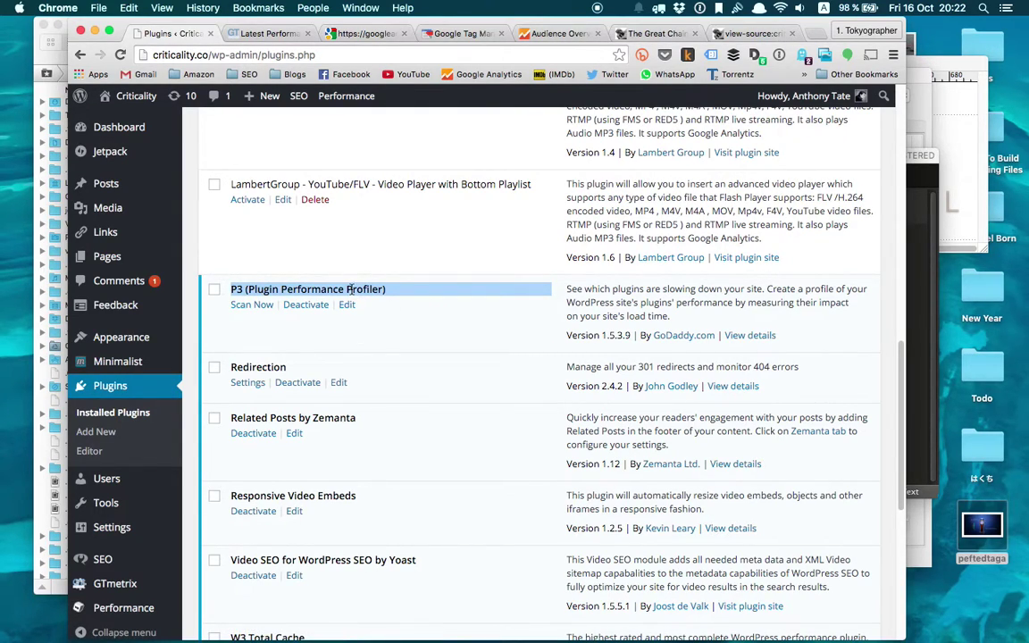
click(250, 305)
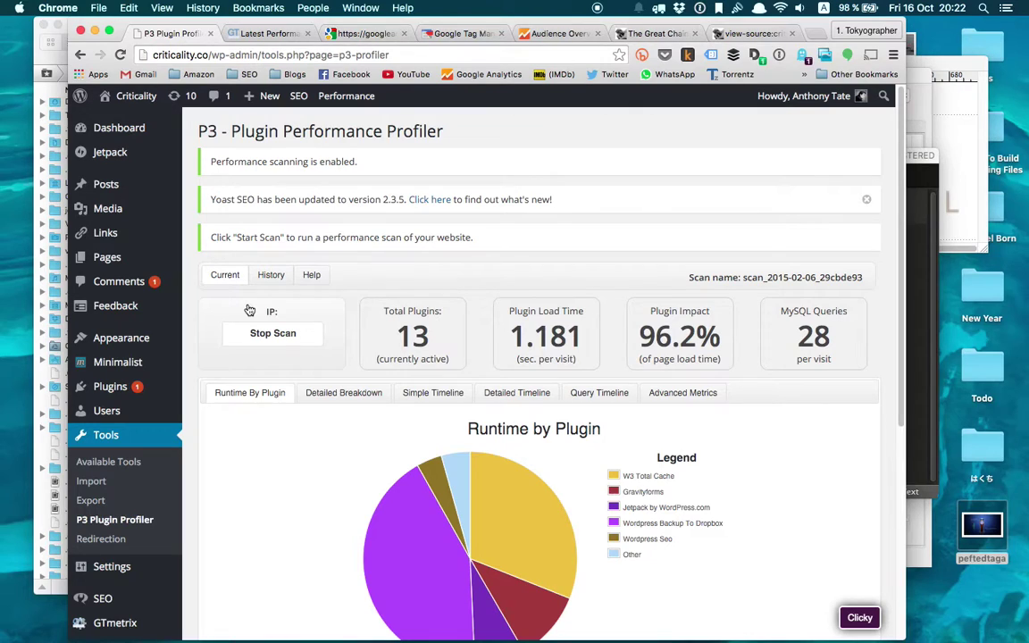
scroll(274, 281, down, 3)
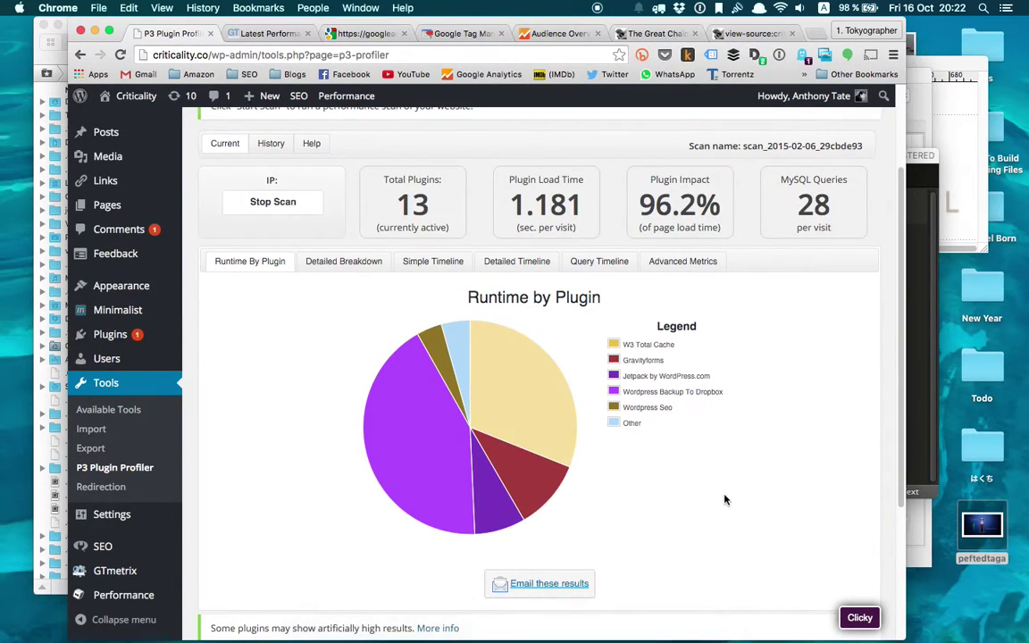
scroll(673, 462, down, 1)
scroll(673, 463, down, 2)
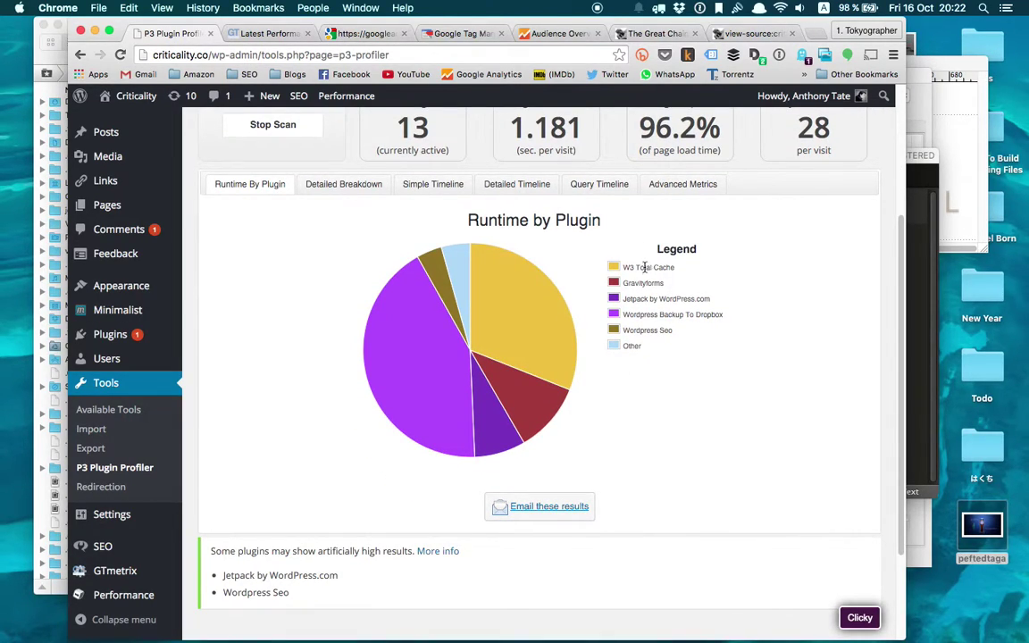
mouse_move(518, 312)
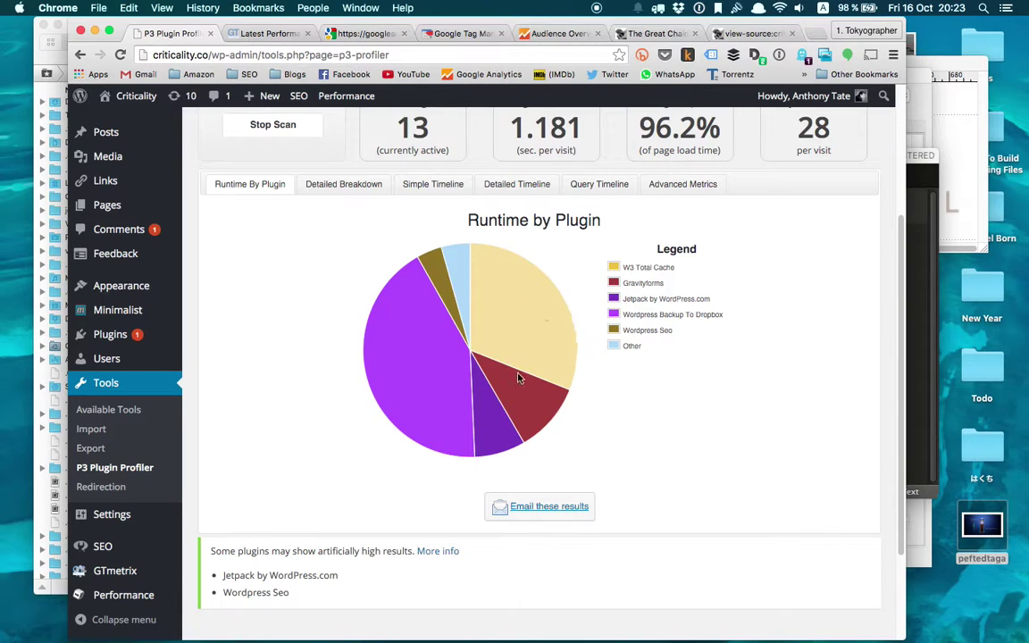
- Glance at "The Great Chain of Being" post and return to the profiler's Runtime by Plugin chart
click(657, 33)
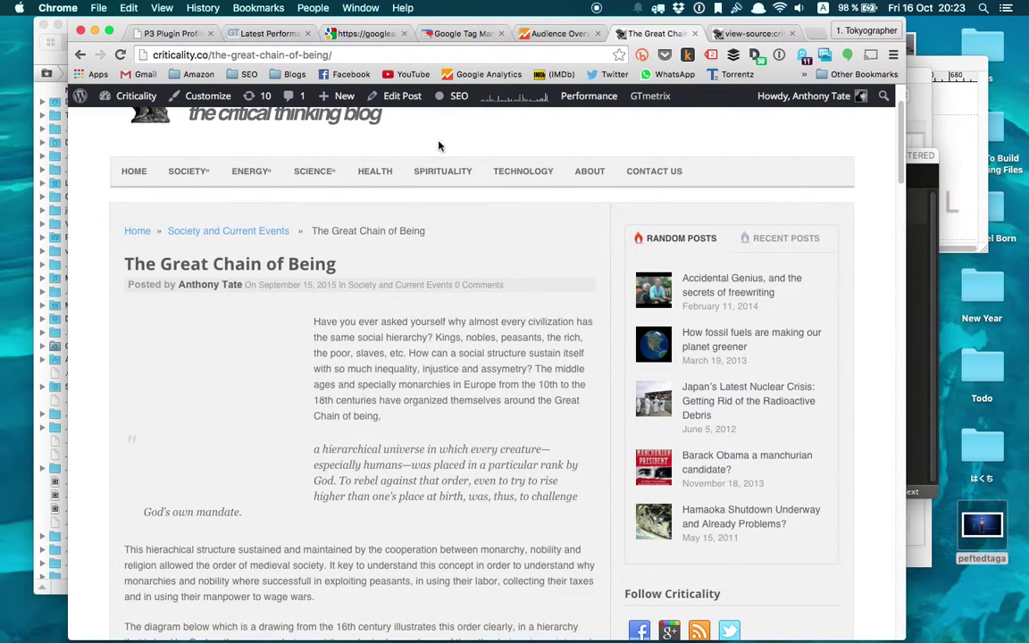
click(171, 35)
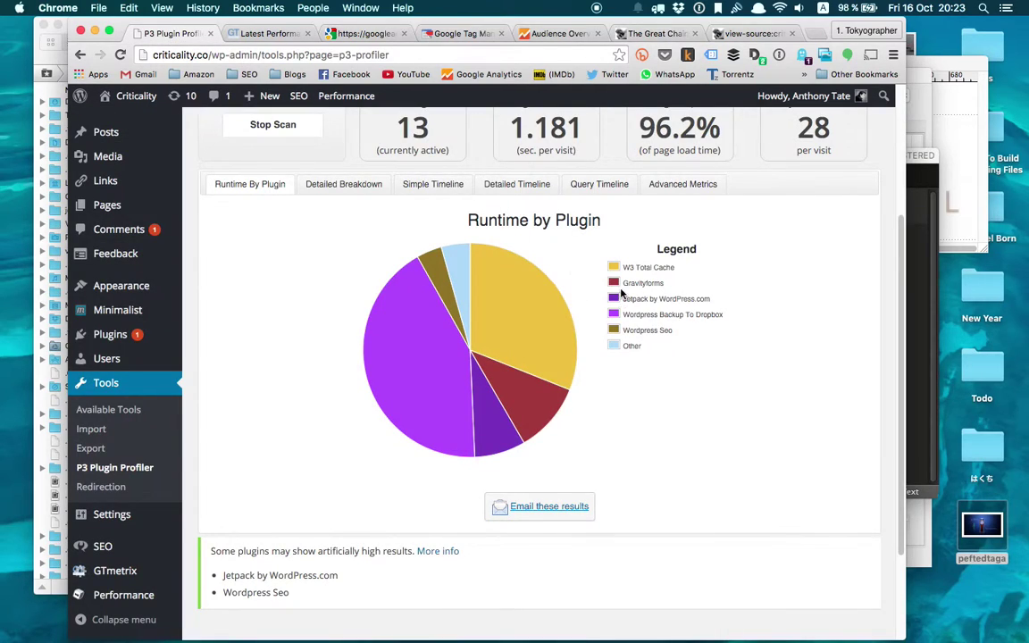
mouse_move(468, 302)
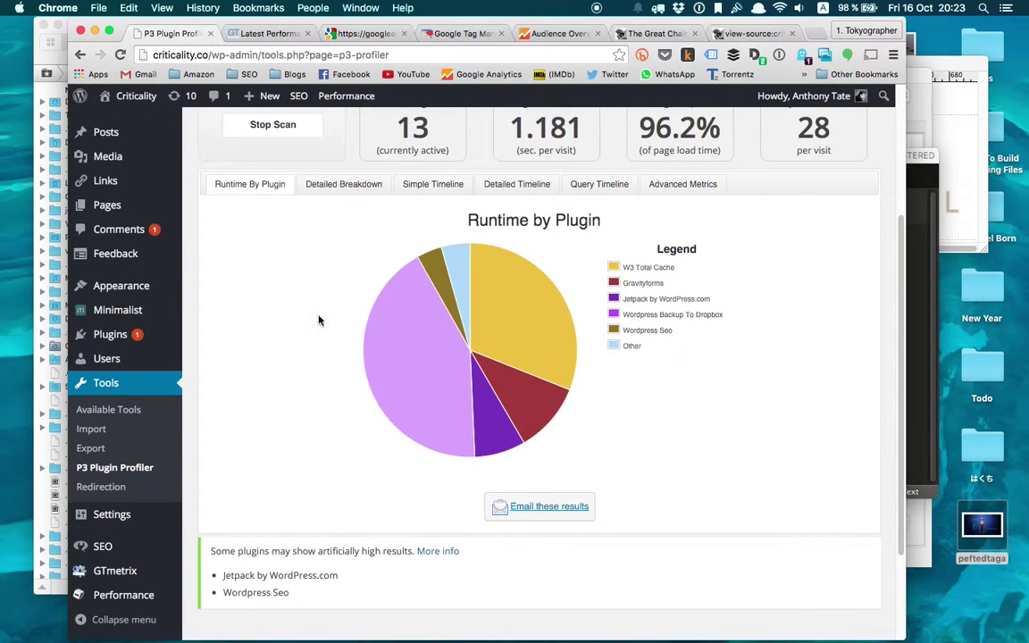
- Look through "The Great Chain of Being" post down to its Related Posts section, and open the blog's home page
click(638, 35)
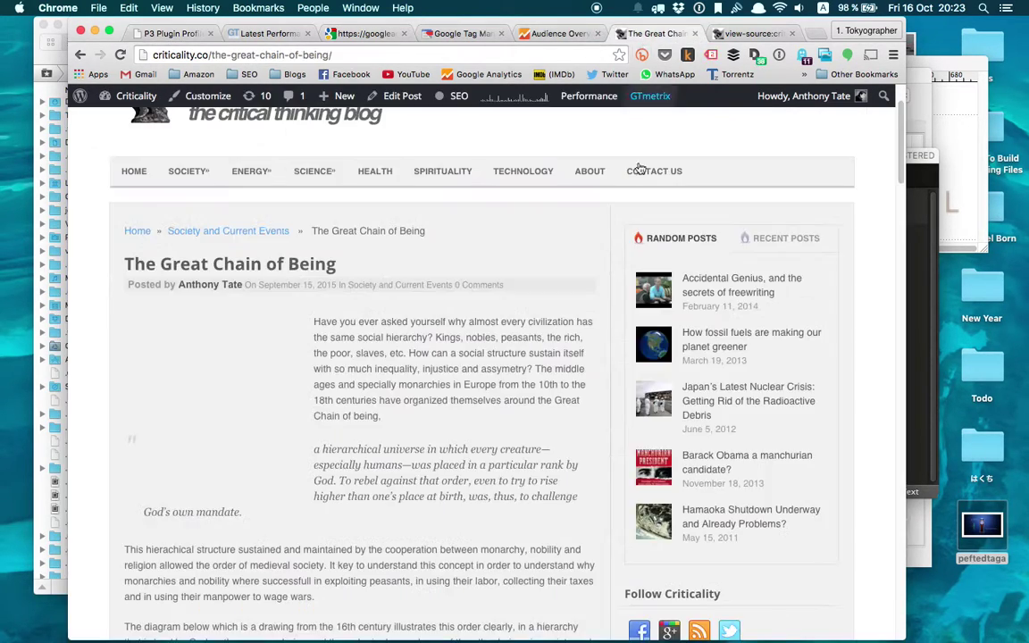
scroll(555, 317, down, 5)
scroll(556, 317, down, 15)
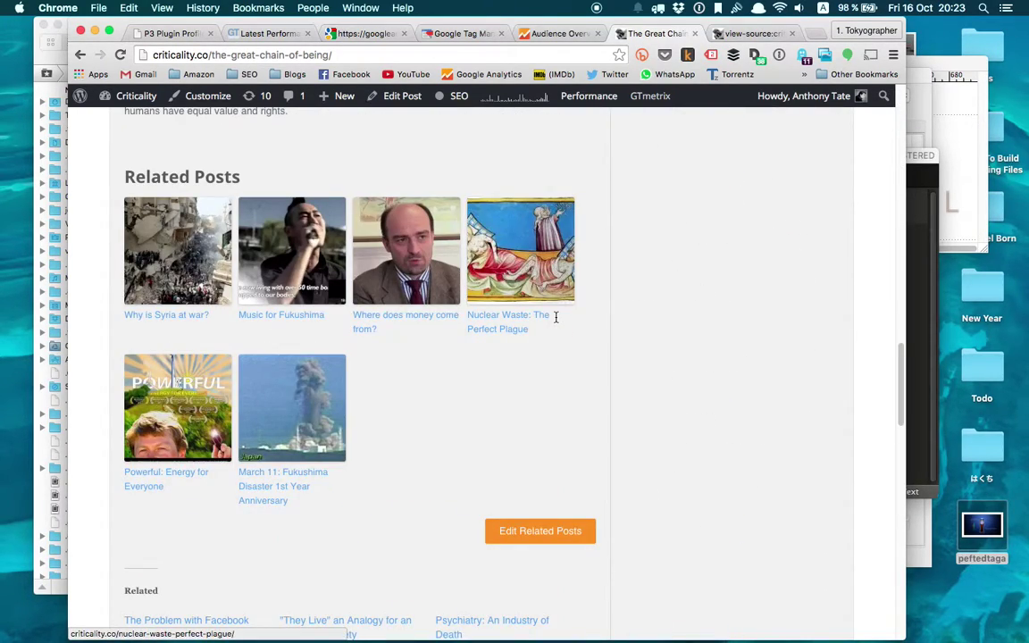
scroll(556, 317, up, 20)
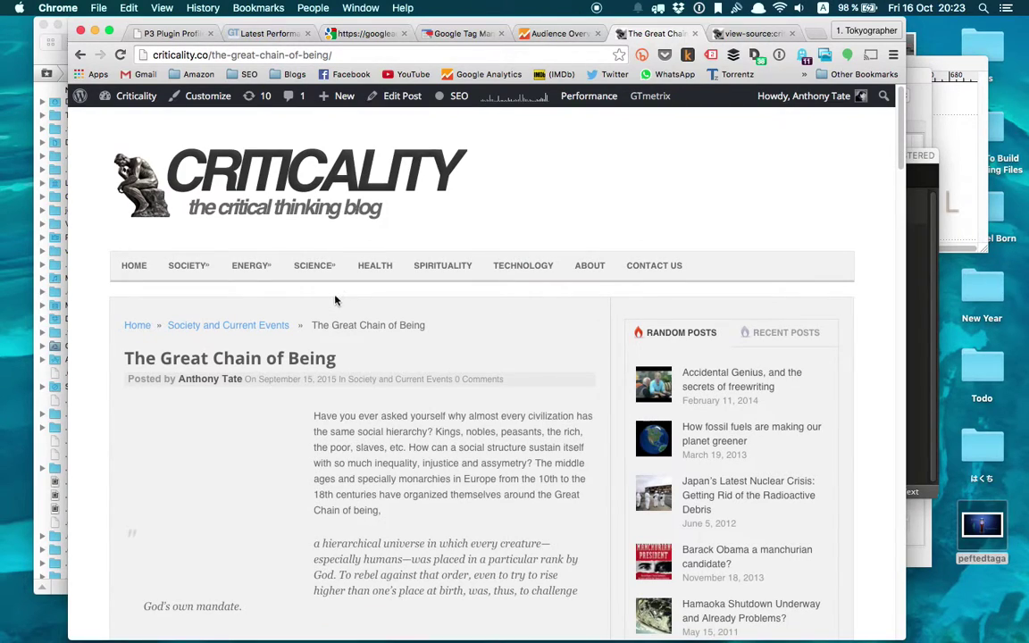
click(129, 268)
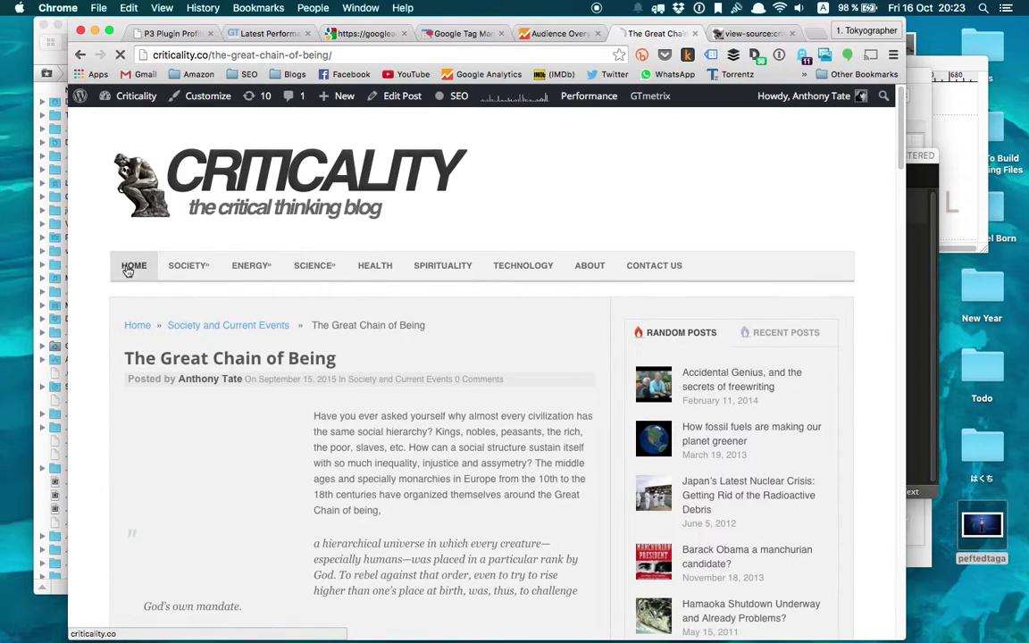
- Inspect the W3 Total Cache and Wordpress Backup To Dropbox slices in the profiler chart, highlighting the Dropbox and Gravityforms legend entries
click(179, 33)
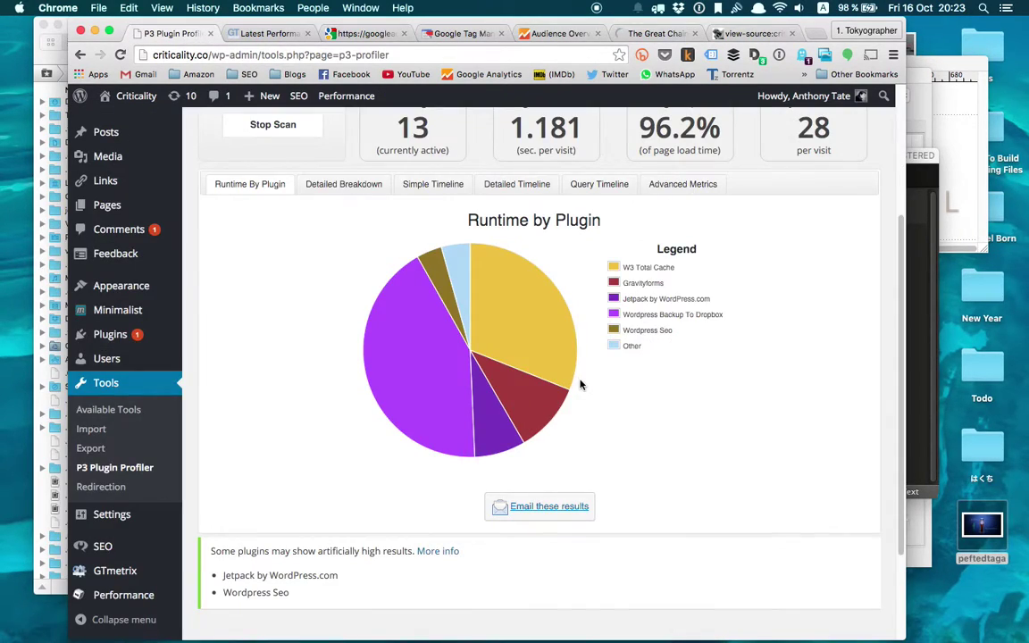
mouse_move(549, 339)
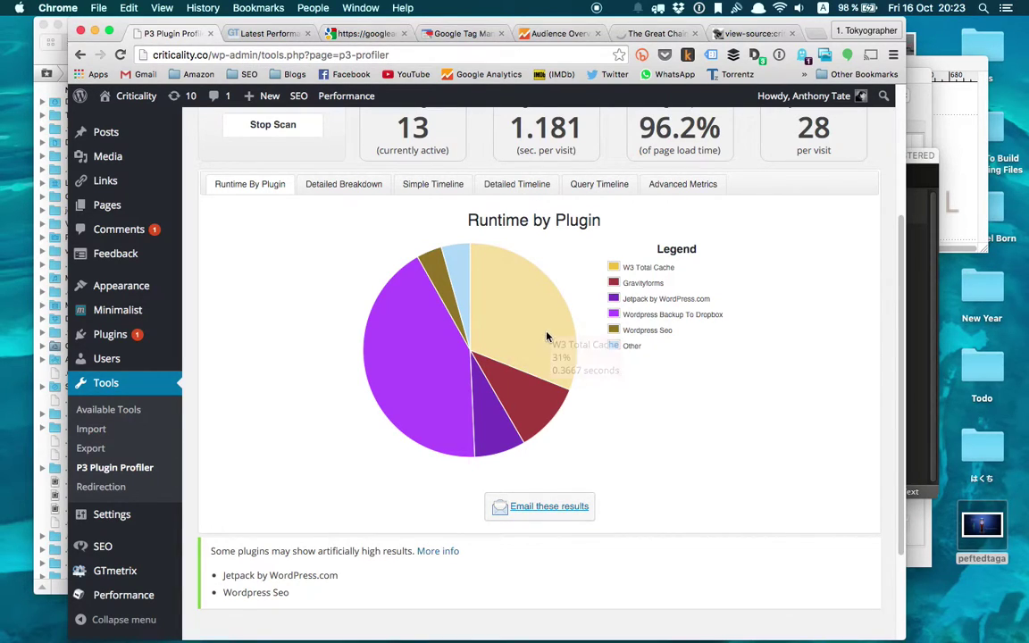
mouse_move(414, 344)
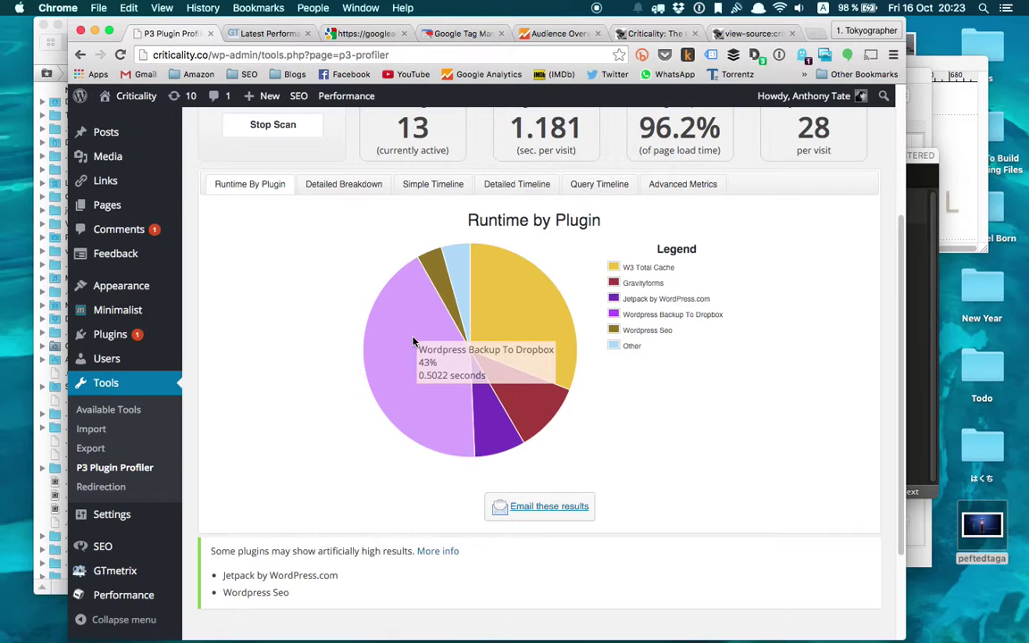
triple_click(682, 314)
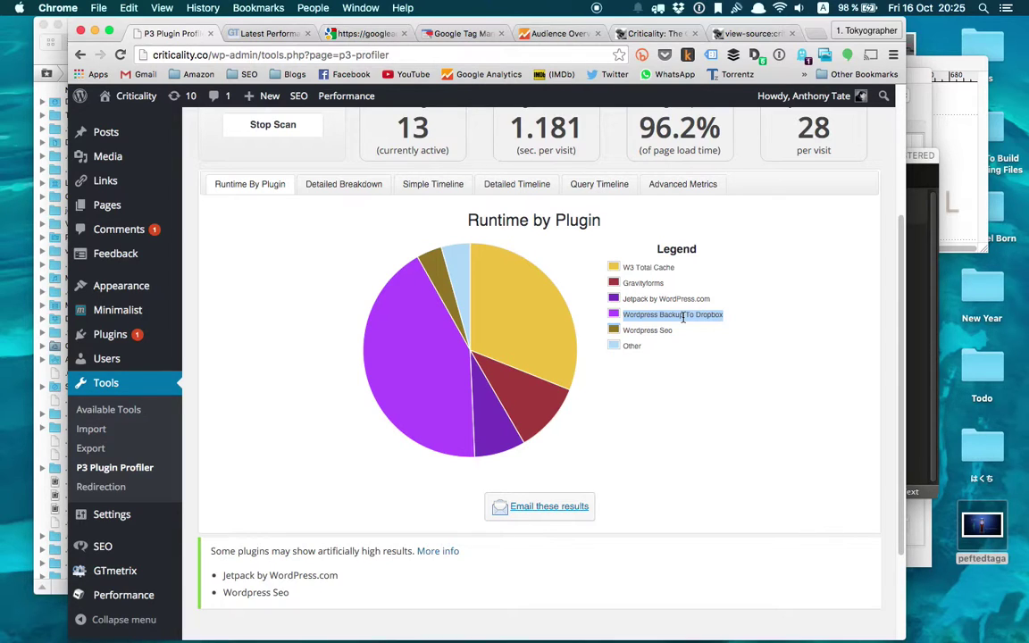
mouse_move(399, 351)
double_click(643, 283)
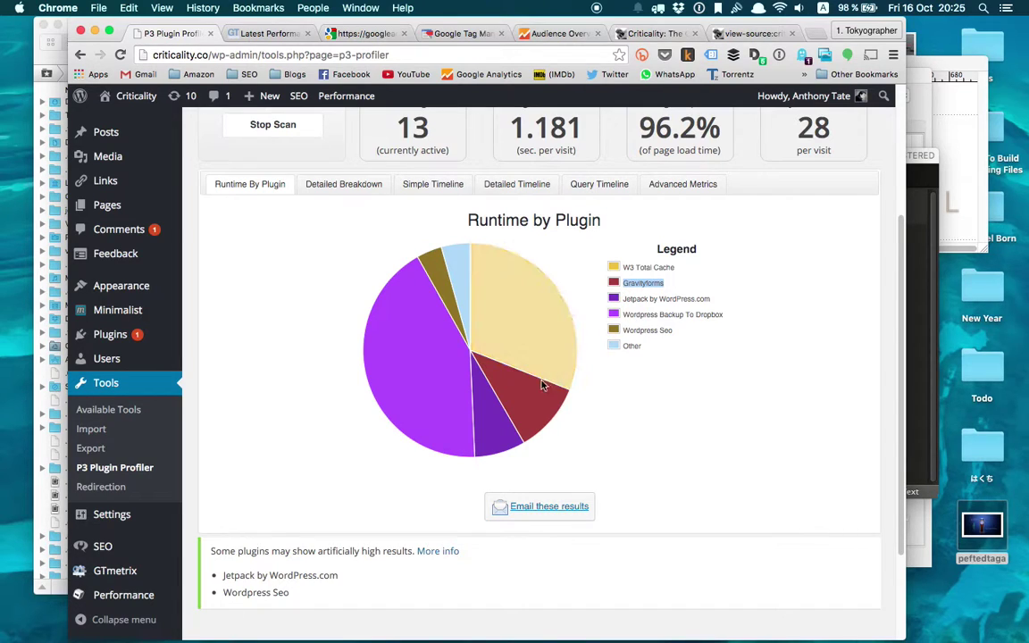
mouse_move(396, 339)
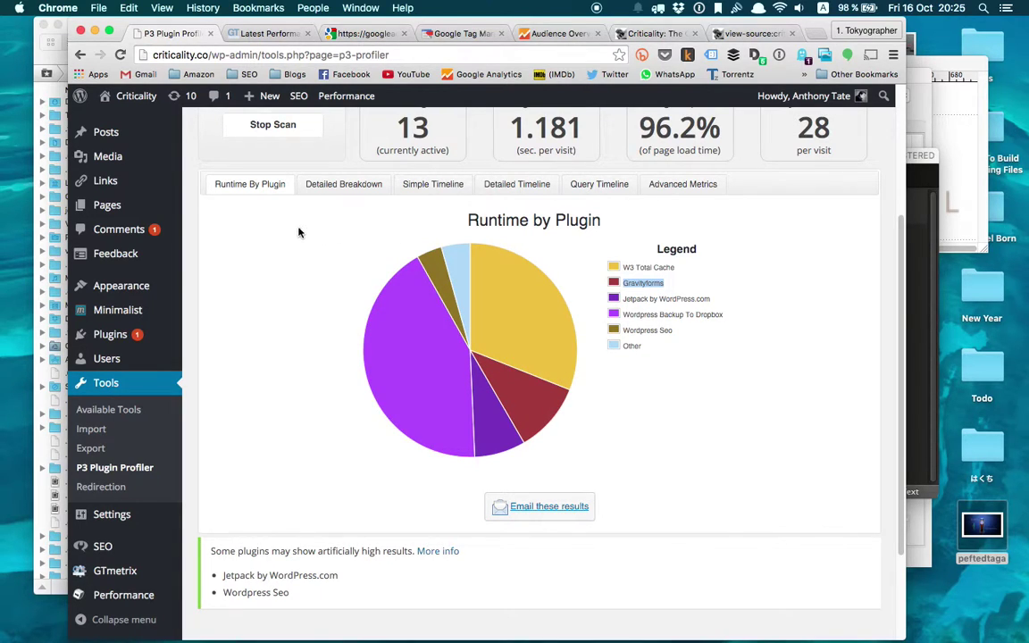
- Examine the Dropbox backup and Jetpack slices of the runtime chart and the note on plugins with artificially high results
scroll(284, 232, up, 1)
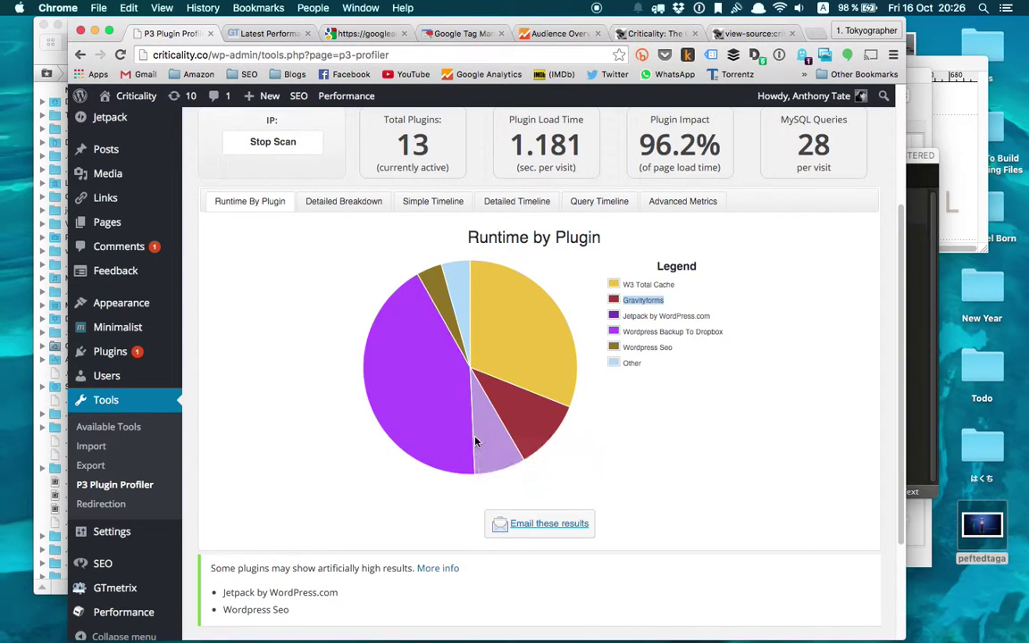
mouse_move(436, 390)
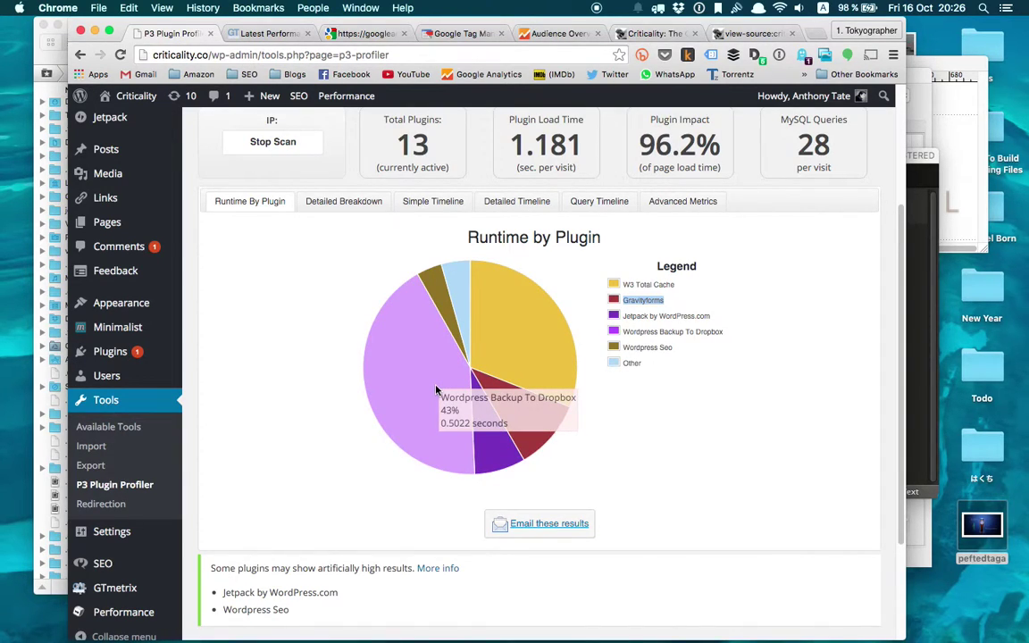
scroll(436, 391, down, 1)
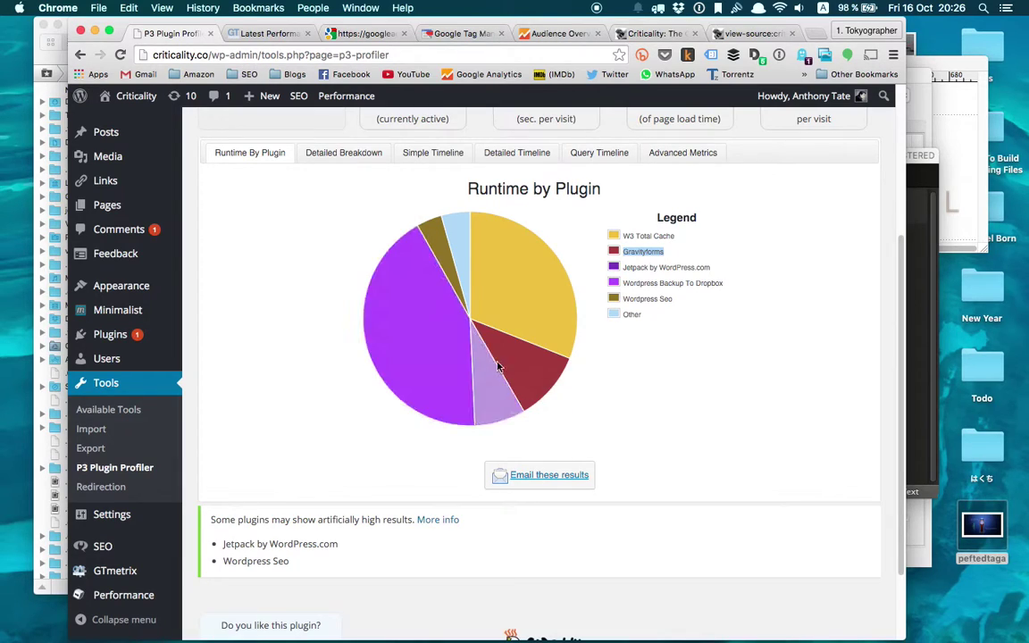
scroll(476, 396, down, 2)
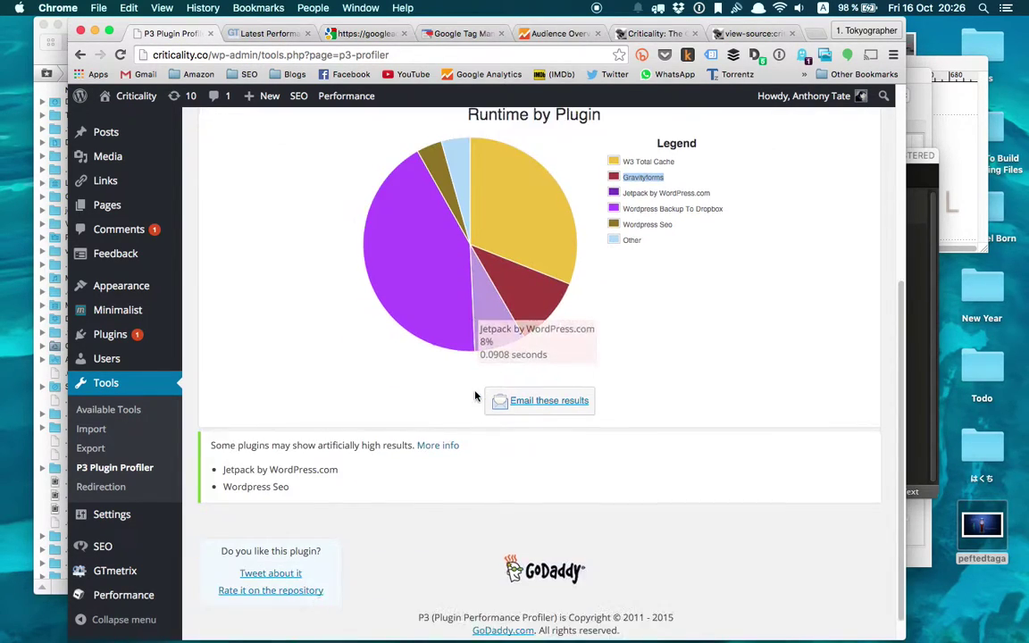
- Open the profiler's help on plugins with artificially high results, and go to the site's installed plugins list
scroll(476, 396, down, 1)
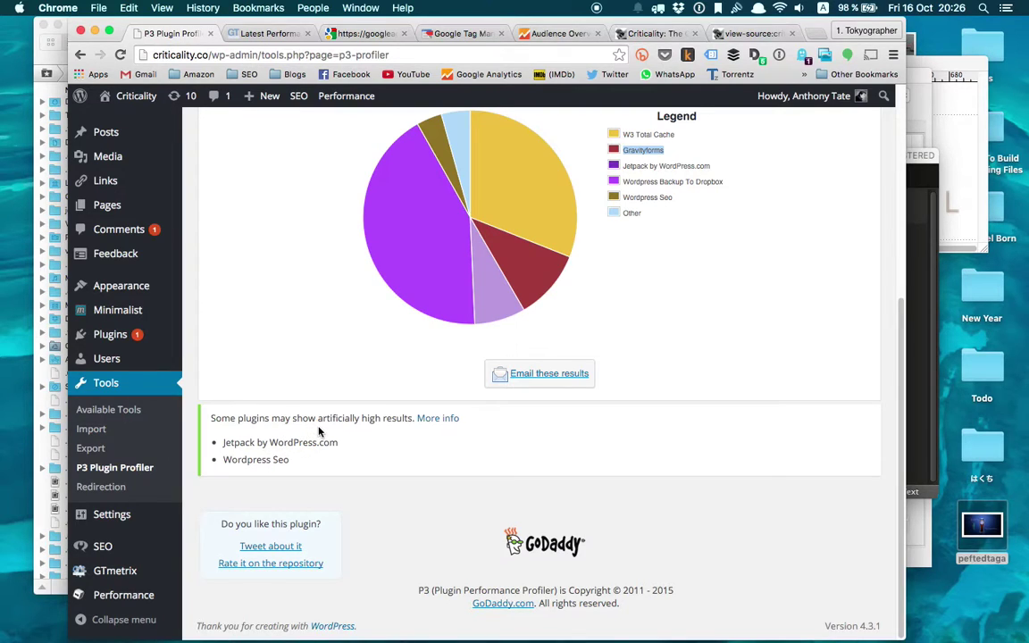
click(432, 420)
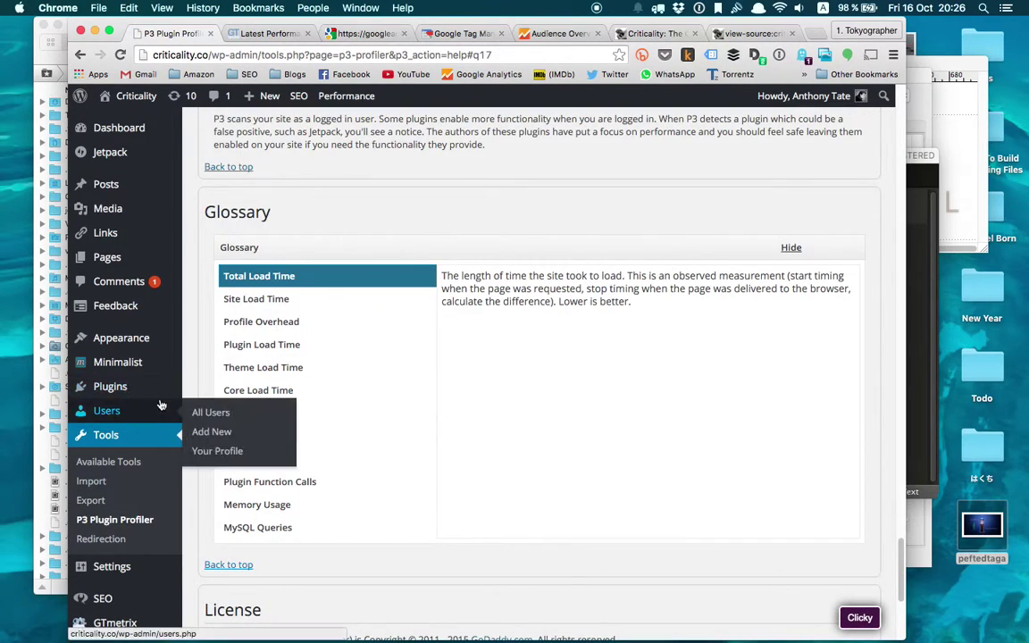
click(150, 387)
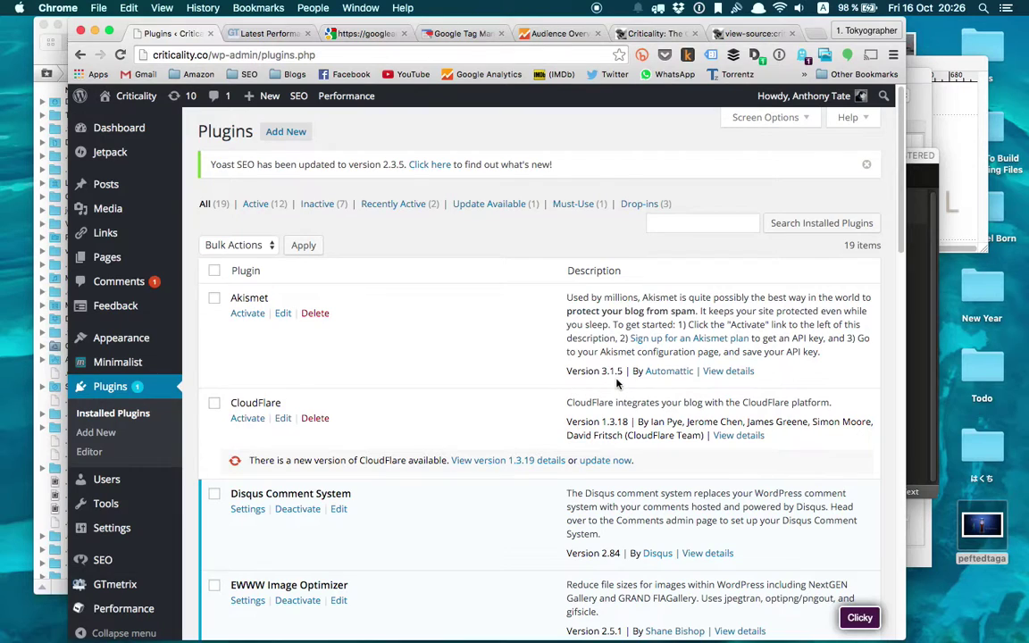
- Review the installed plugins from Akismet and CloudFlare through Jetpack and the LambertGroup video players to P3 and Redirection
scroll(617, 383, down, 7)
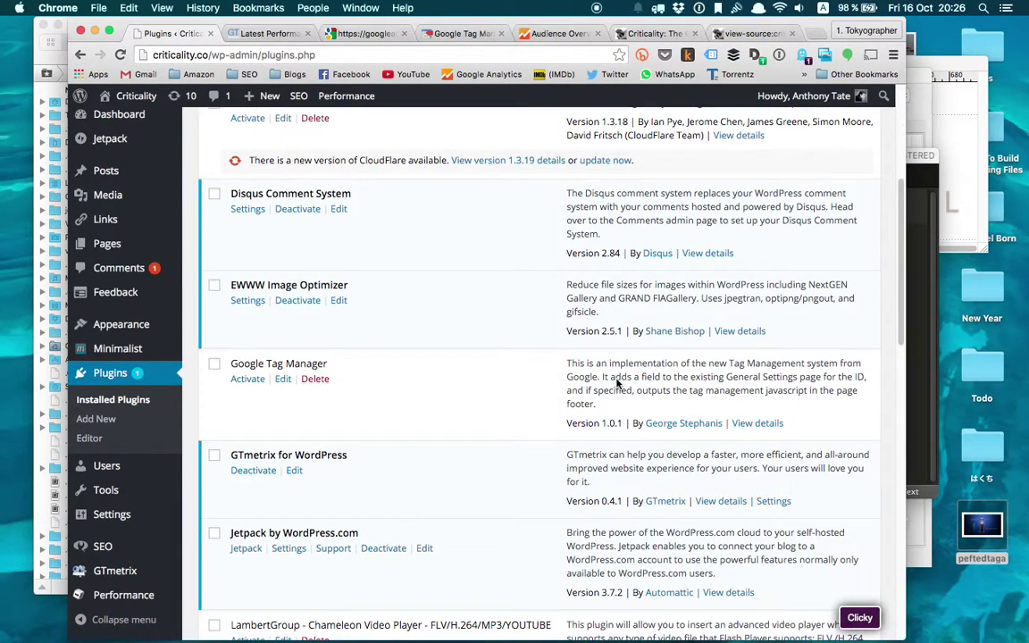
scroll(478, 376, down, 3)
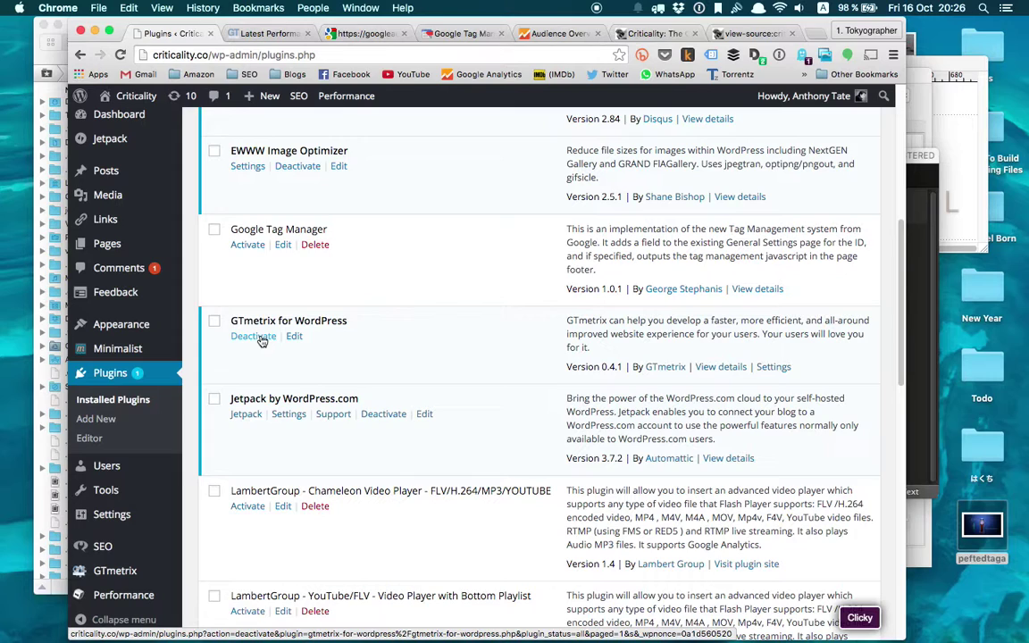
scroll(402, 346, down, 1)
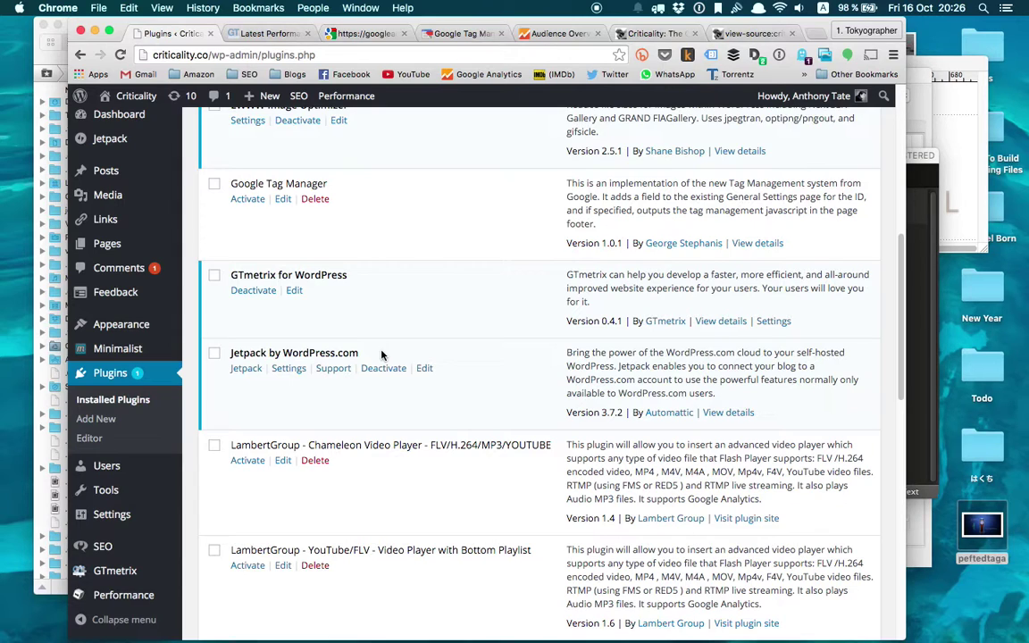
scroll(382, 355, down, 4)
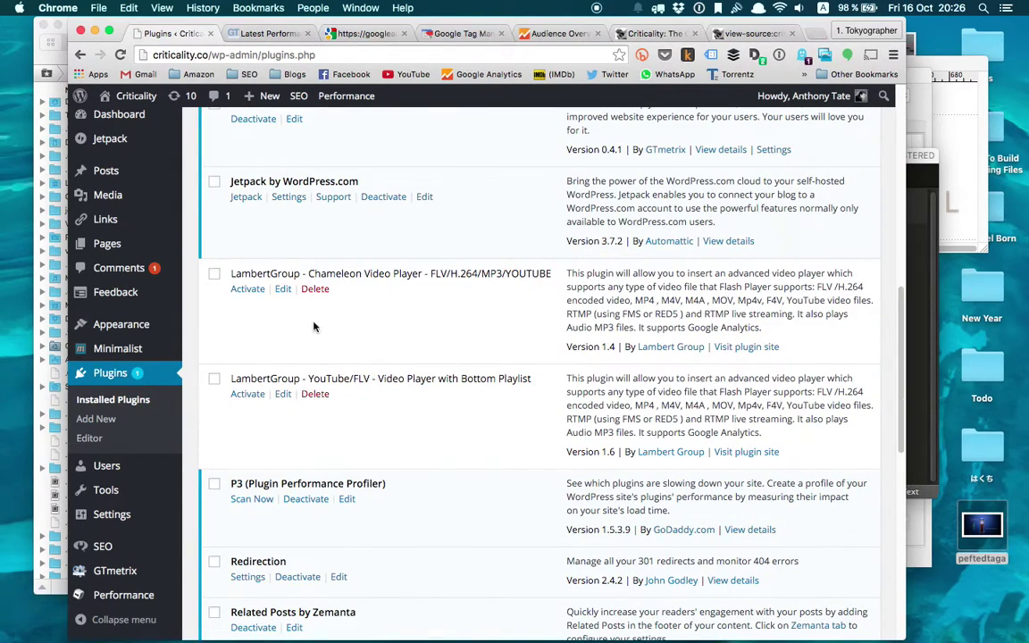
scroll(322, 339, down, 1)
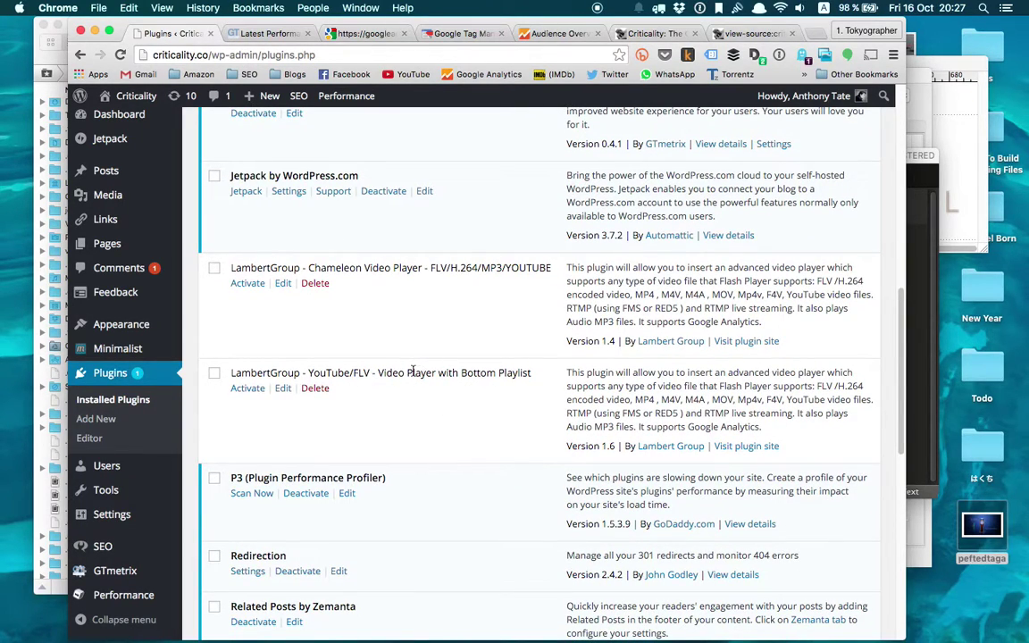
scroll(418, 380, down, 5)
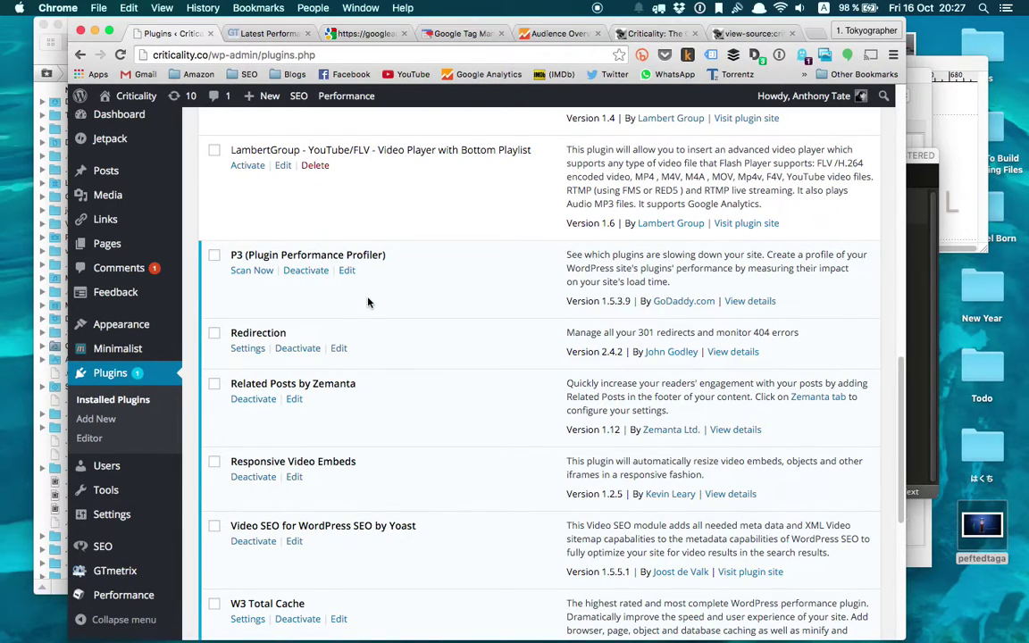
scroll(313, 299, down, 2)
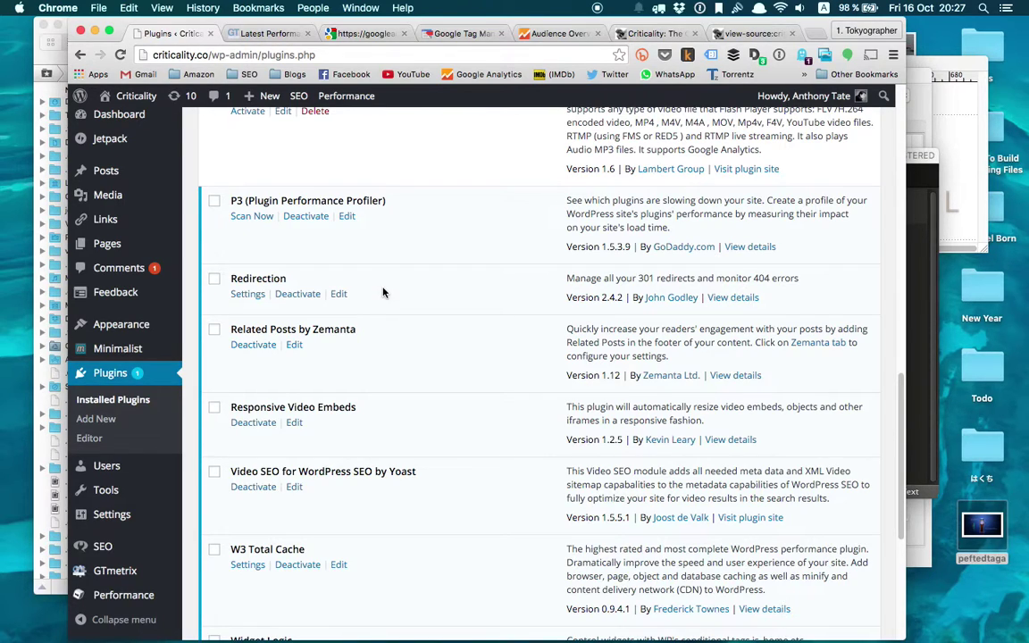
- Highlight the Related Posts by Zemanta entry, look over the Responsive Video Embeds and Video SEO plugins, and clear the highlight
double_click(343, 331)
triple_click(343, 330)
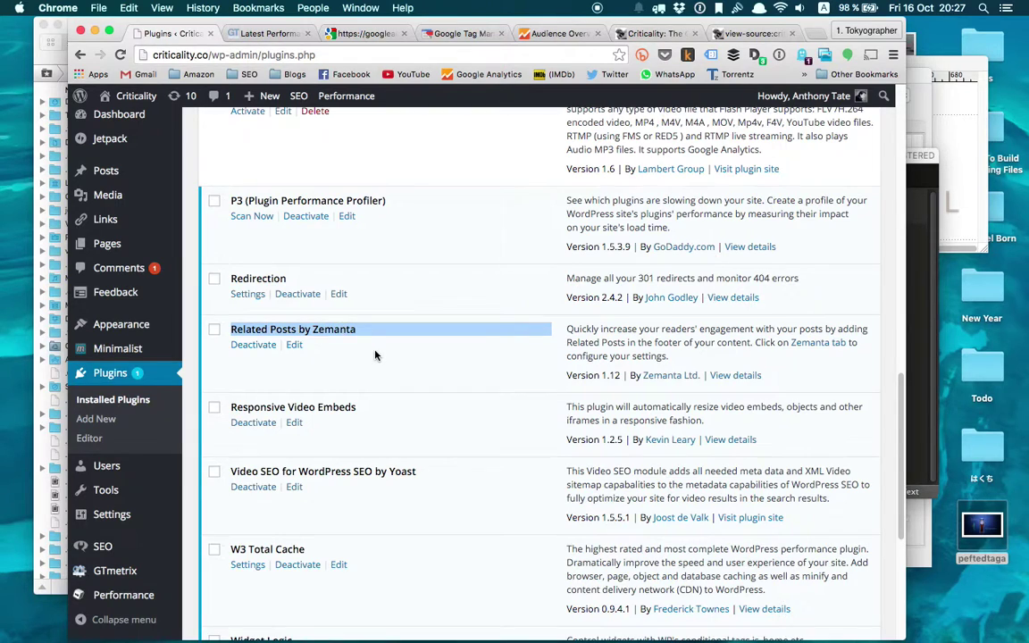
scroll(375, 355, down, 2)
scroll(375, 356, down, 2)
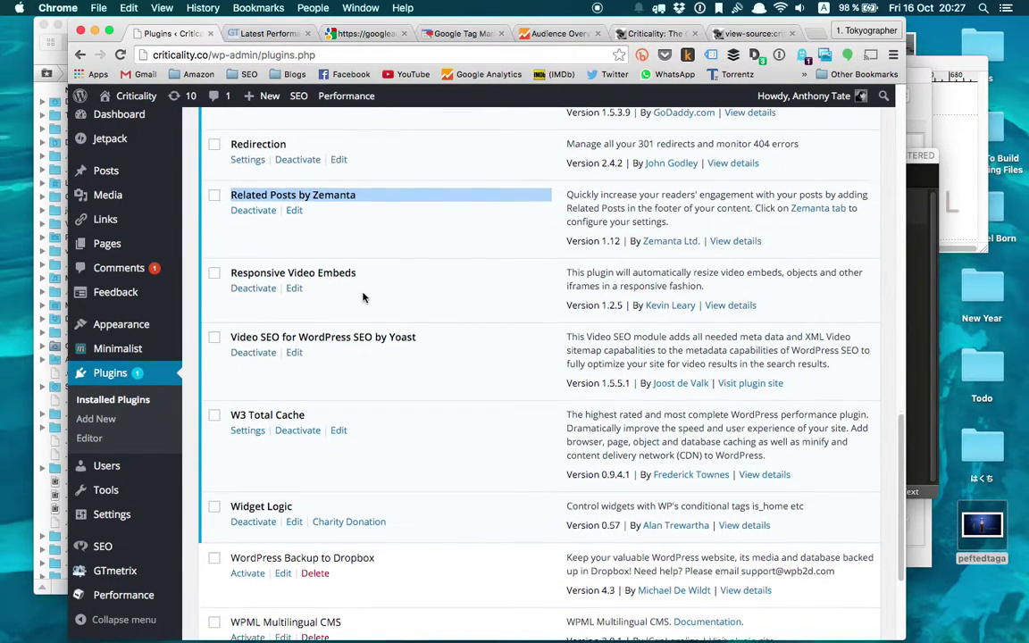
scroll(367, 268, down, 2)
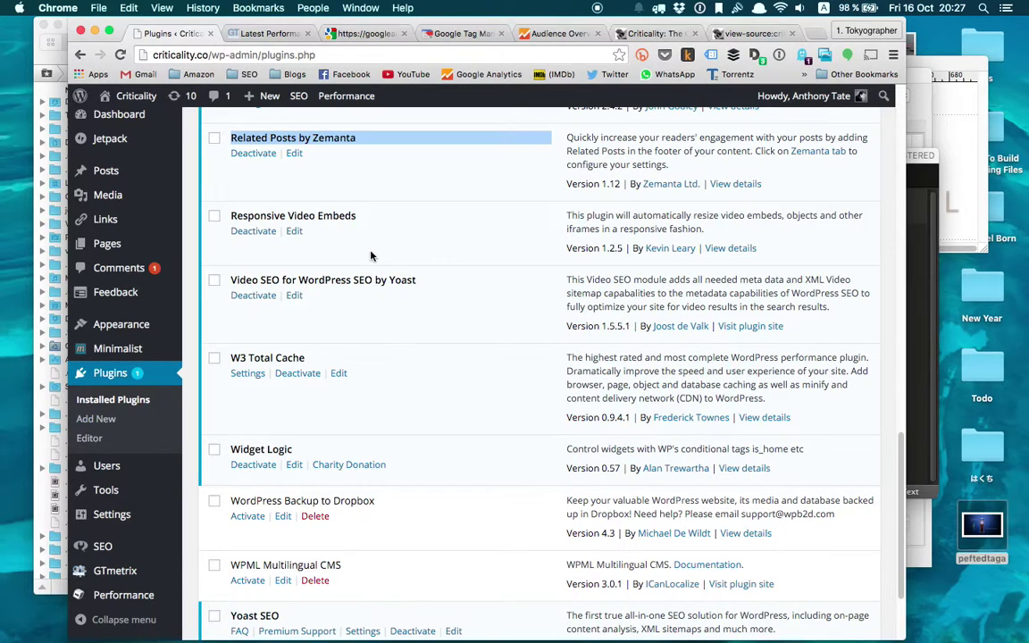
click(394, 306)
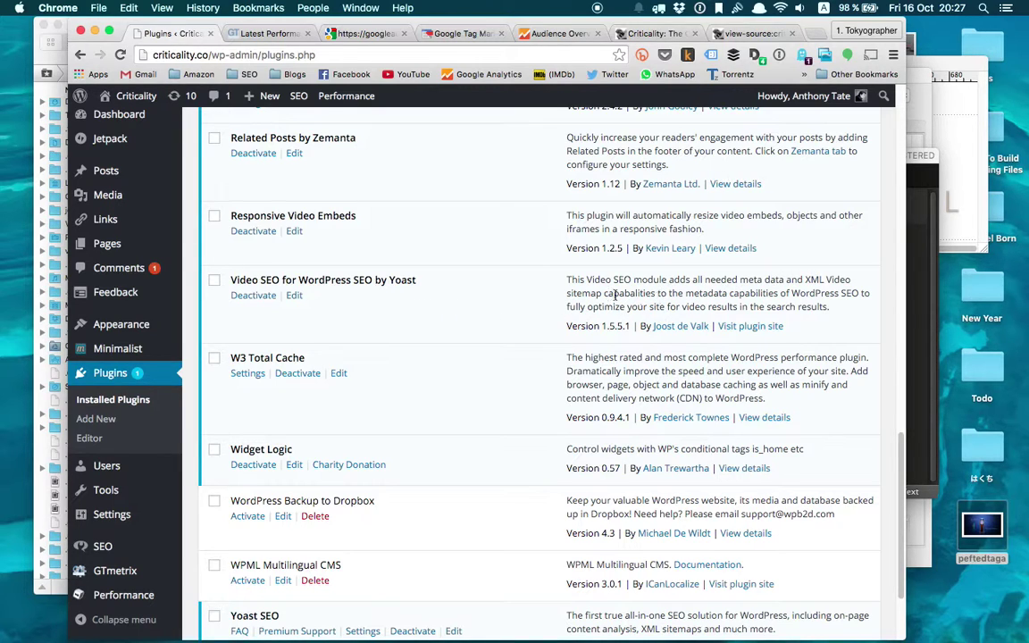
- Examine the remaining plugins from W3 Total Cache to Yoast SEO, and return to the start of the plugins list
scroll(388, 376, down, 2)
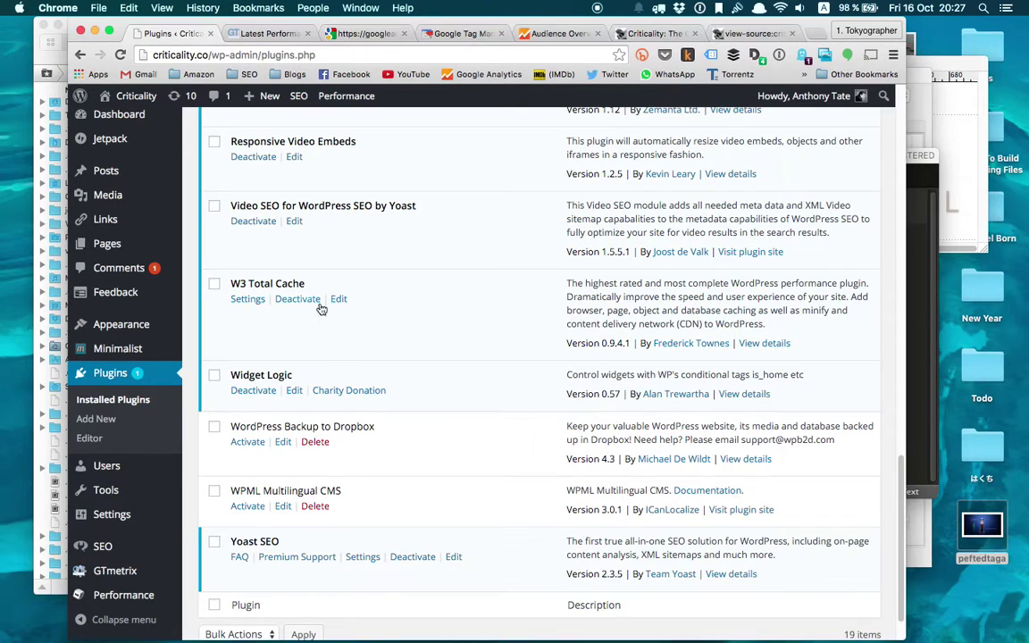
scroll(495, 325, down, 1)
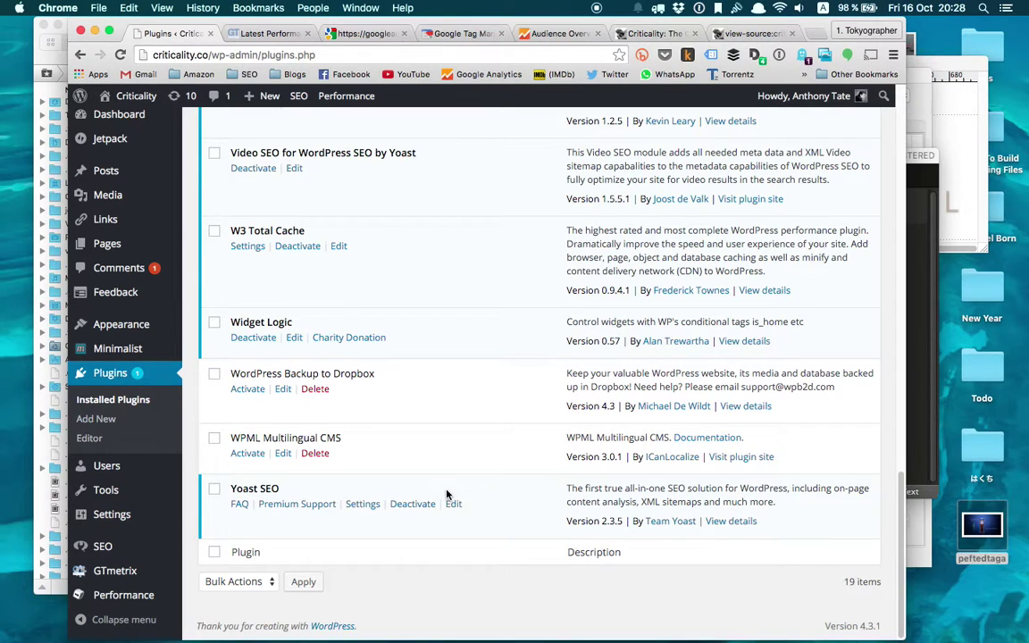
scroll(447, 494, up, 15)
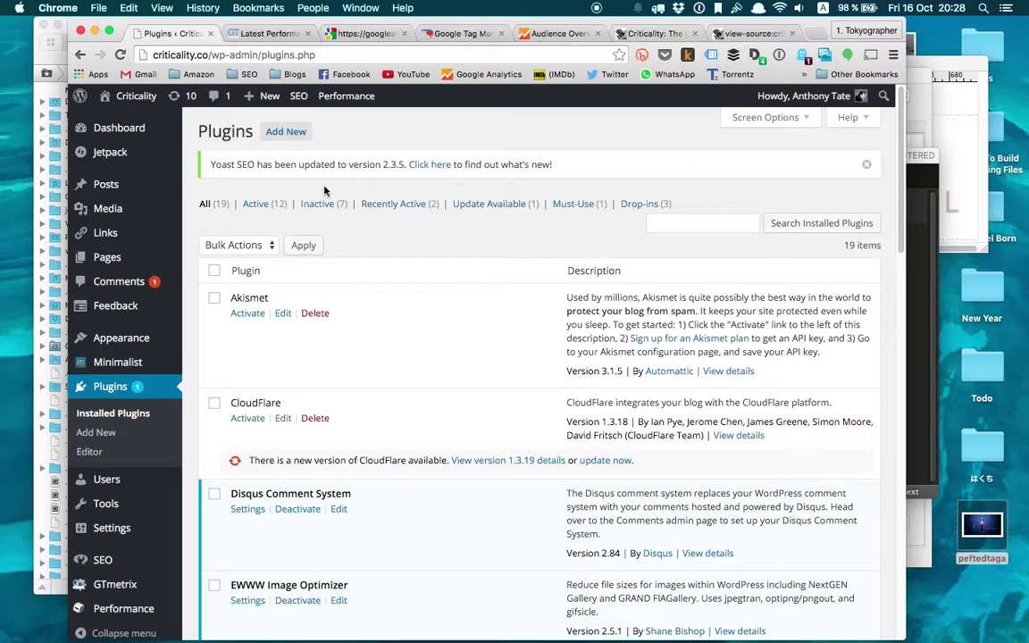
double_click(278, 166)
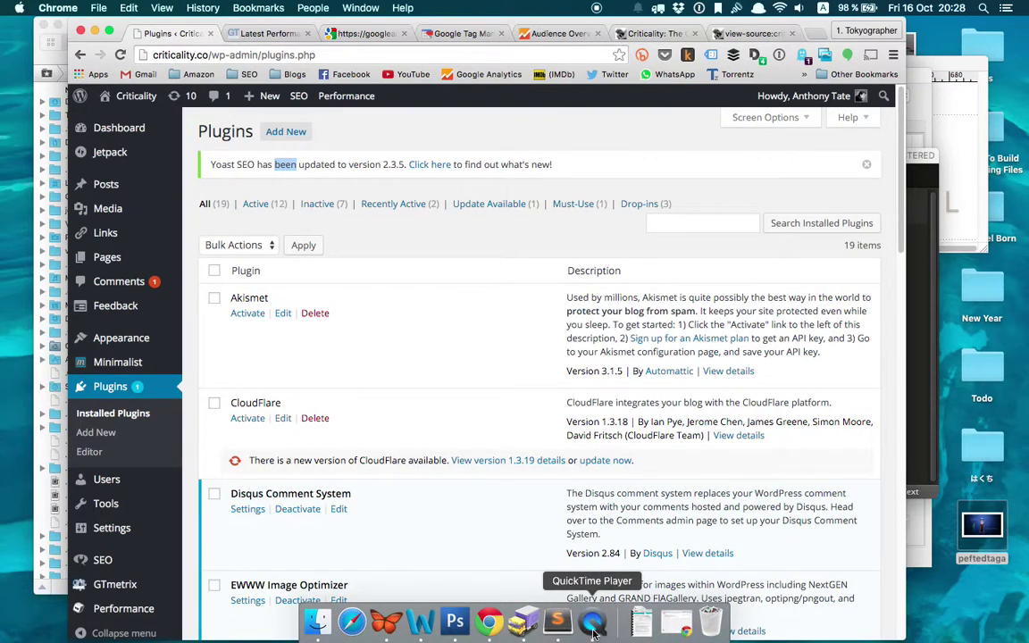
click(592, 618)
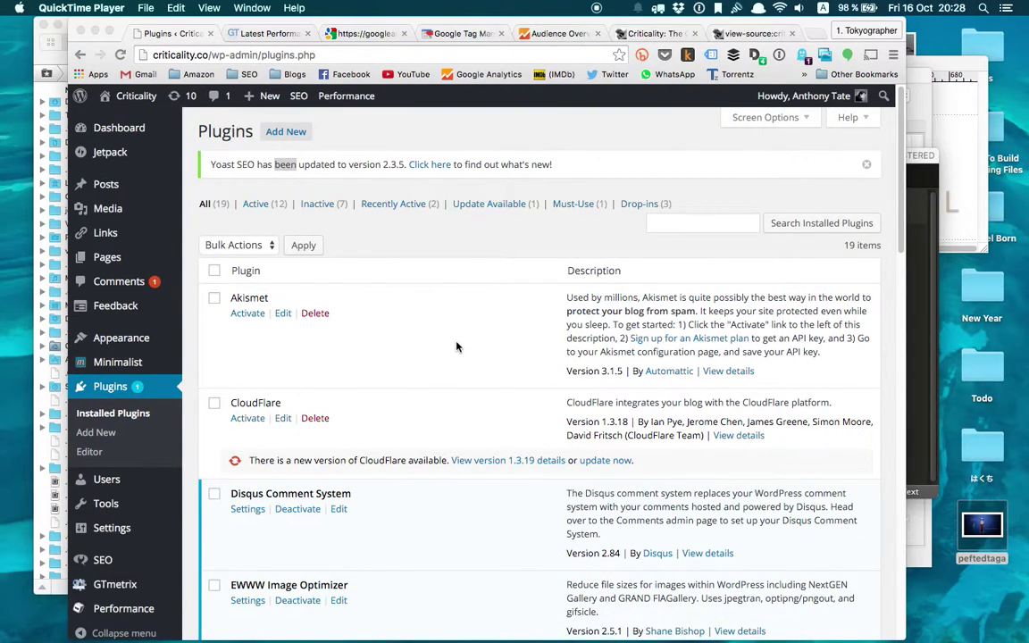